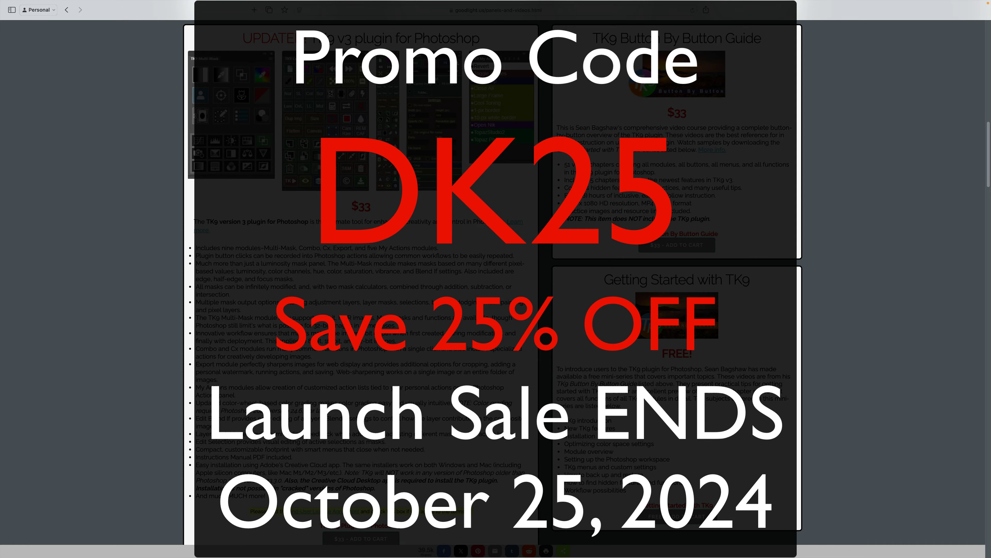
pyautogui.scroll(-15, 570, 231)
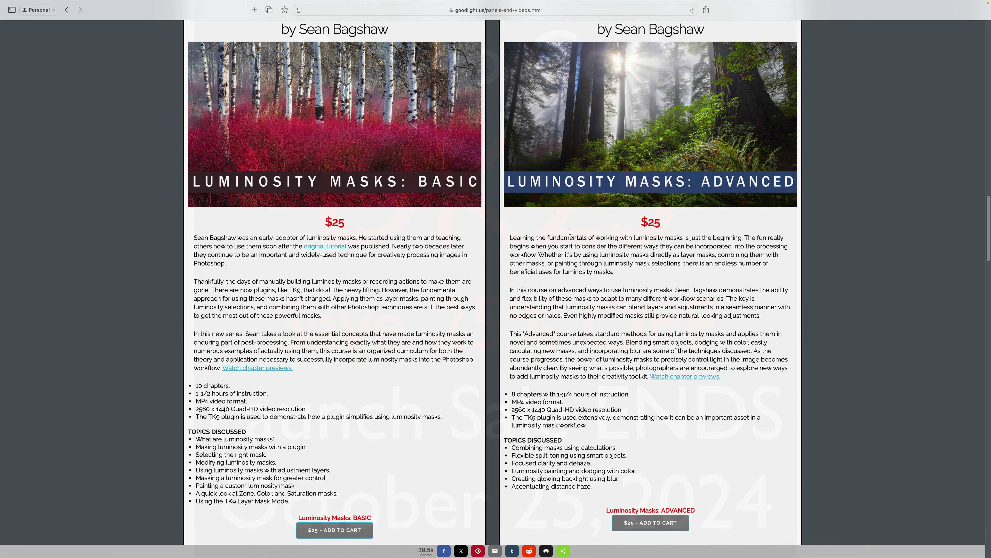
pyautogui.scroll(3, 570, 231)
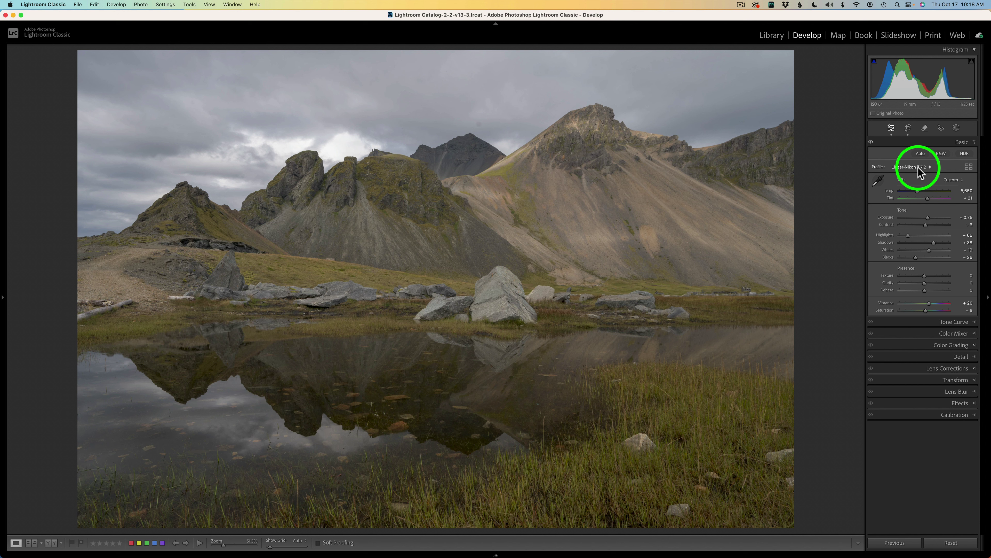
# Enable Remove Chromatic Aberration and Enable Profile Corrections in the photo's lens corrections.
pyautogui.click(943, 357)
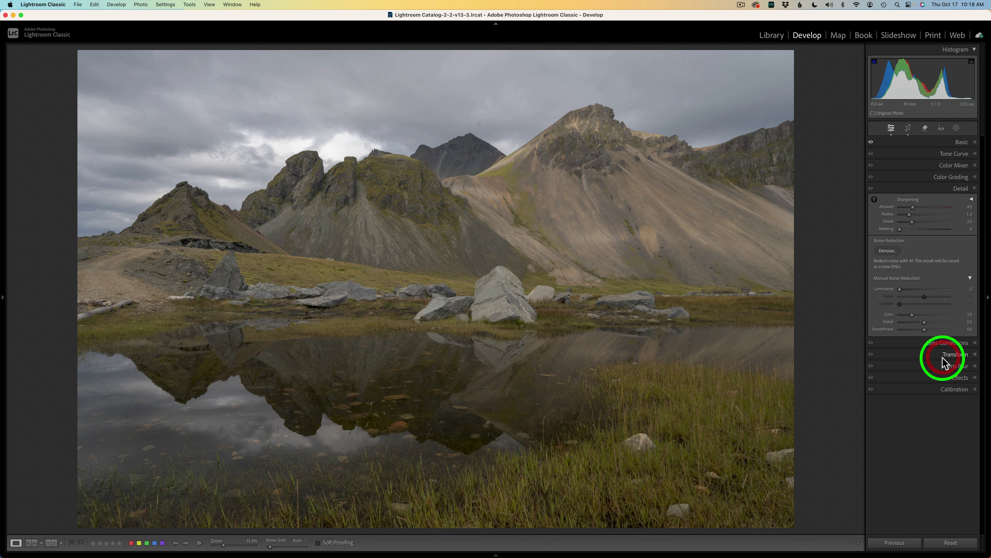
pyautogui.click(939, 343)
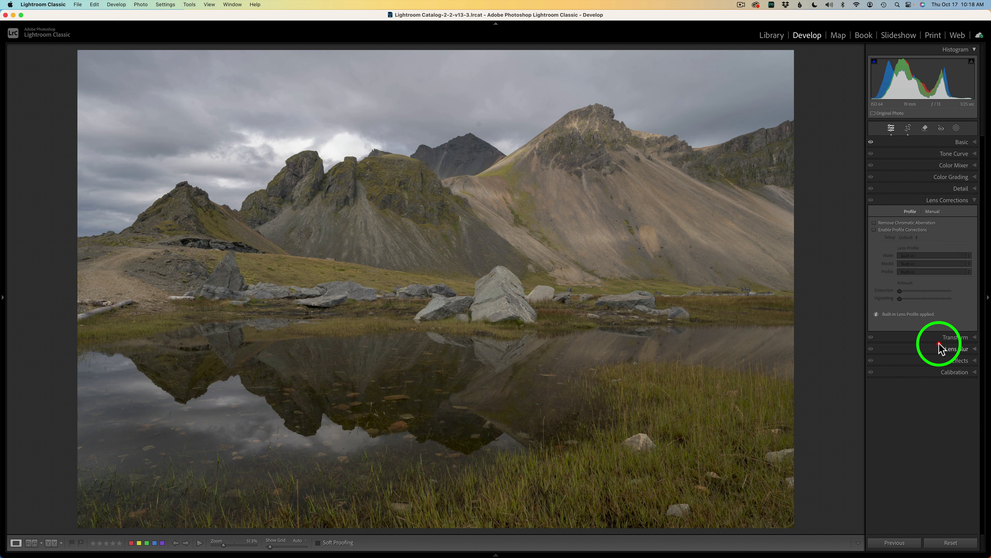
pyautogui.click(874, 222)
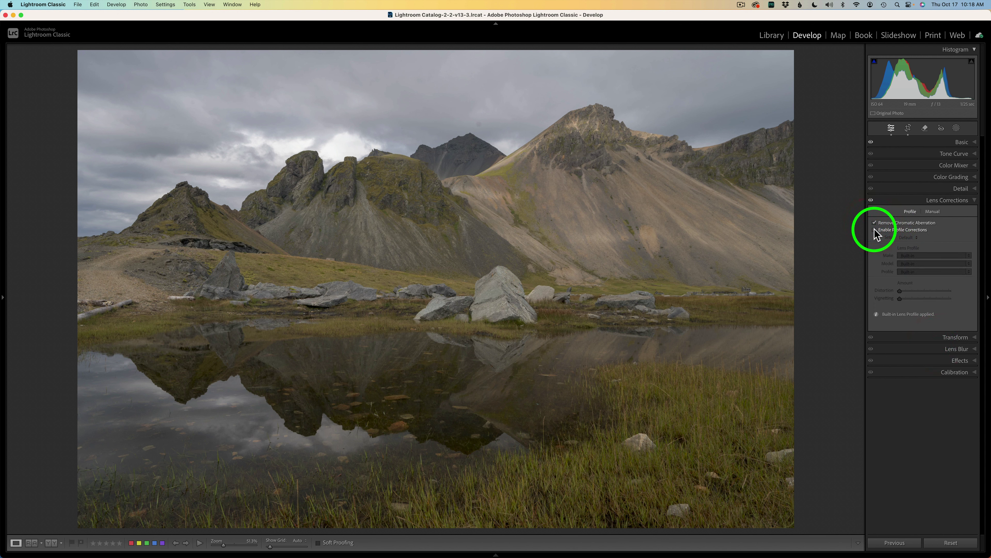
pyautogui.click(874, 229)
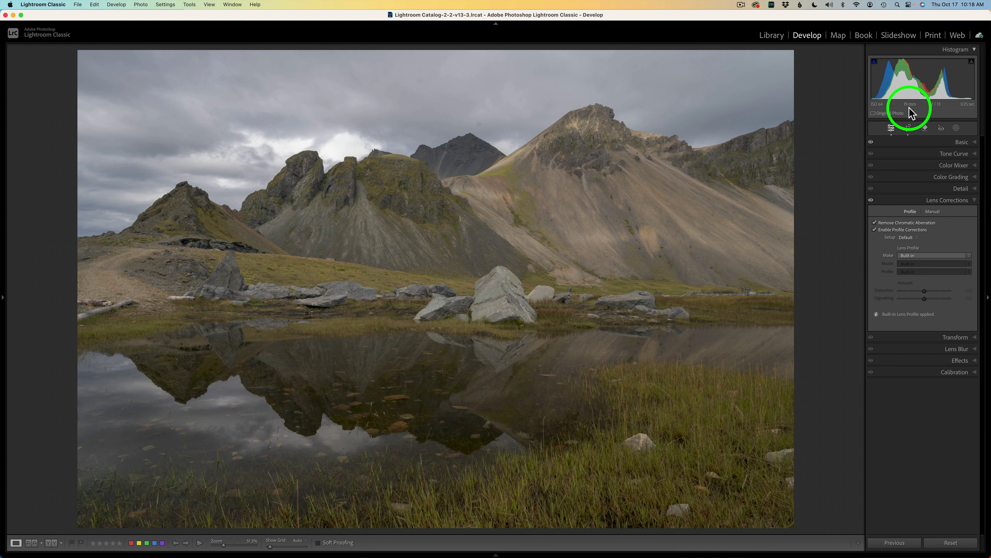
# Review the photo's crop and straightening, and bring up its Edit In options for external editing.
pyautogui.click(909, 129)
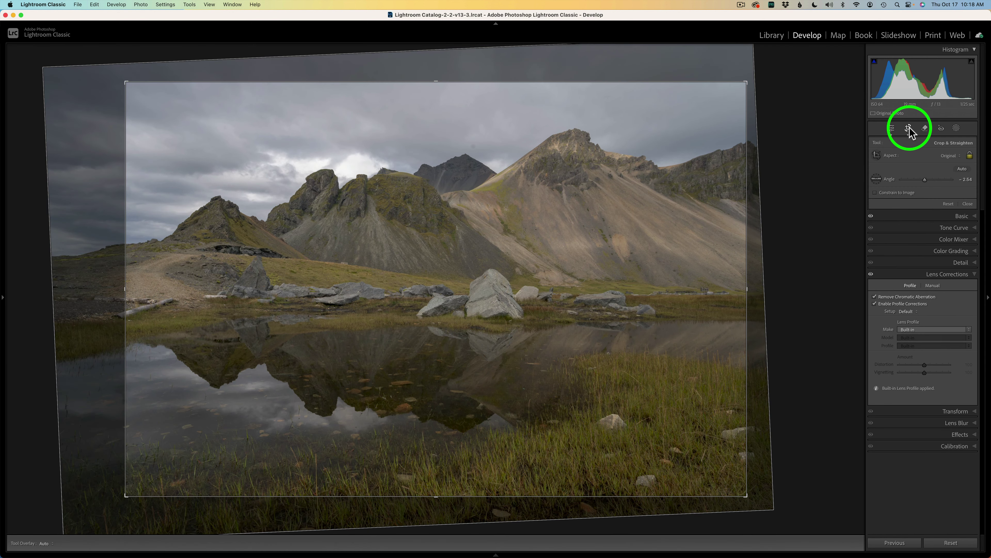
pyautogui.click(893, 129)
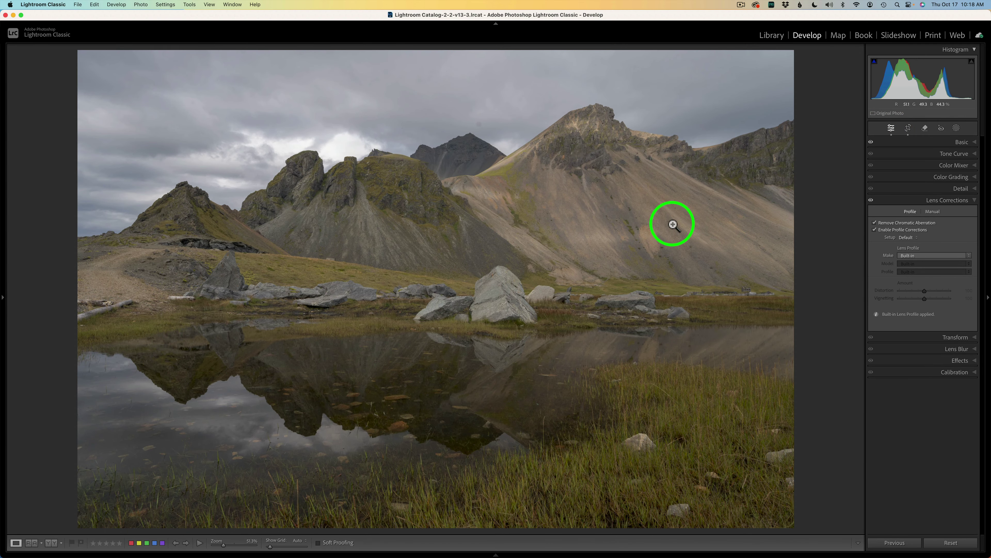
pyautogui.rightClick(601, 230)
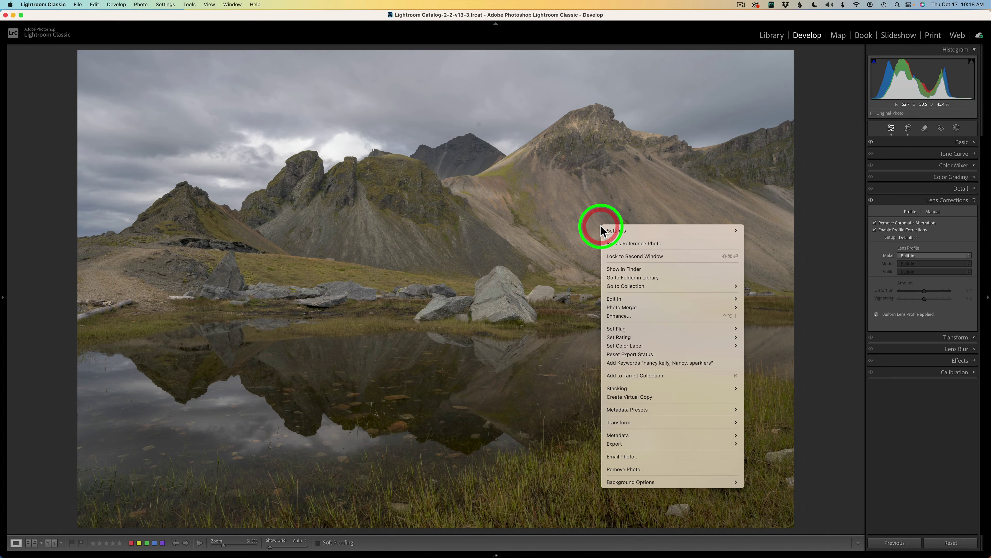
pyautogui.moveTo(638, 300)
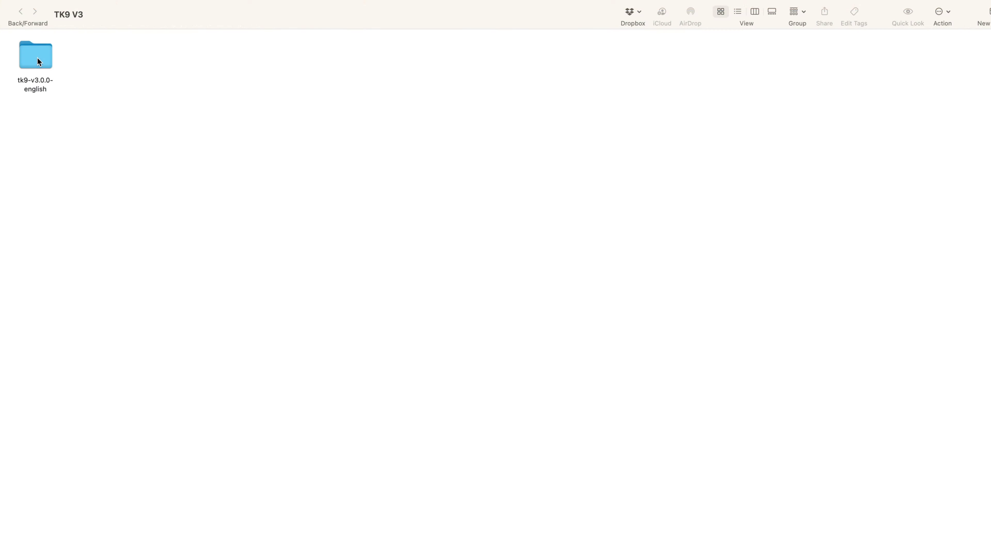
# In Finder, open the TK9 Example Actions folder inside Documents and Resources of the tk9-v3.0.0-english folder.
pyautogui.click(37, 58)
pyautogui.doubleClick(38, 57)
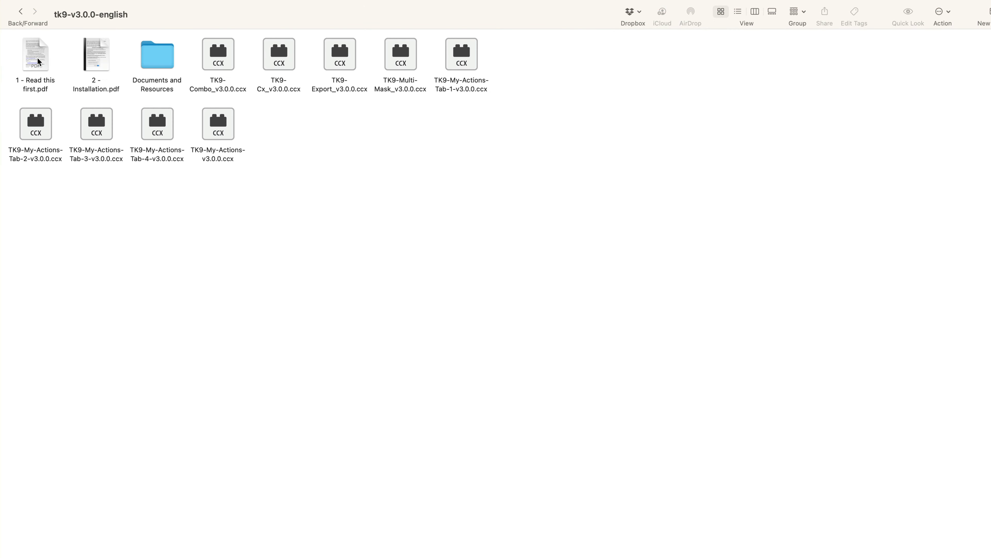
pyautogui.doubleClick(167, 63)
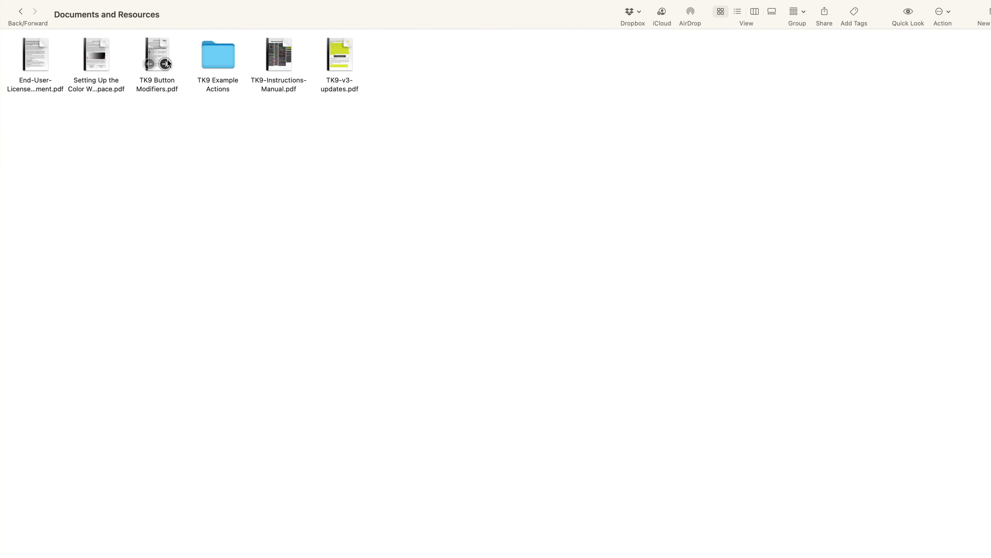
pyautogui.doubleClick(225, 66)
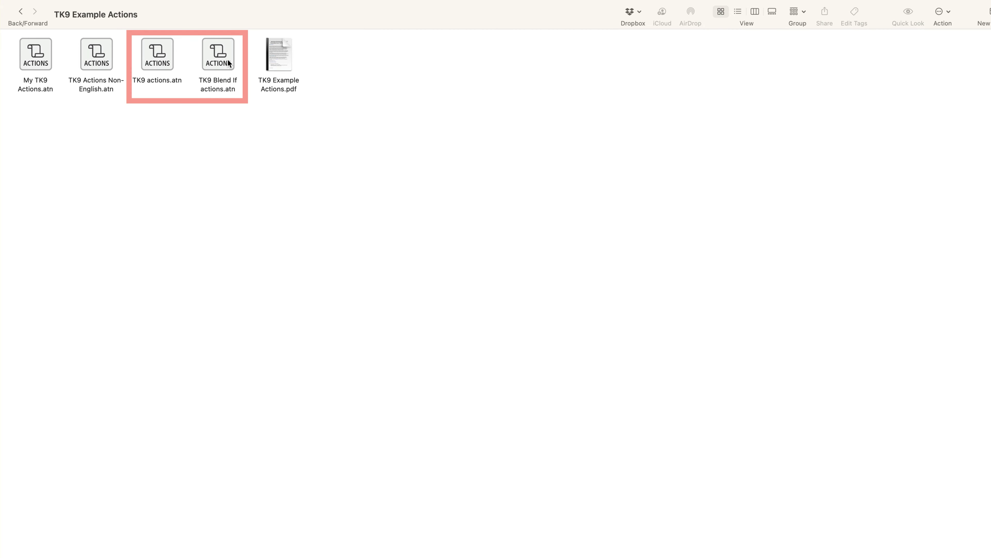
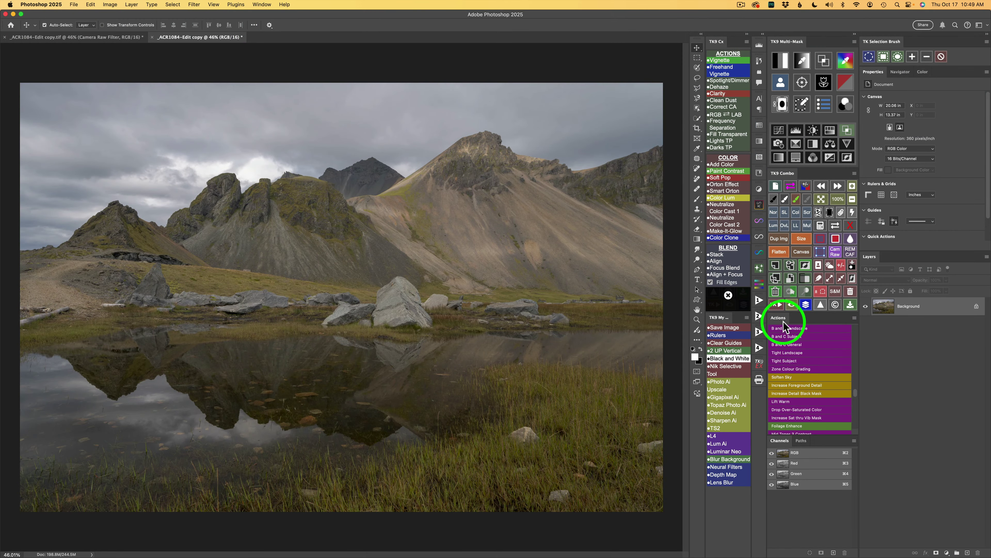
# Turn off Button Mode for the actions to look at their recorded steps, and turn Button Mode back on.
pyautogui.click(855, 317)
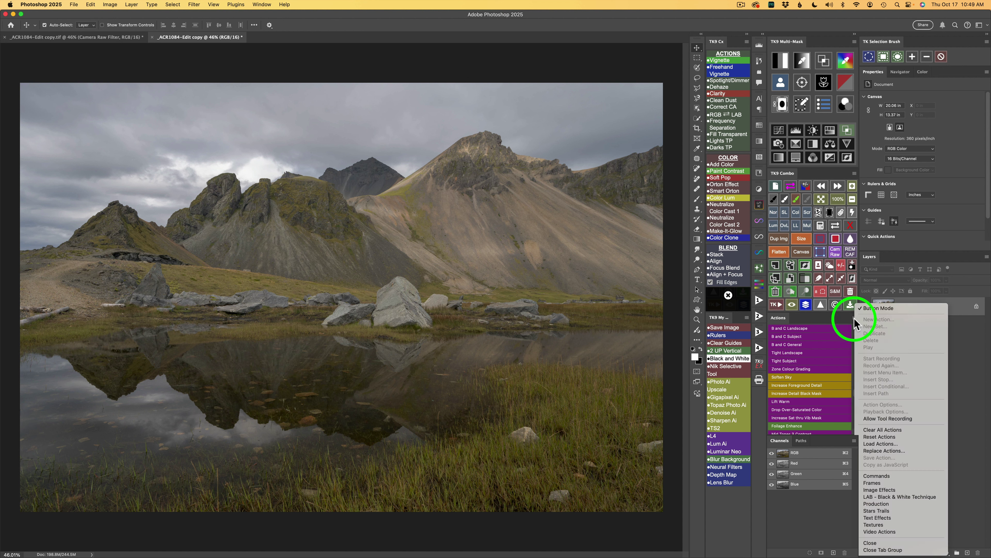
pyautogui.click(872, 308)
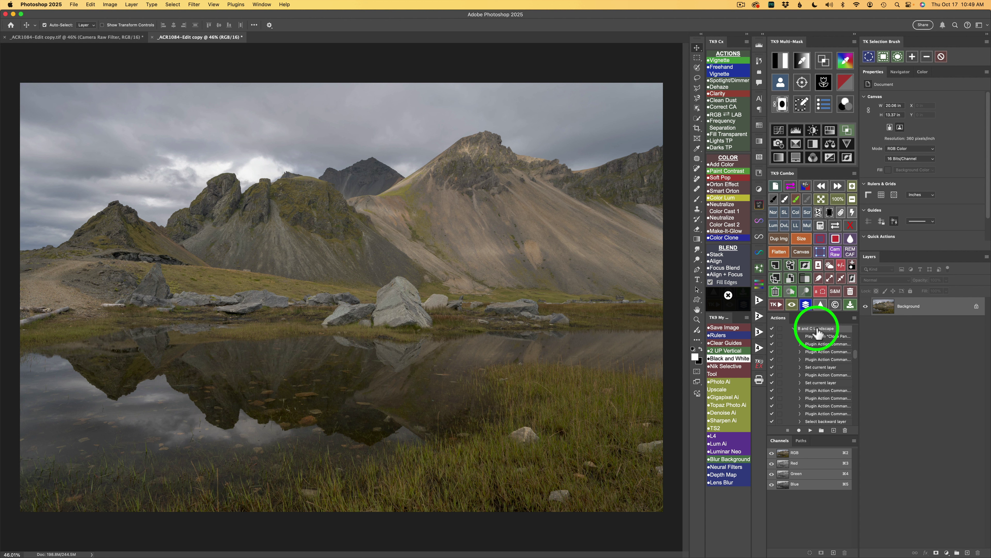
pyautogui.click(854, 318)
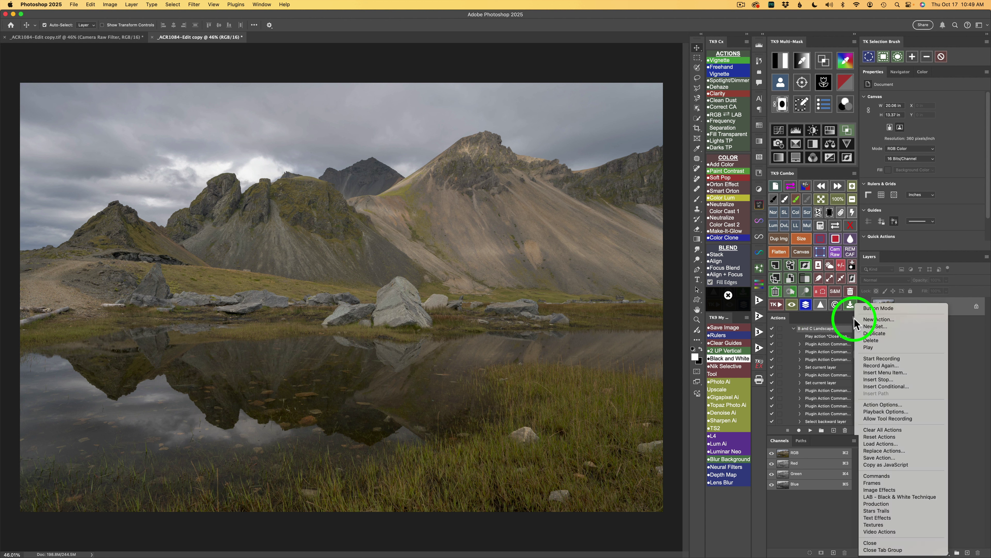
pyautogui.click(874, 308)
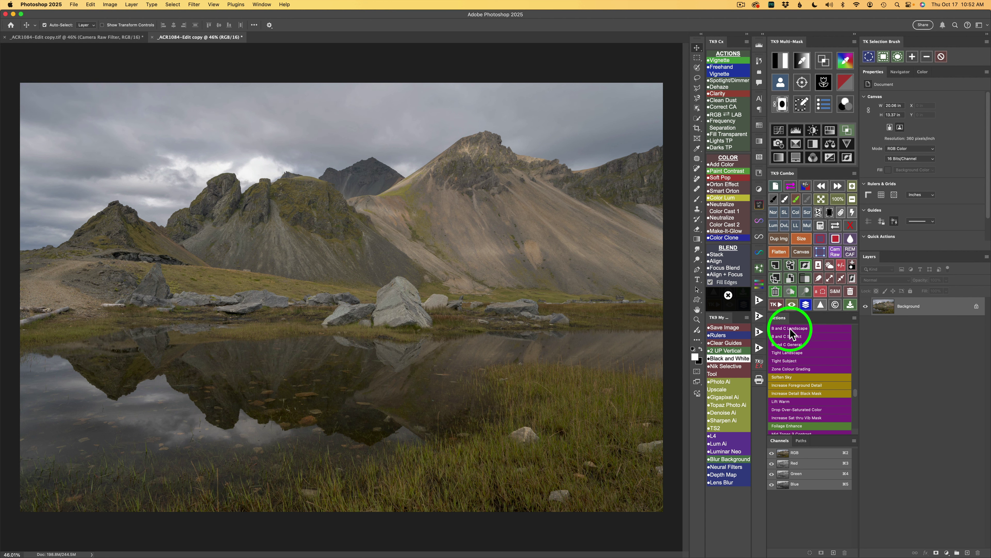
# Run the B and C Landscape action and grade the foreground shadows to brightness -37, hue 225 and saturation 43.
pyautogui.click(791, 330)
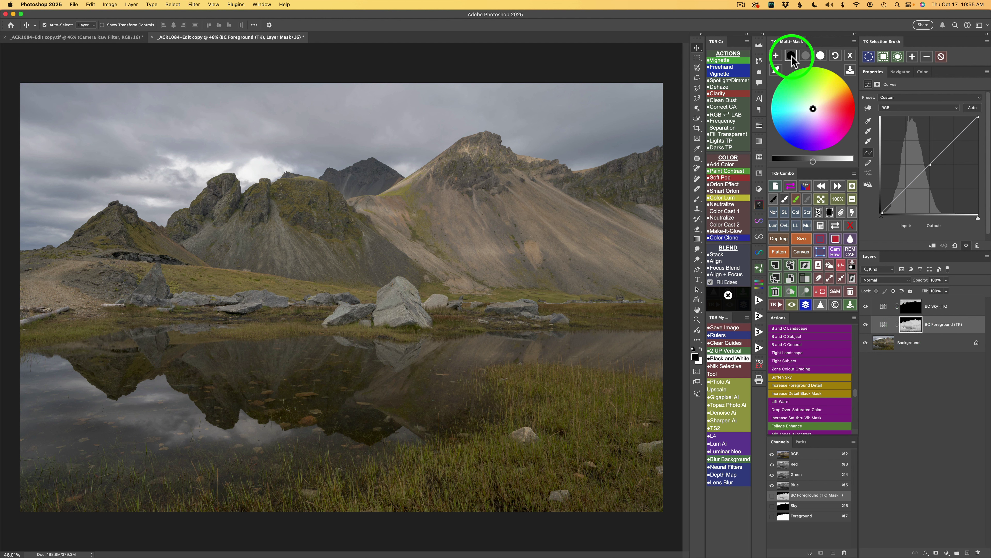
pyautogui.click(791, 55)
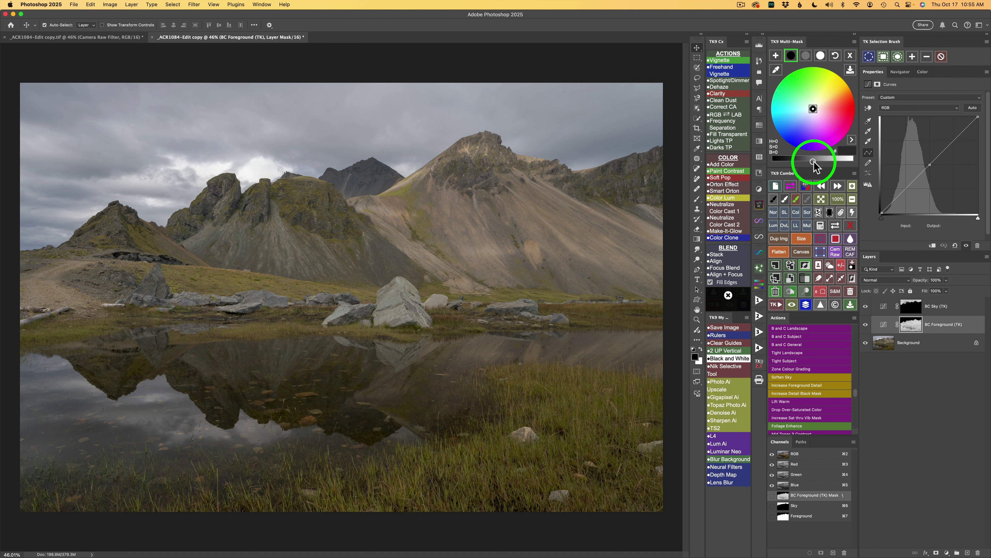
pyautogui.moveTo(813, 162); pyautogui.dragTo(791, 161)
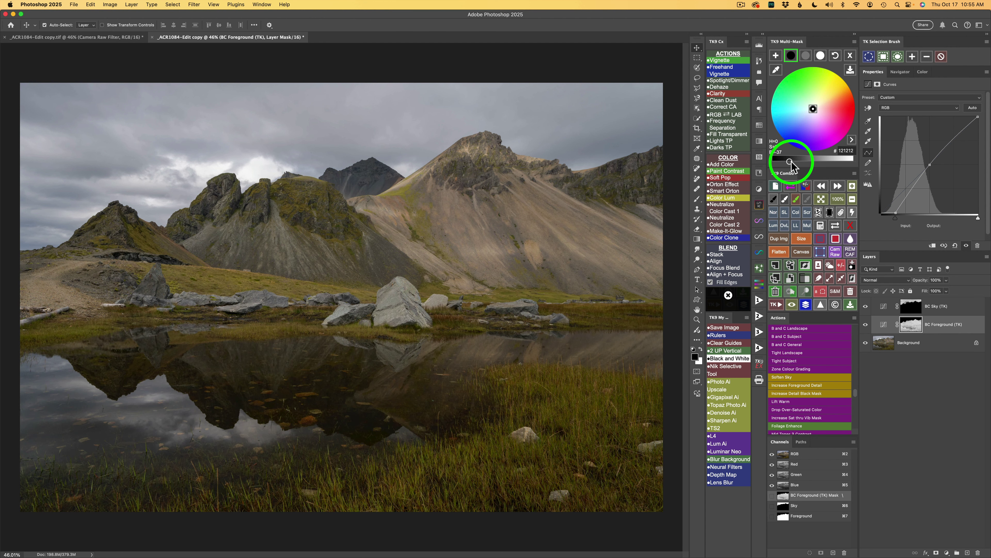
pyautogui.click(800, 121)
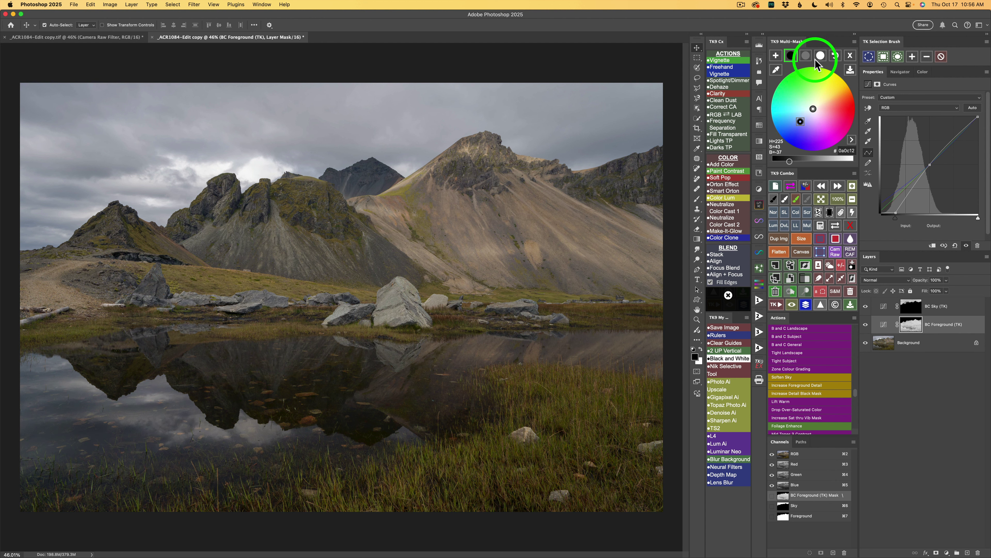
# Raise the foreground midtones' brightness to +14 and compare the image with and without the BC Foreground (TK) layer.
pyautogui.click(806, 55)
pyautogui.moveTo(809, 59); pyautogui.dragTo(815, 110)
pyautogui.moveTo(814, 161); pyautogui.dragTo(823, 165)
pyautogui.click(865, 325)
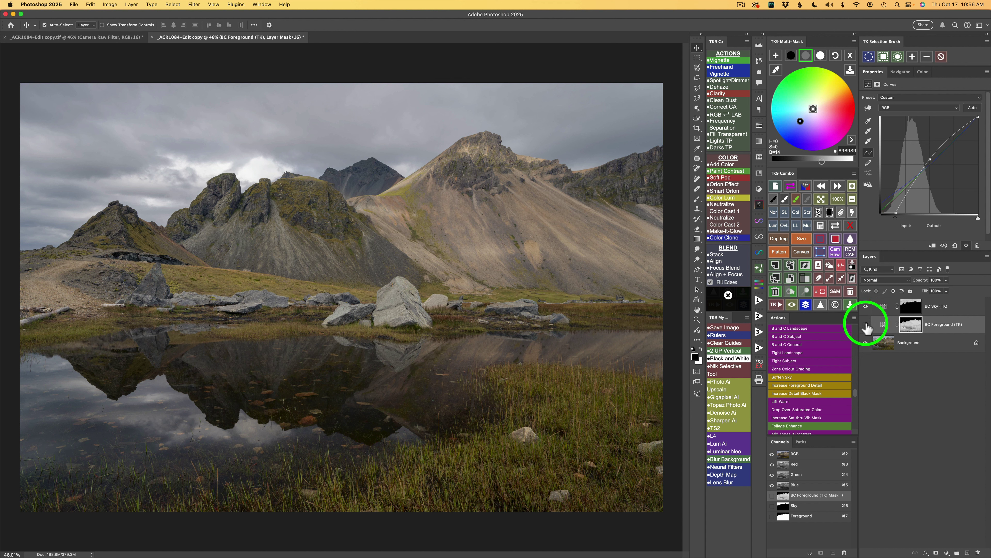
pyautogui.click(866, 324)
pyautogui.click(866, 324)
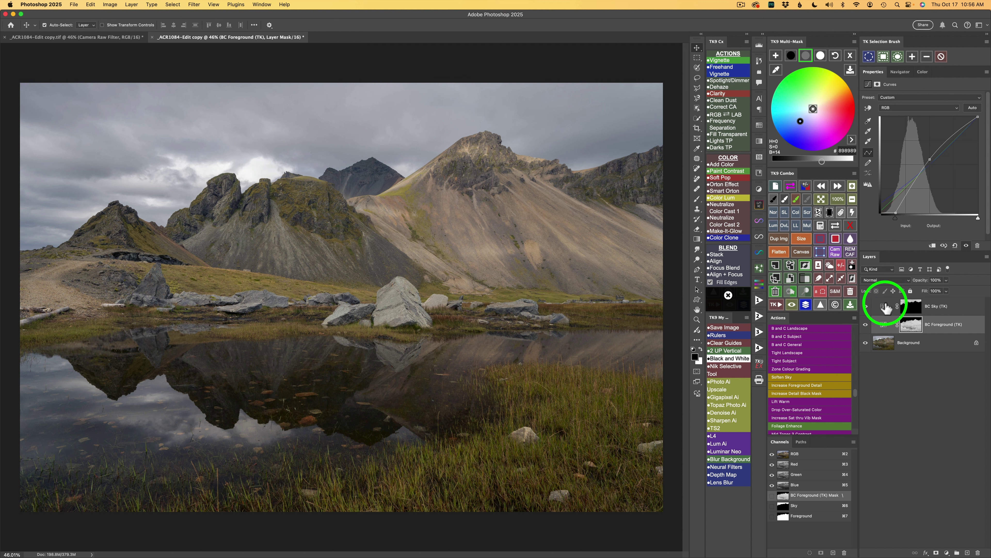
# Grade the midtones of the BC Sky (TK) layer to brightness -13, hue 224 and saturation 36.
pyautogui.click(886, 308)
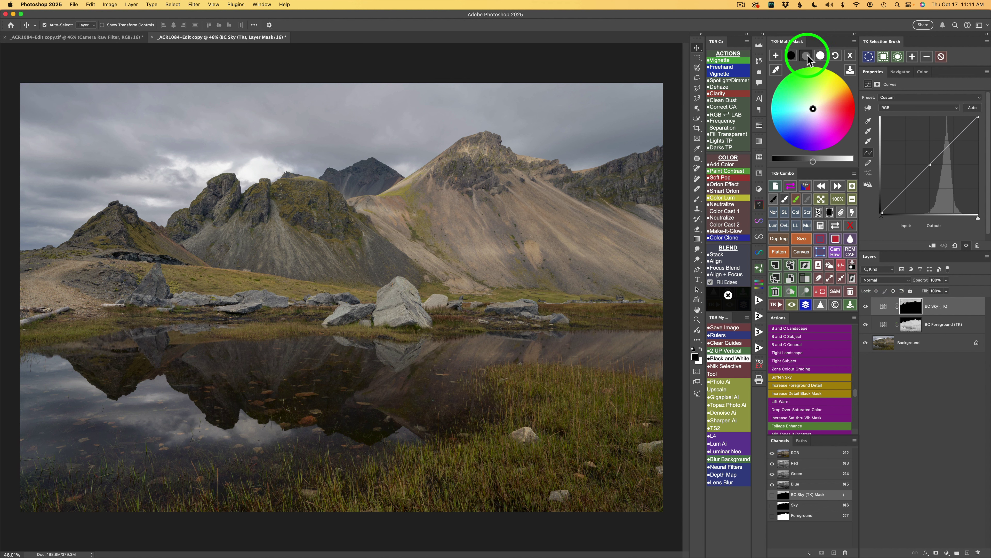
pyautogui.click(806, 58)
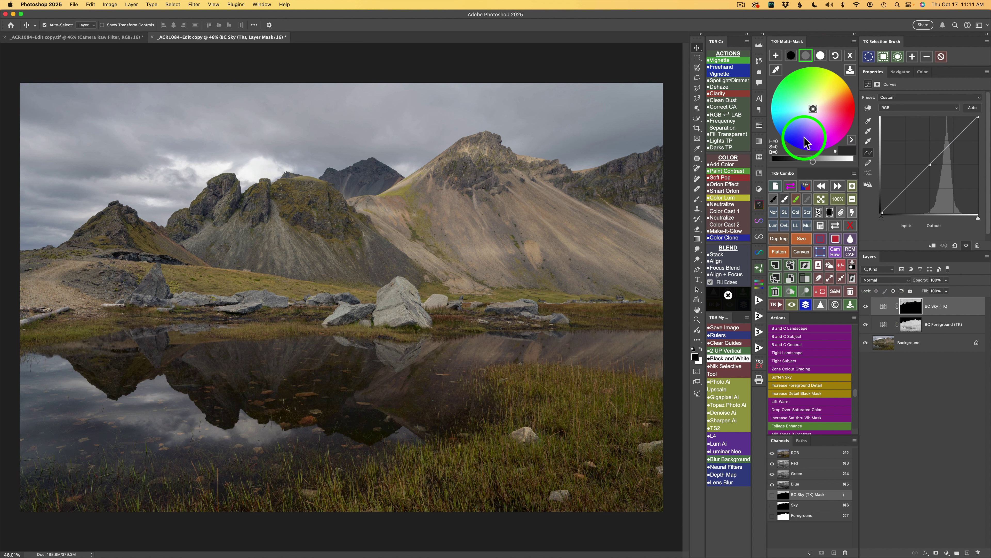
pyautogui.moveTo(814, 161); pyautogui.dragTo(806, 163)
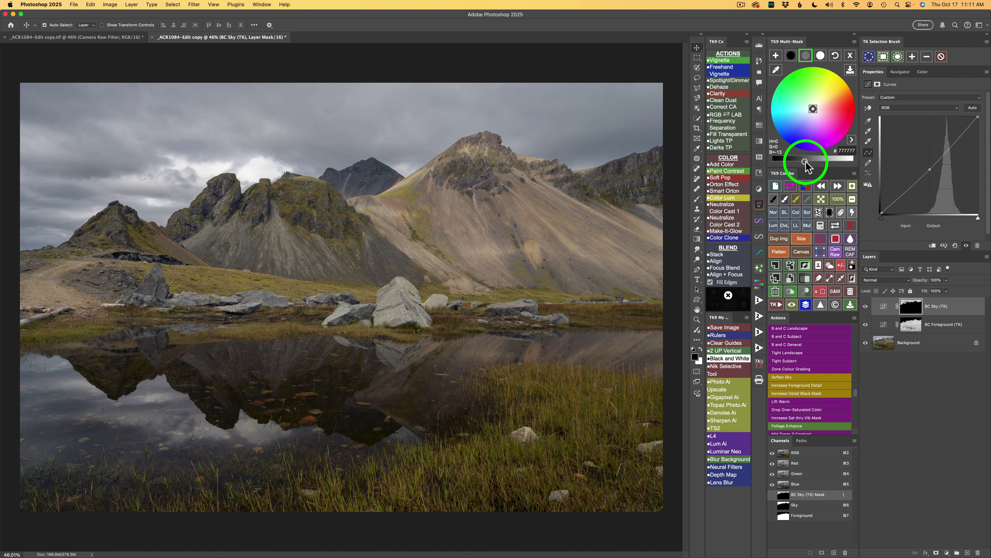
pyautogui.click(803, 118)
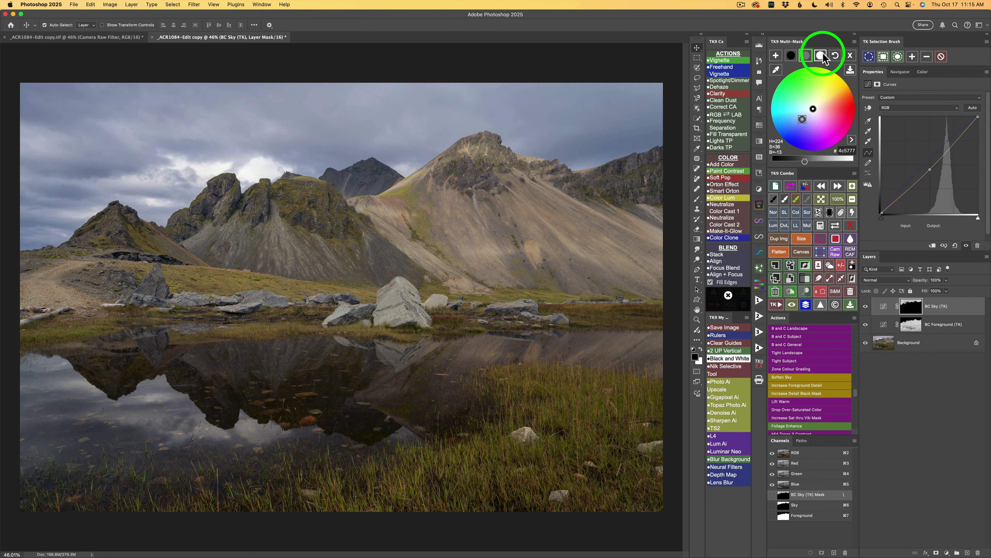
# Lower the sky highlights on the BC Sky (TK) layer to brightness -37 and close the color grading controls.
pyautogui.click(821, 56)
pyautogui.moveTo(804, 160); pyautogui.dragTo(790, 159)
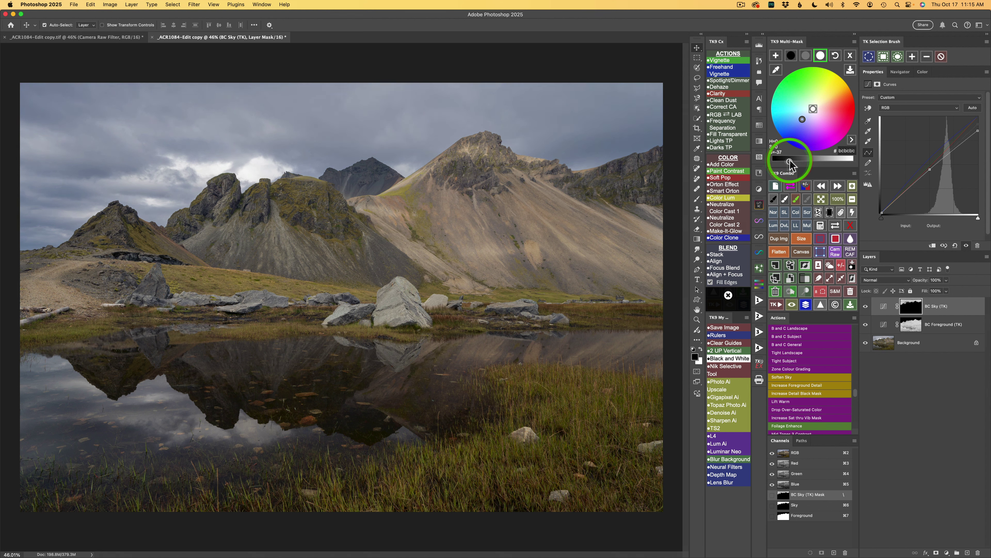
pyautogui.click(812, 303)
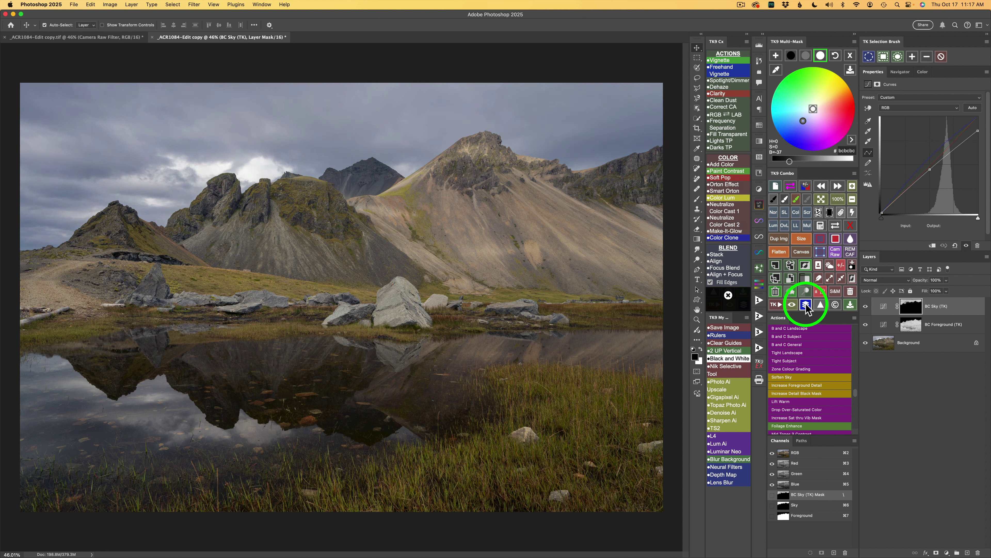
pyautogui.click(806, 306)
pyautogui.click(807, 306)
pyautogui.click(881, 395)
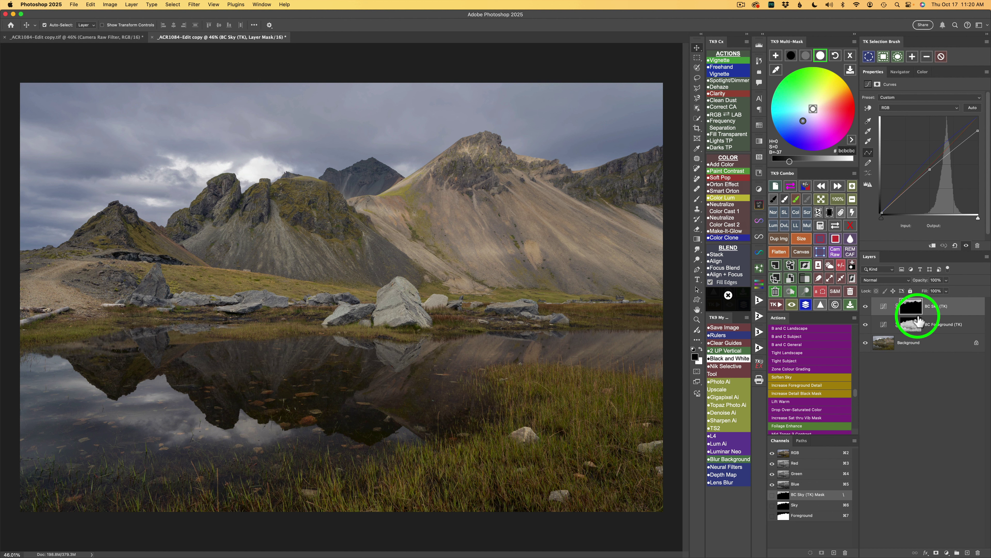
pyautogui.click(851, 56)
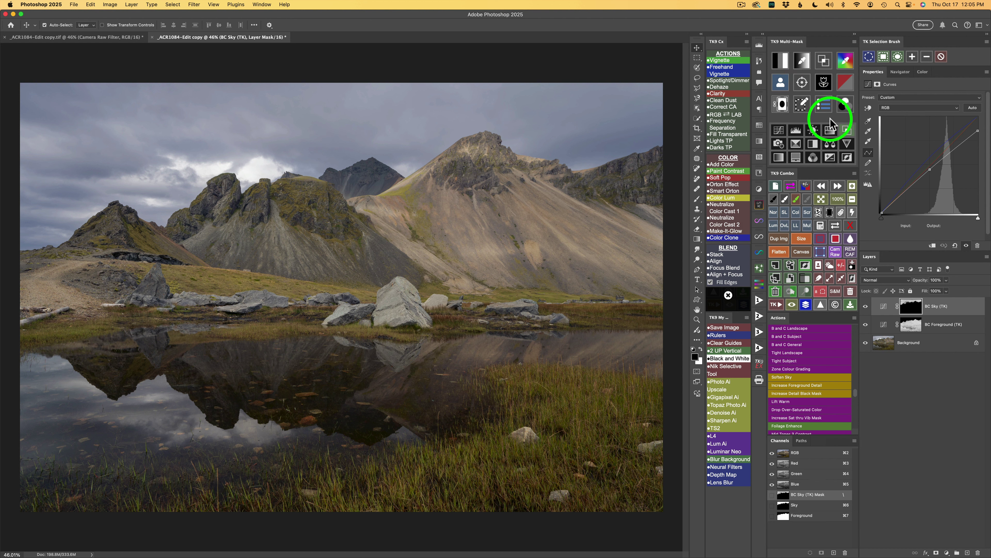
# Generate a level 1 midtones luminosity mask and apply it to a new Curves adjustment layer.
pyautogui.click(781, 62)
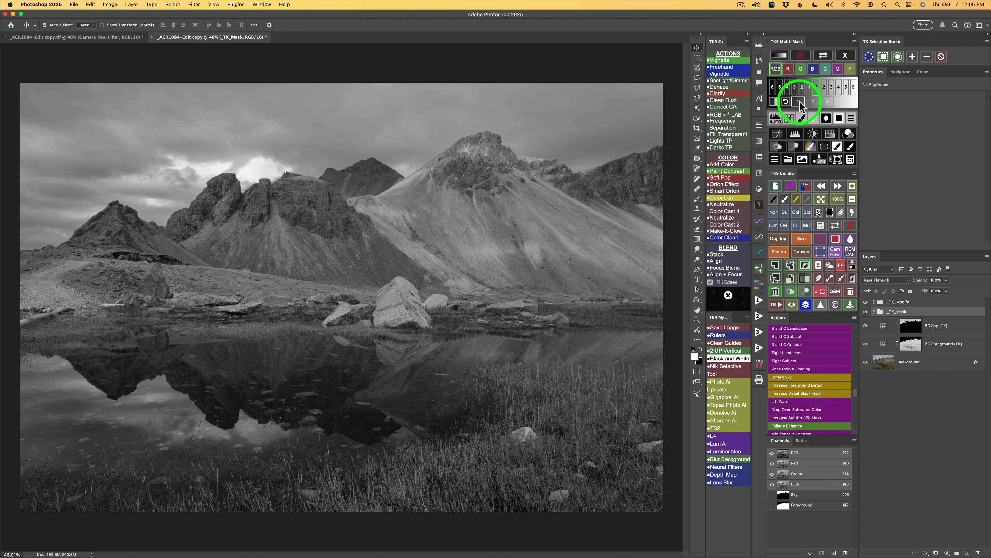
pyautogui.click(799, 102)
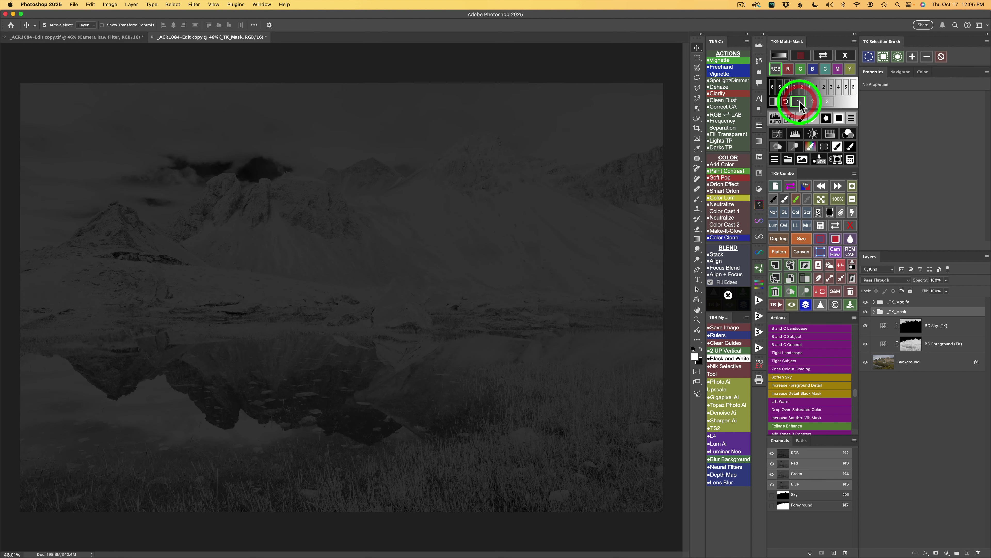
pyautogui.click(778, 135)
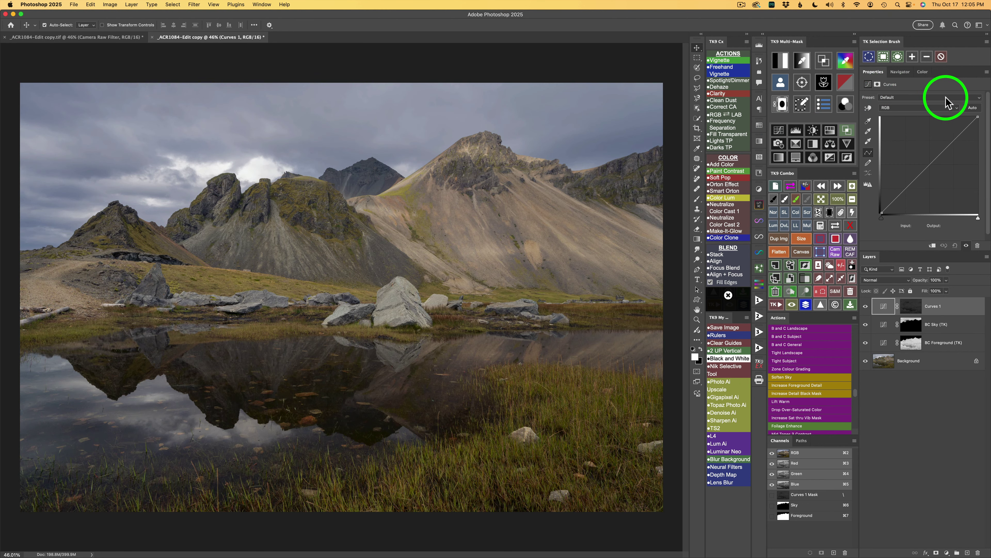
# Apply the Strong Contrast (RGB) preset to the midtones-masked Curves layer and check its effect on the image.
pyautogui.click(980, 100)
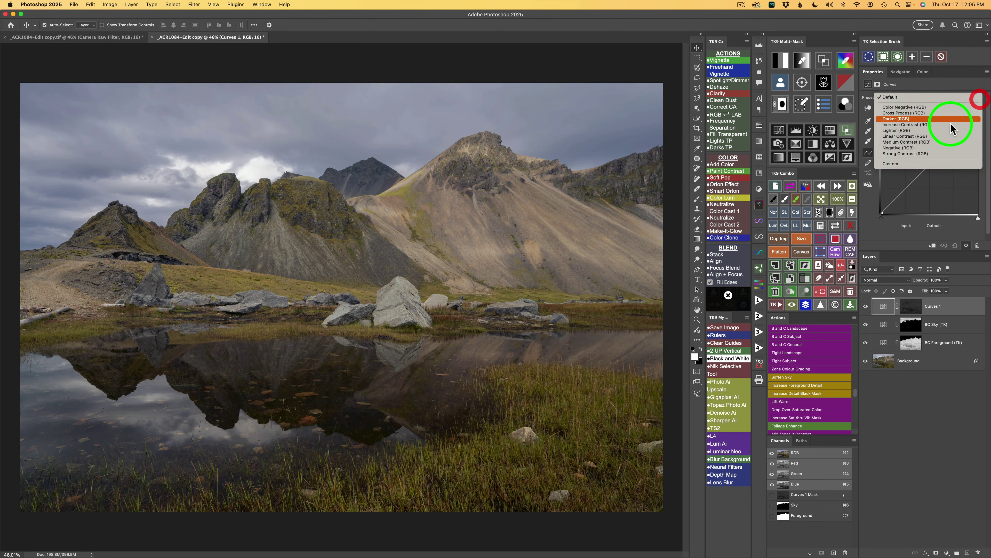
pyautogui.click(914, 156)
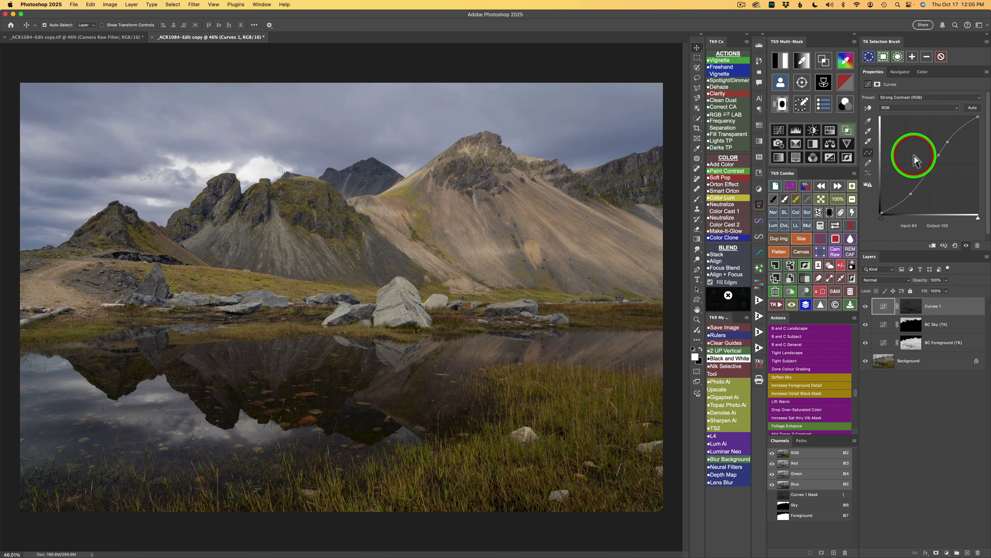
pyautogui.click(865, 307)
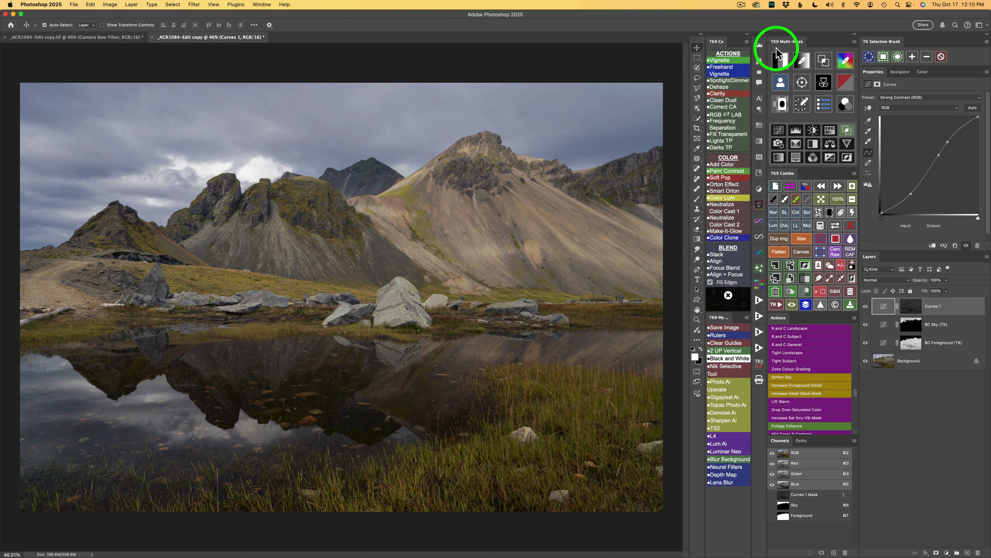
# Generate a level 1 midtones luminosity mask, apply it to a second Curves adjustment layer and set that layer's blend mode to Screen.
pyautogui.click(786, 66)
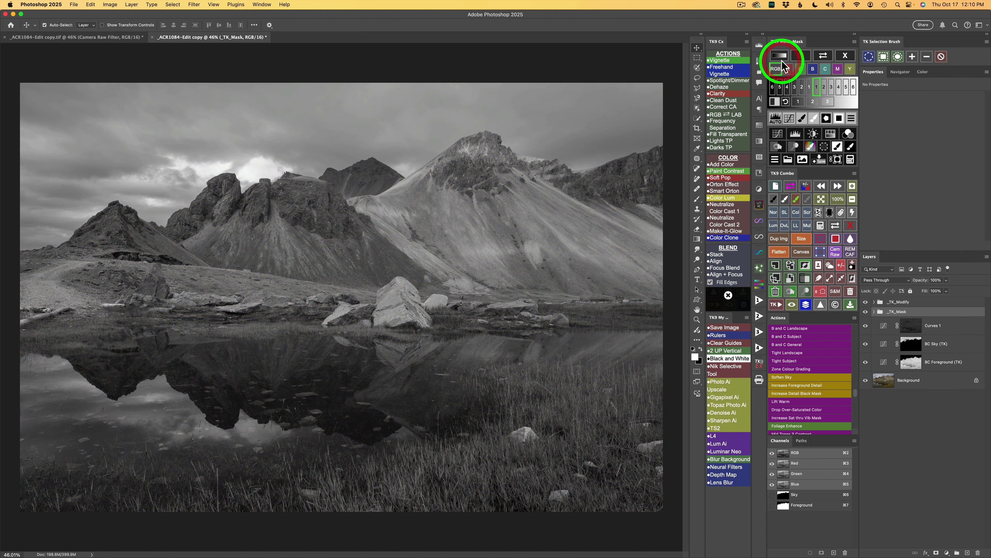
pyautogui.click(798, 102)
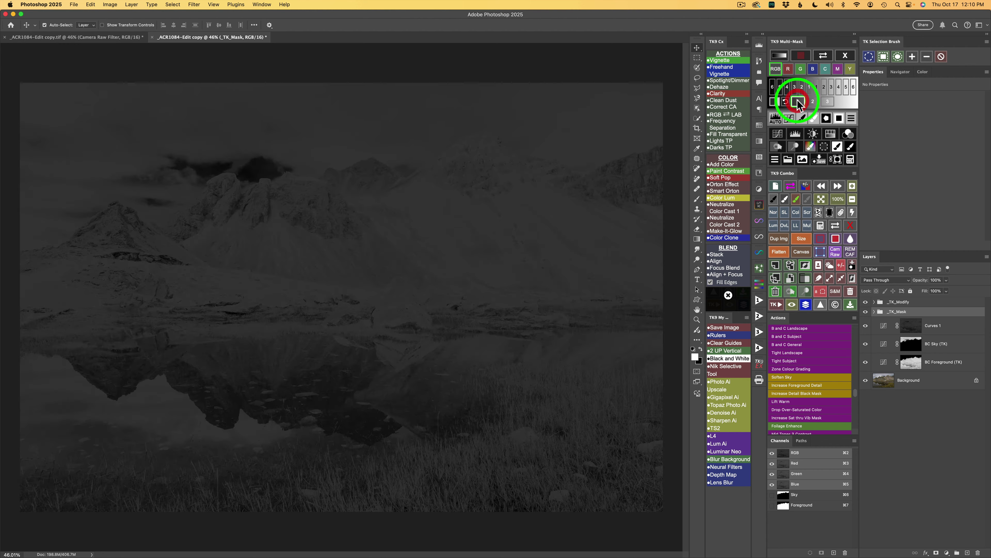
pyautogui.click(778, 135)
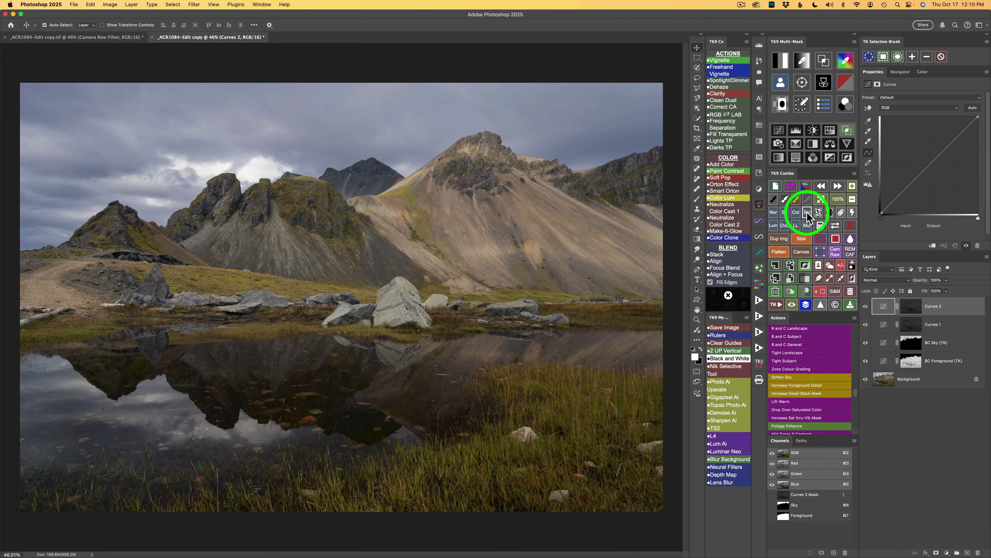
pyautogui.click(808, 213)
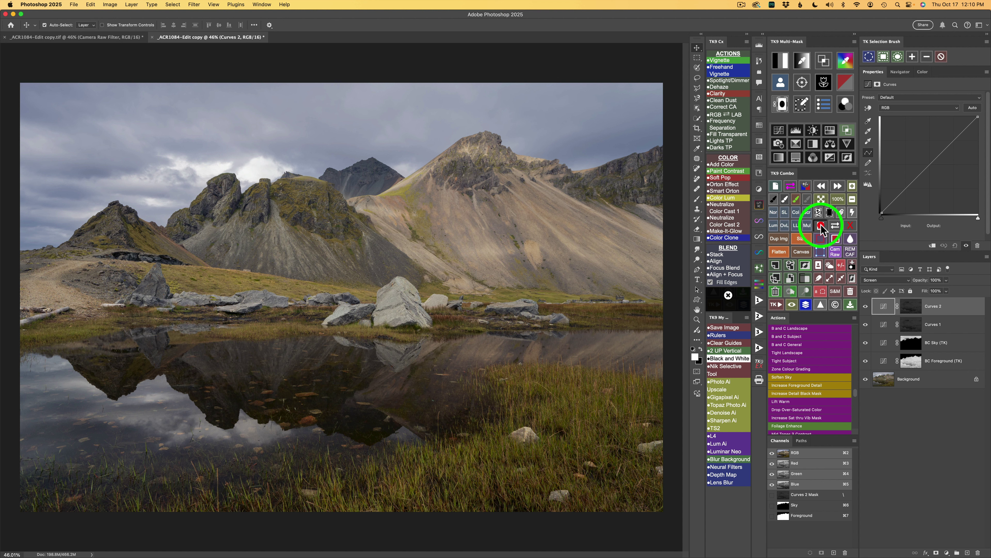
# Subtract the saved Sky mask from the Screen-mode Curves layer's mask and compare the image with and without that layer.
pyautogui.click(820, 224)
pyautogui.click(789, 199)
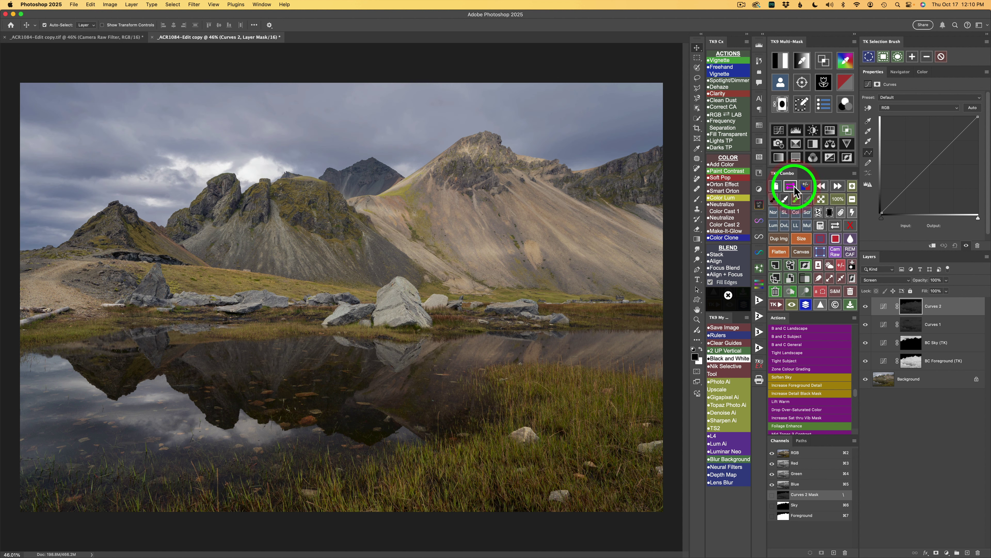
pyautogui.click(866, 307)
pyautogui.click(866, 307)
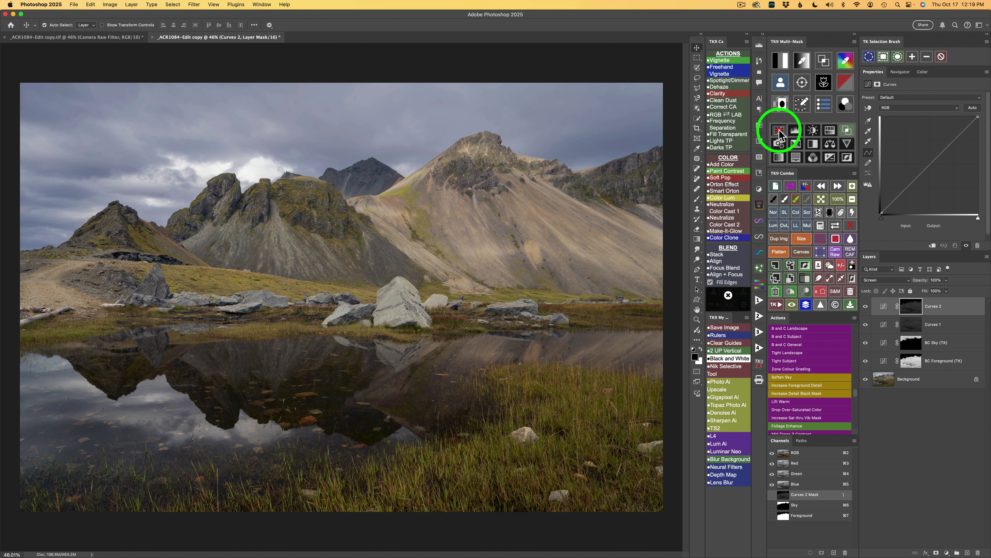
# Build the five-zone curves adjustment group and darken the Zone 1 and Zone 2 curves at input 128, setting Zone 2's output to 113.
pyautogui.click(780, 133)
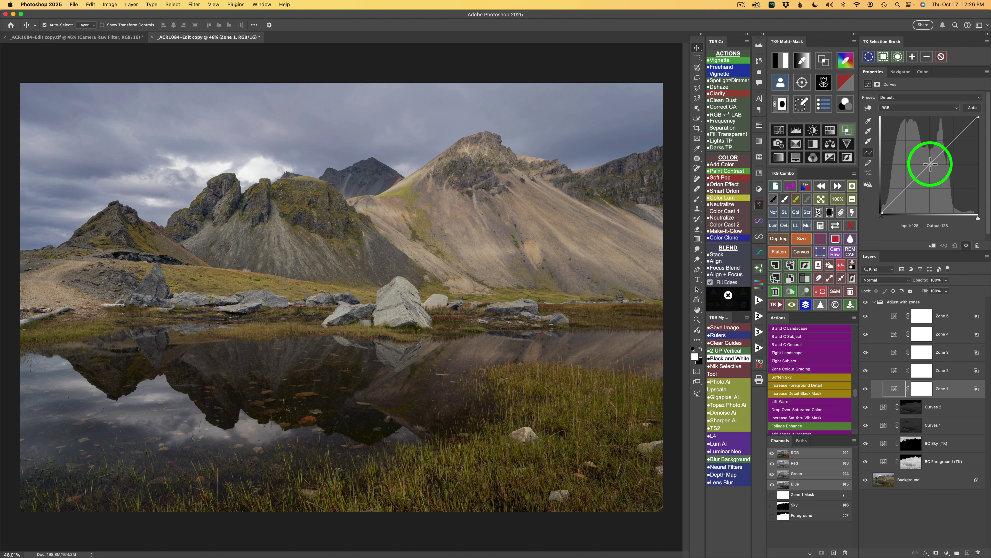
pyautogui.moveTo(931, 163)
pyautogui.mouseDown()
pyautogui.moveTo(932, 185)
pyautogui.moveTo(930, 164)
pyautogui.moveTo(928, 175)
pyautogui.mouseUp()
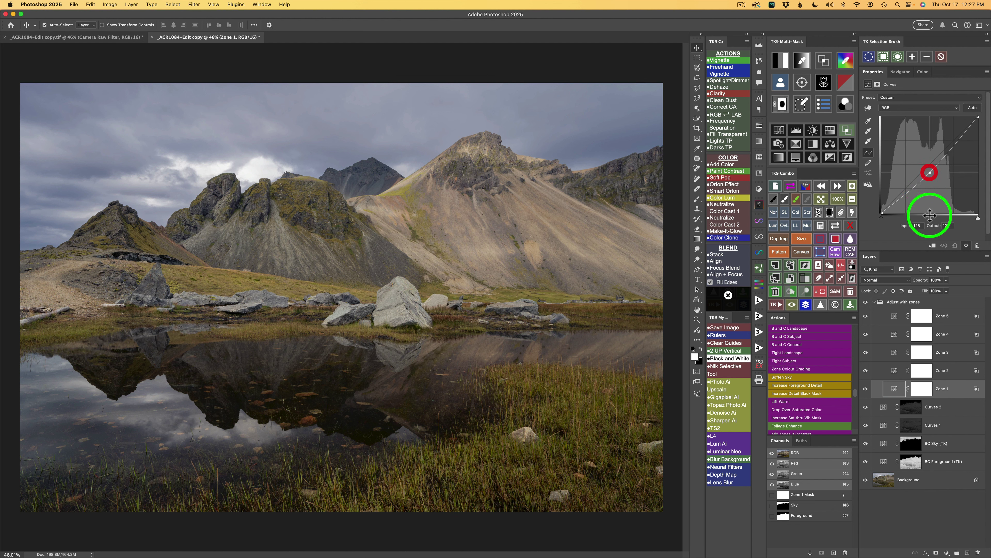
pyautogui.click(919, 371)
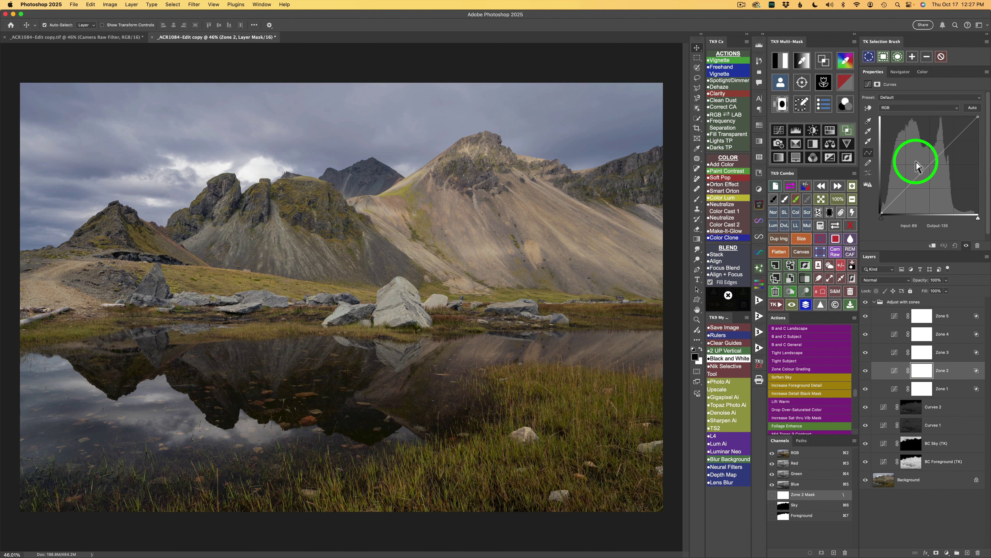
pyautogui.moveTo(930, 165); pyautogui.dragTo(930, 169)
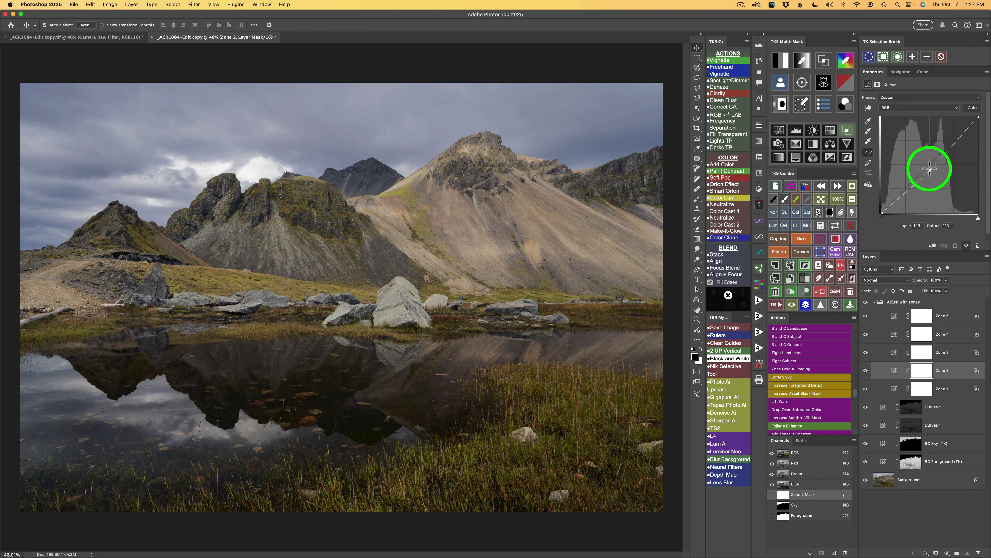
# Shape the Zone 3 curve into a contrast S-curve by raising its highlights and lowering its shadows, and select the Zone 4 curve.
pyautogui.click(896, 356)
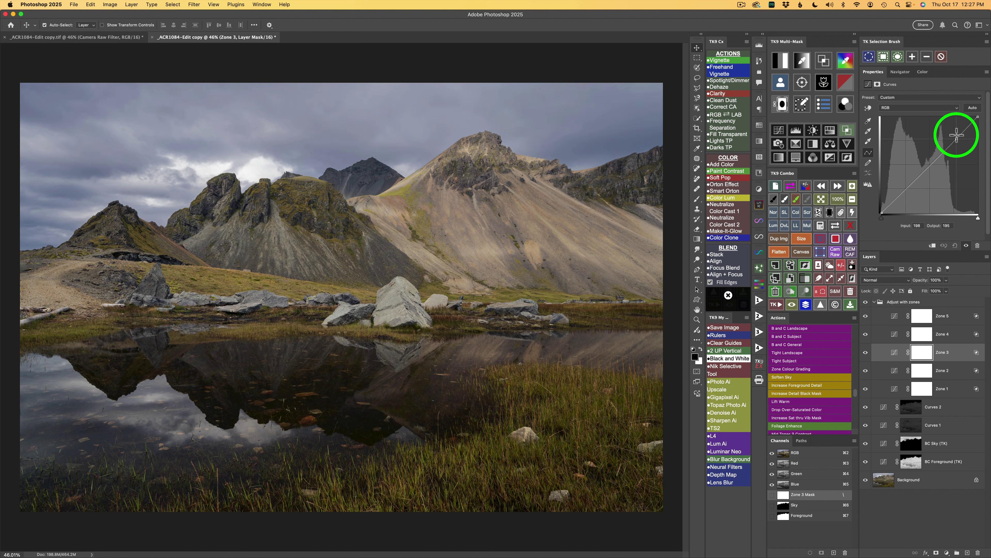
pyautogui.moveTo(956, 139); pyautogui.dragTo(956, 134)
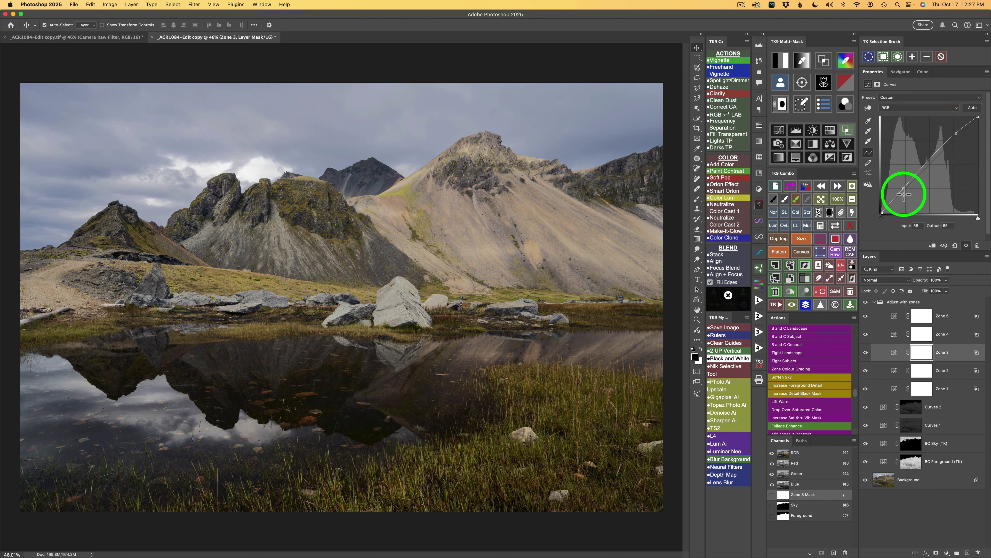
pyautogui.moveTo(904, 190); pyautogui.dragTo(905, 195)
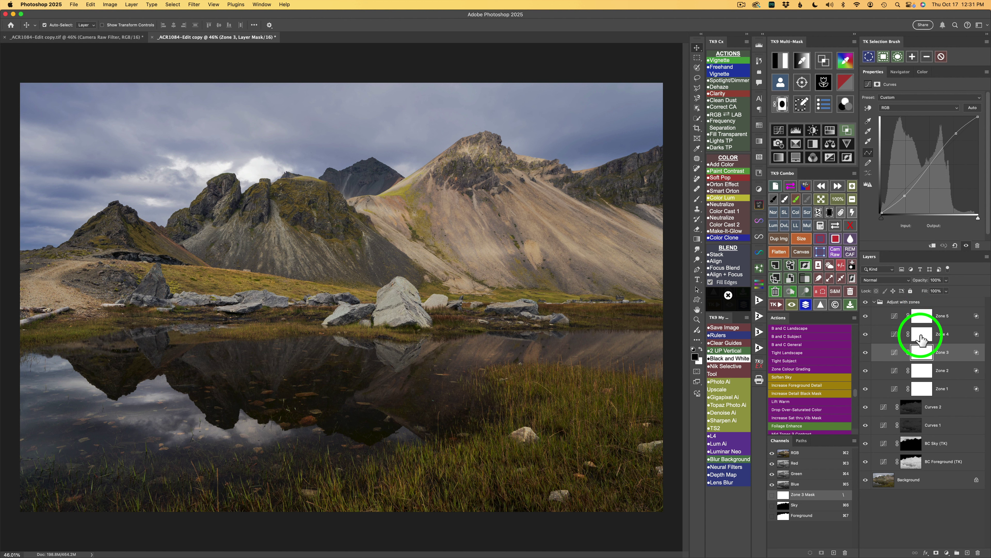
pyautogui.click(895, 336)
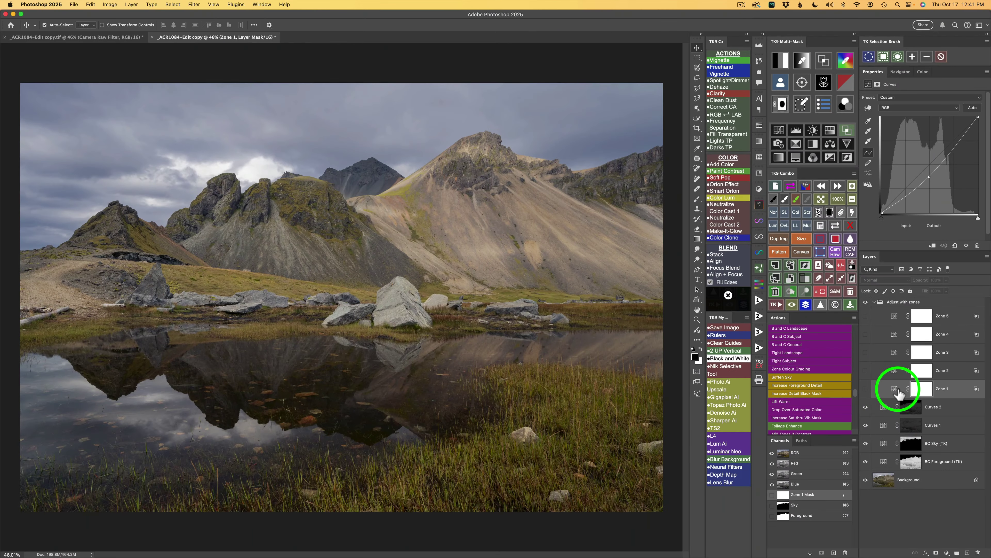
# Show the Zone 1, Zone 2 and Zone 3 layers one after another to review each curve's effect on the image.
pyautogui.click(865, 389)
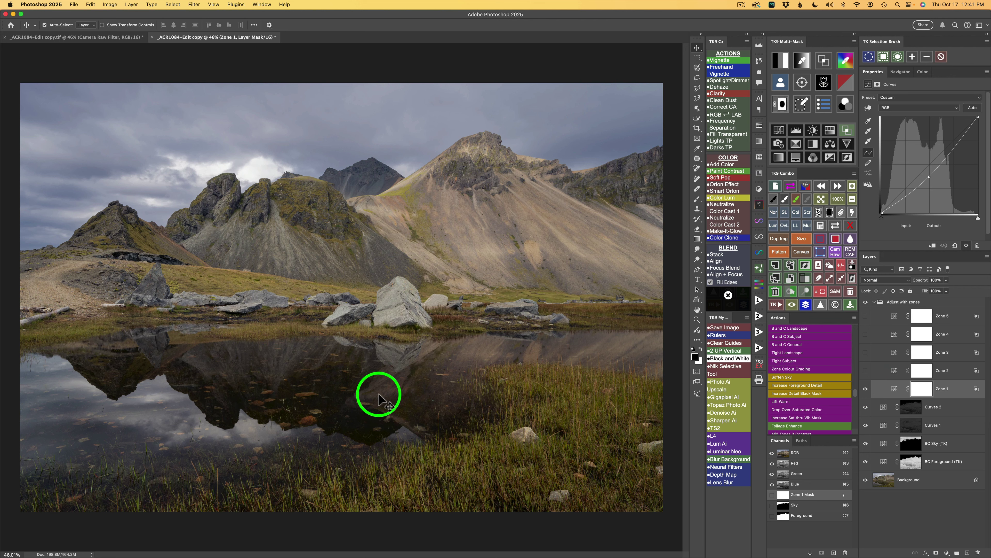
pyautogui.click(865, 388)
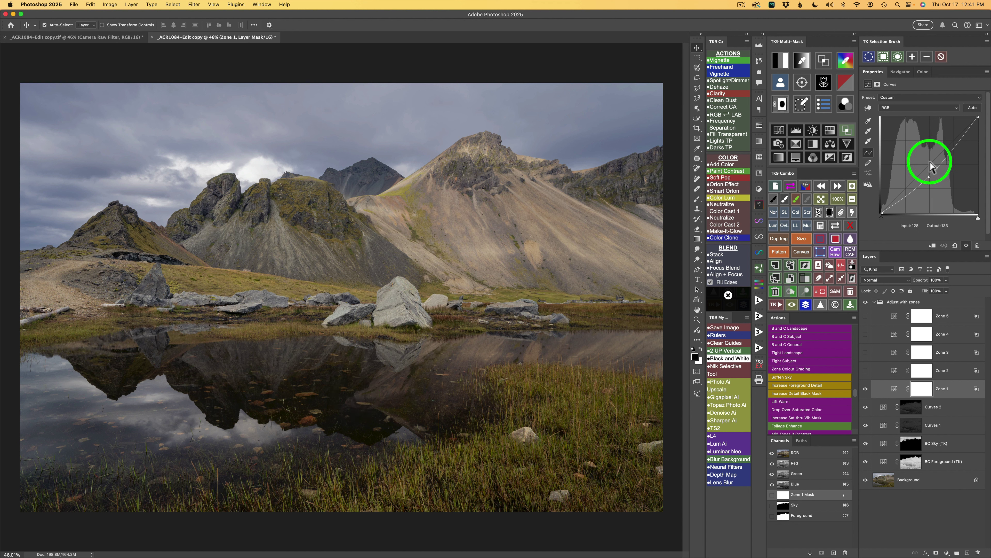
pyautogui.click(895, 373)
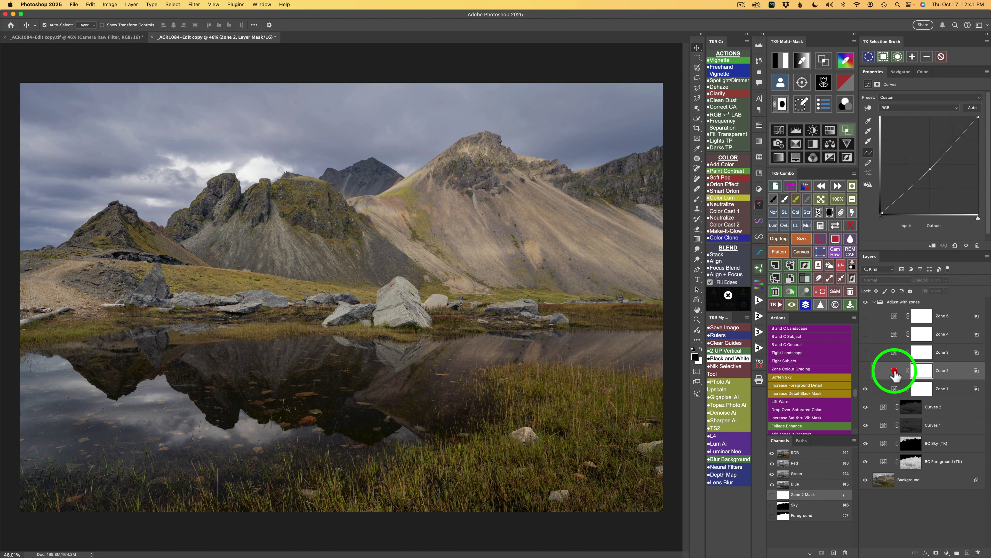
pyautogui.click(865, 370)
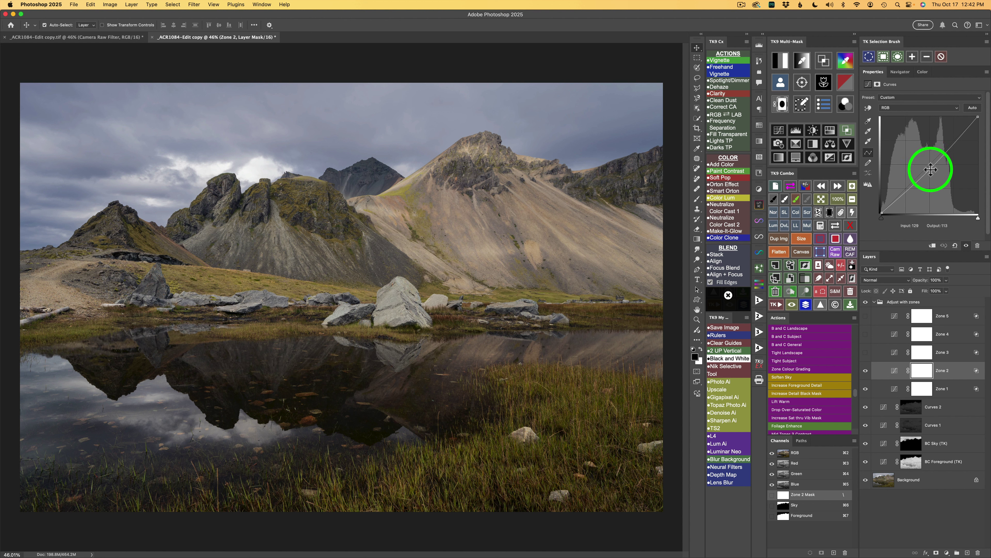
pyautogui.click(895, 355)
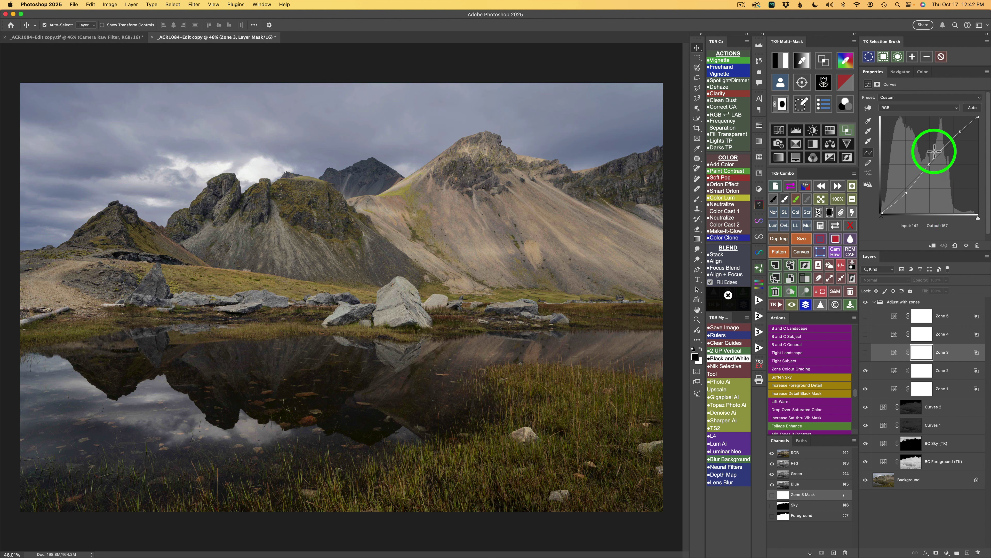
pyautogui.click(906, 192)
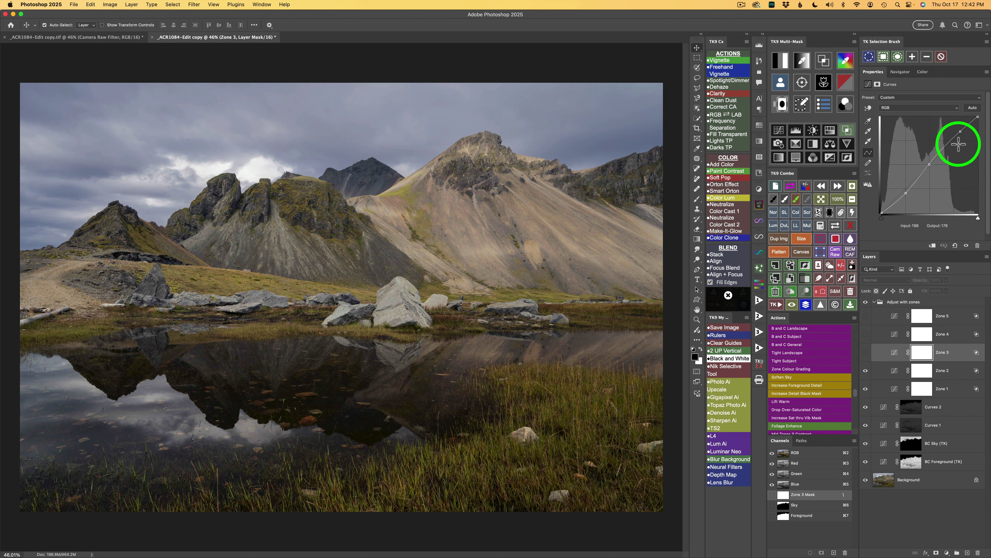
pyautogui.click(865, 352)
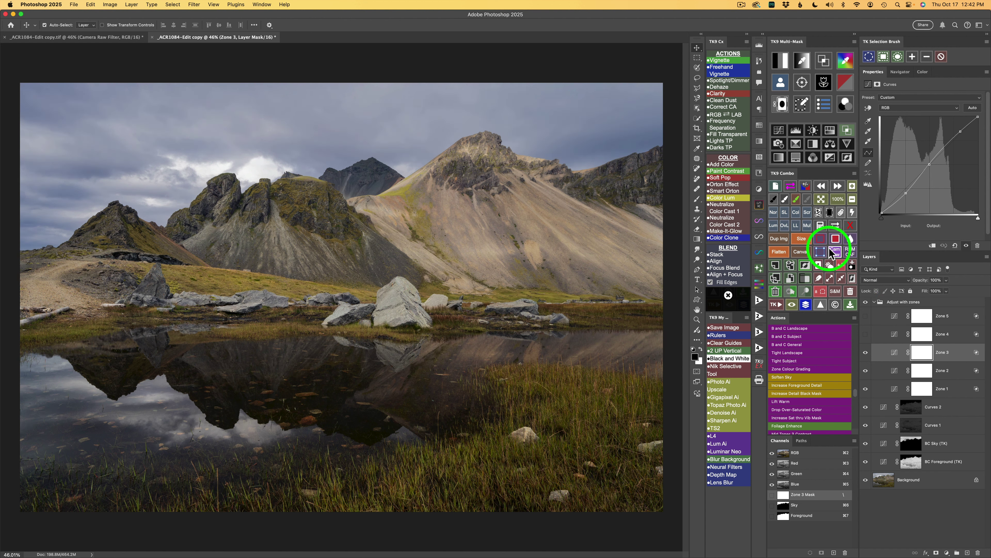
# Subtract the saved Sky mask from the Zone 3 layer mask so its curve affects only the land.
pyautogui.click(819, 226)
pyautogui.click(785, 198)
pyautogui.click(786, 199)
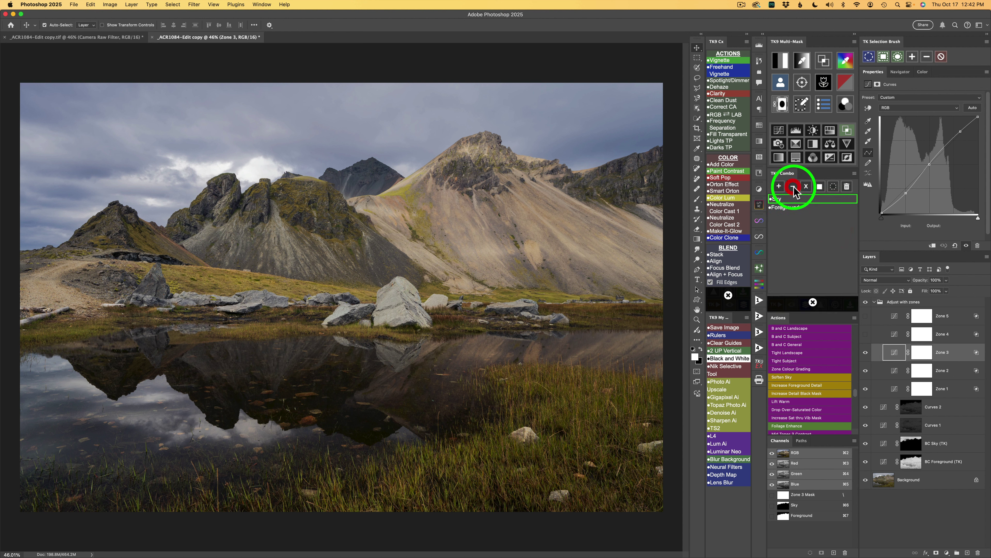
pyautogui.click(794, 188)
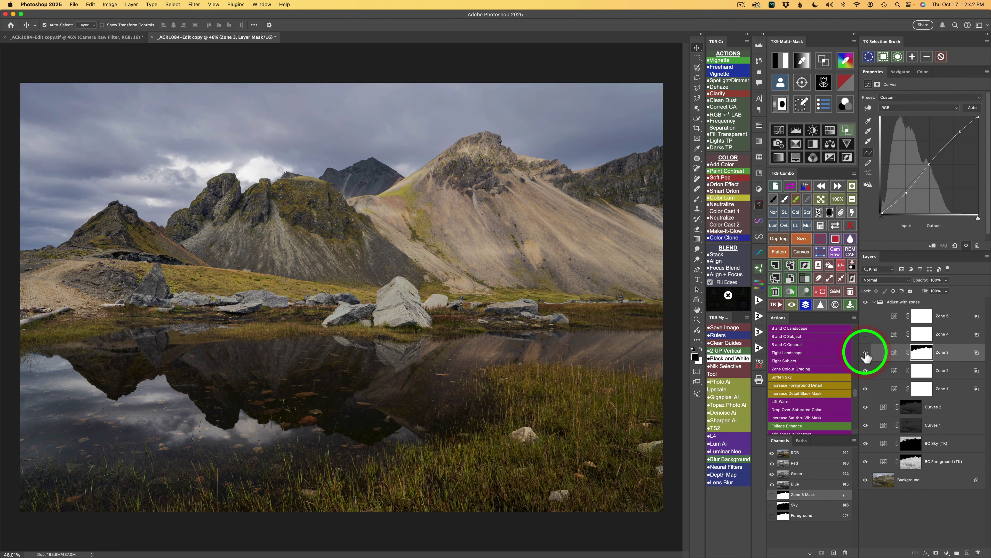
# Show the Zone 4 layer, subtract the saved Sky mask from its mask, and compare the image with and without it.
pyautogui.click(895, 336)
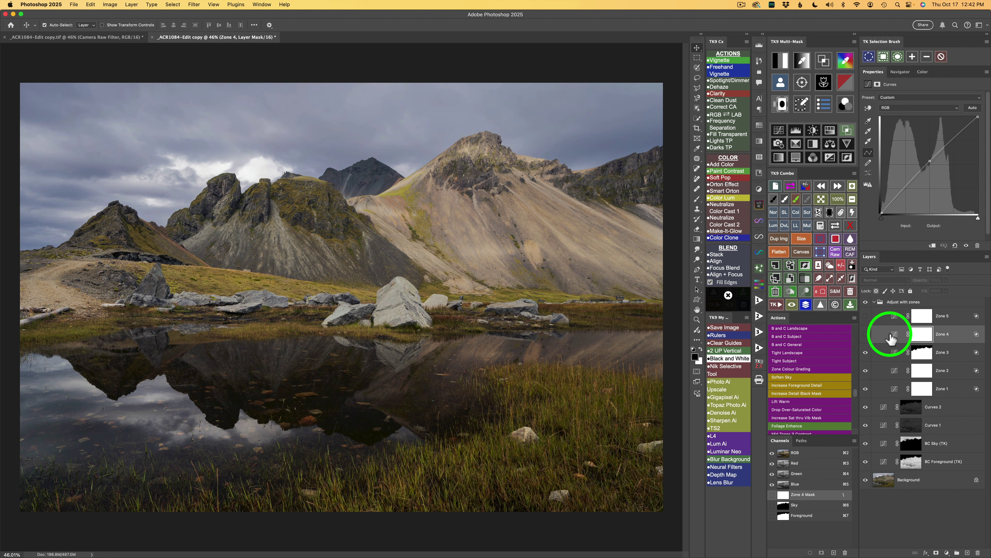
pyautogui.click(867, 335)
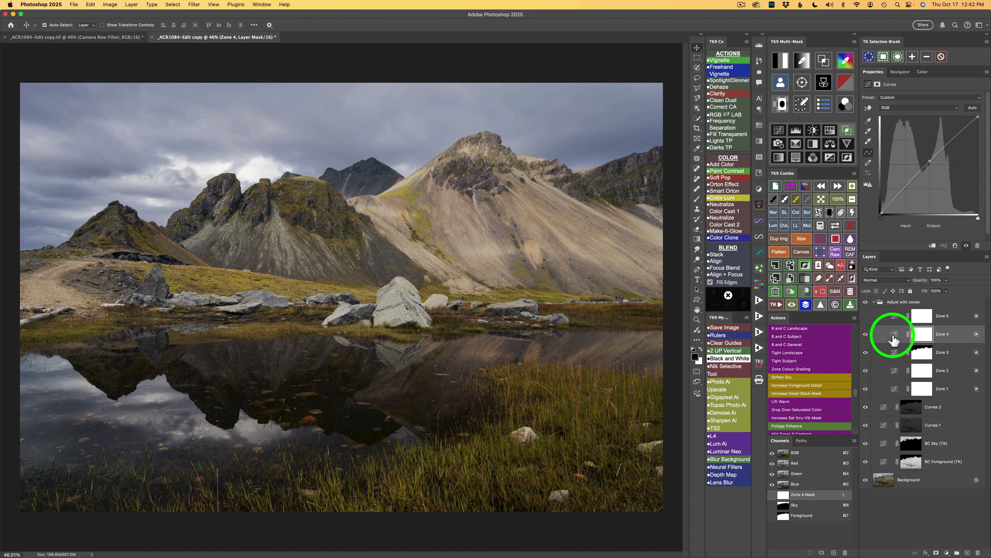
pyautogui.click(820, 225)
pyautogui.click(778, 200)
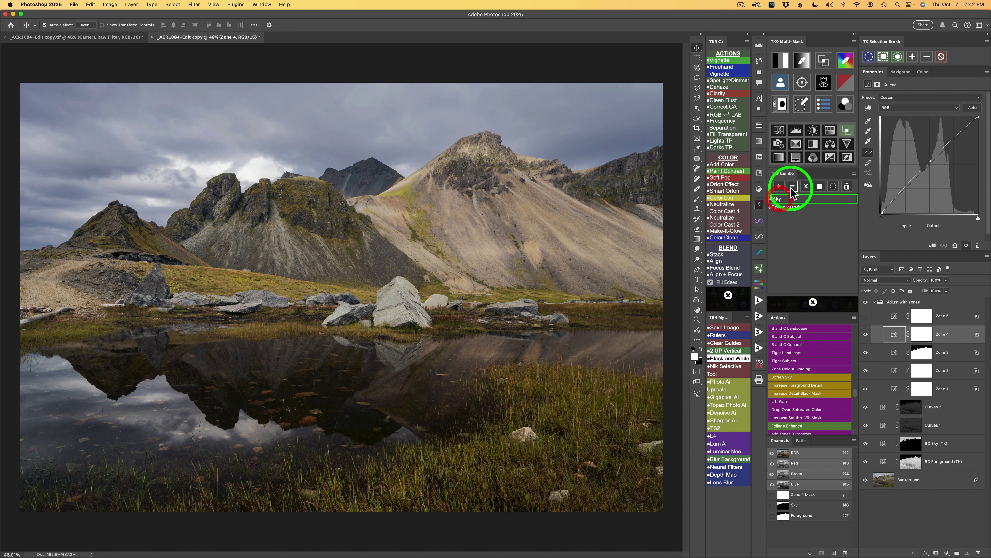
pyautogui.click(866, 335)
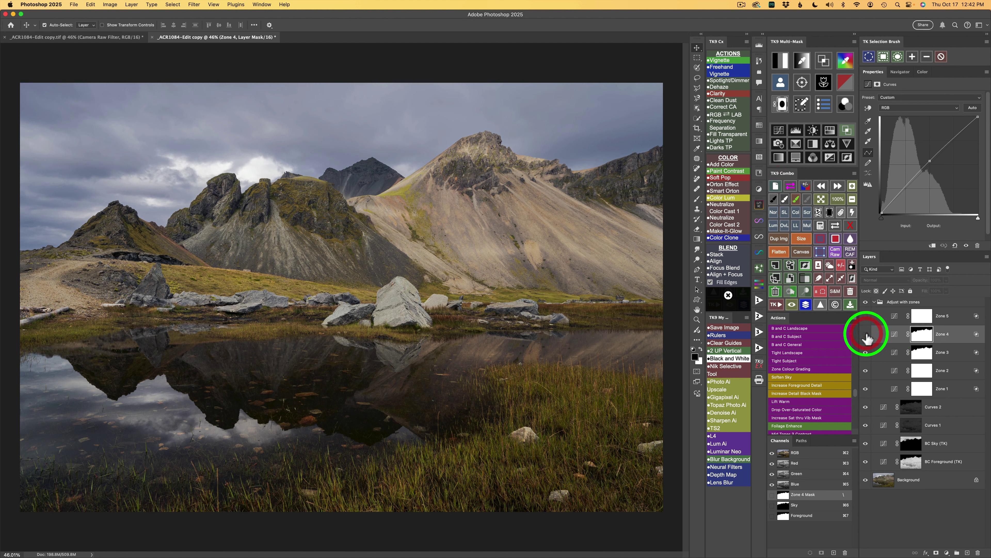
pyautogui.click(866, 334)
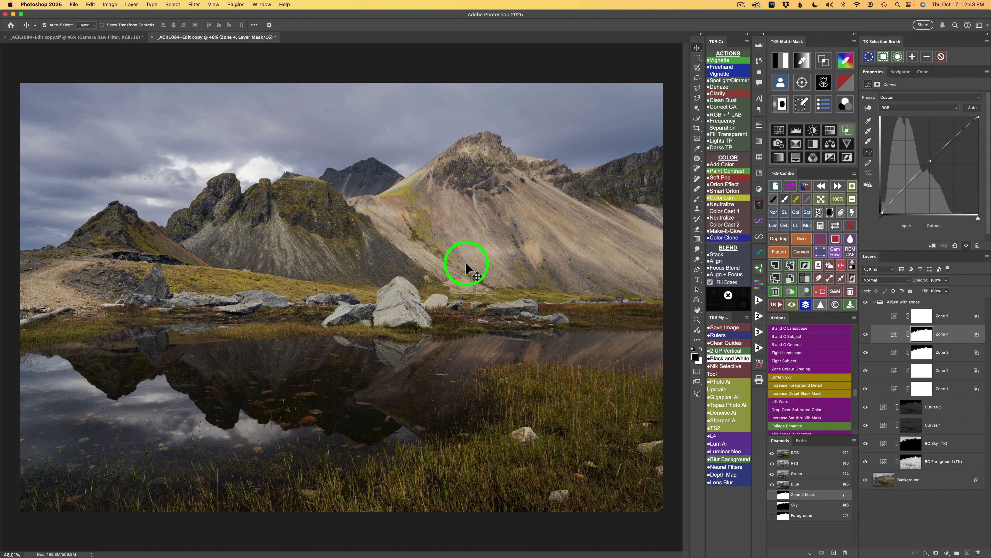
# Show the Zone 5 layer and compare its effect, including hiding the whole Adjust with zones group.
pyautogui.click(895, 319)
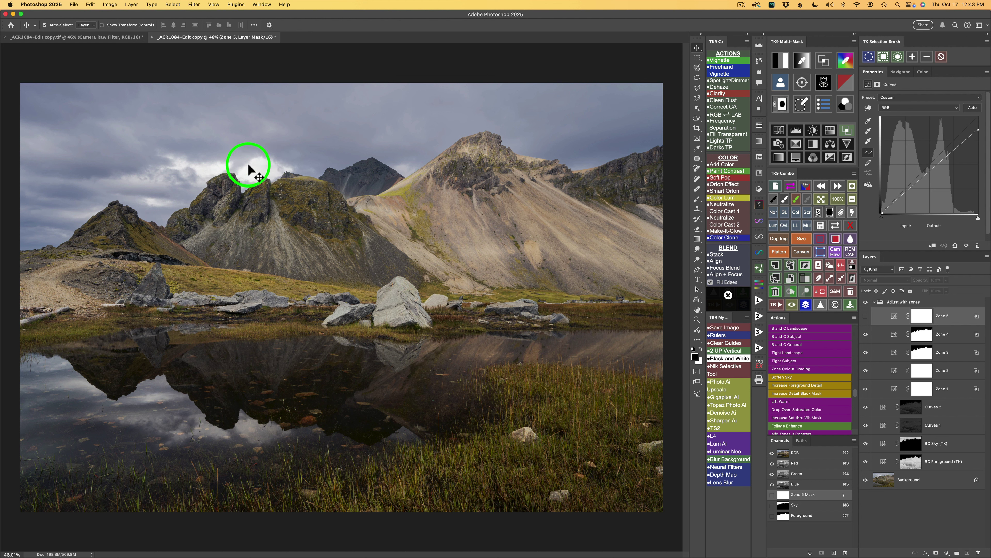
pyautogui.click(866, 316)
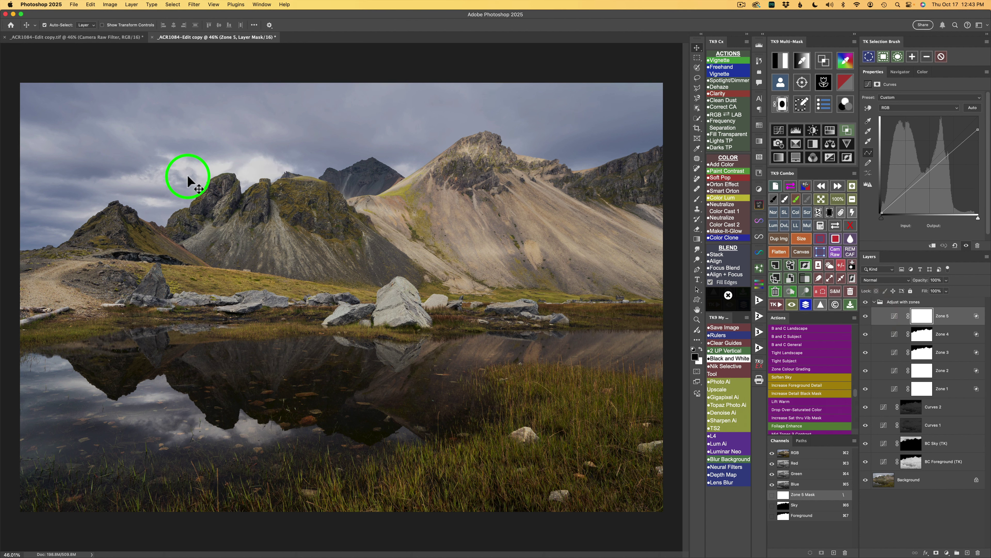
pyautogui.click(865, 316)
pyautogui.click(866, 316)
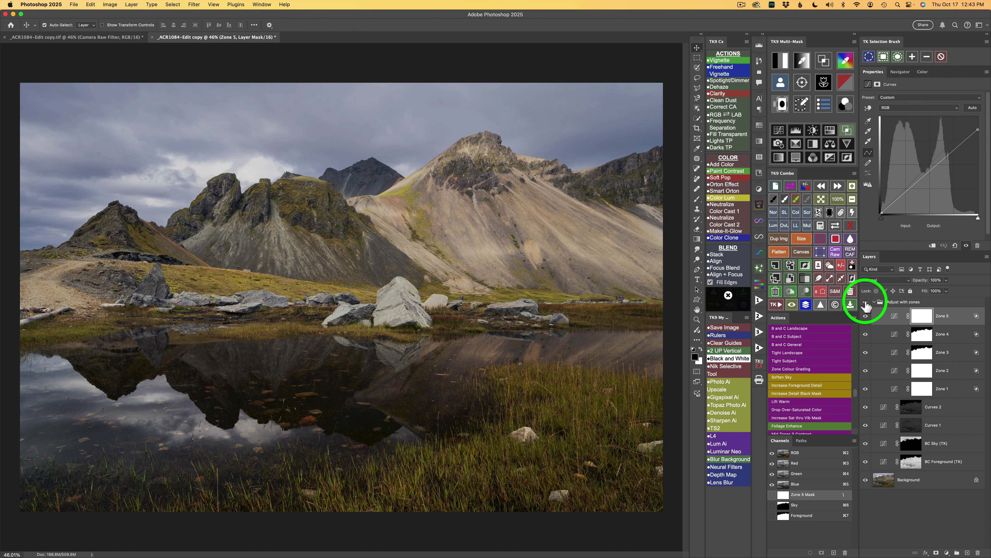
pyautogui.click(865, 303)
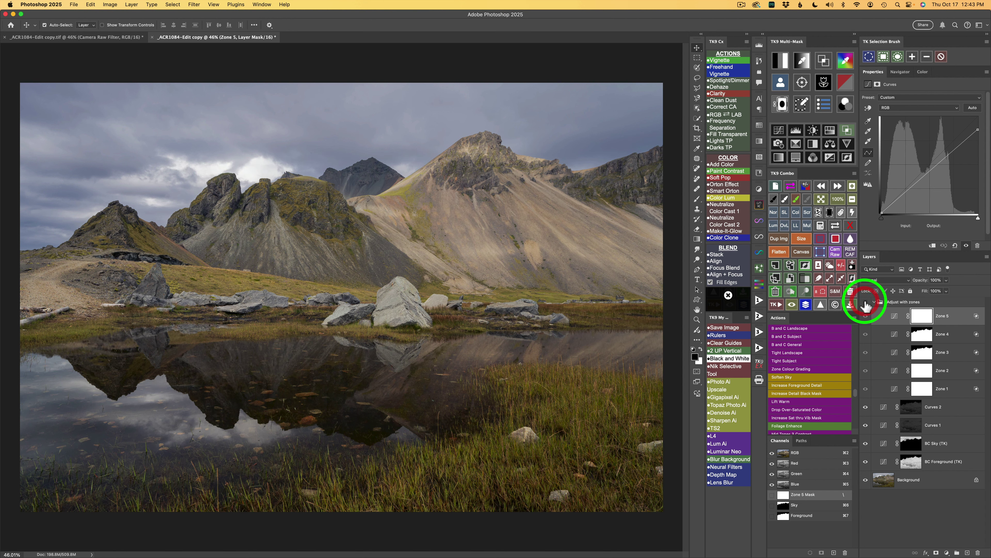
# Show and collapse the Adjust with zones group, and add a Burn (black paint) layer above it.
pyautogui.click(866, 304)
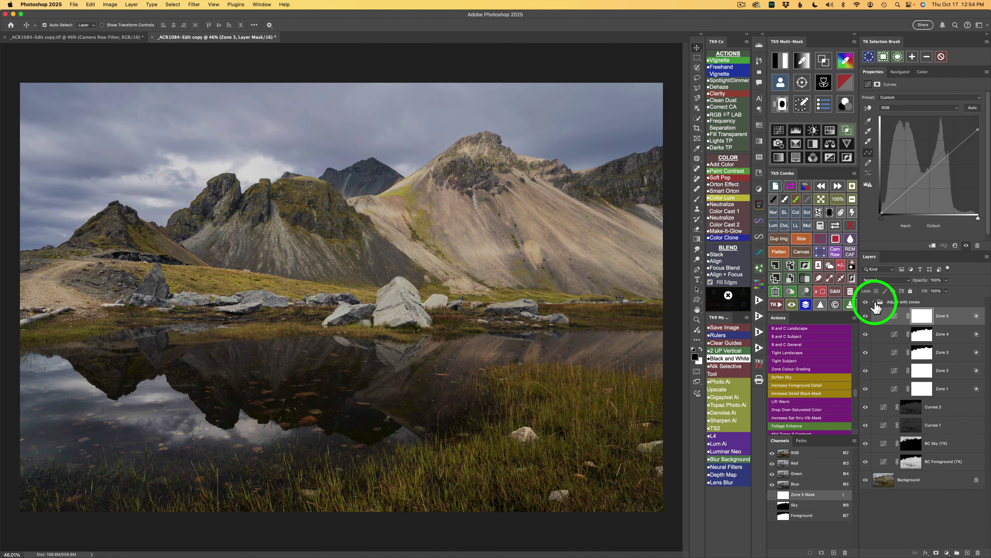
pyautogui.click(874, 303)
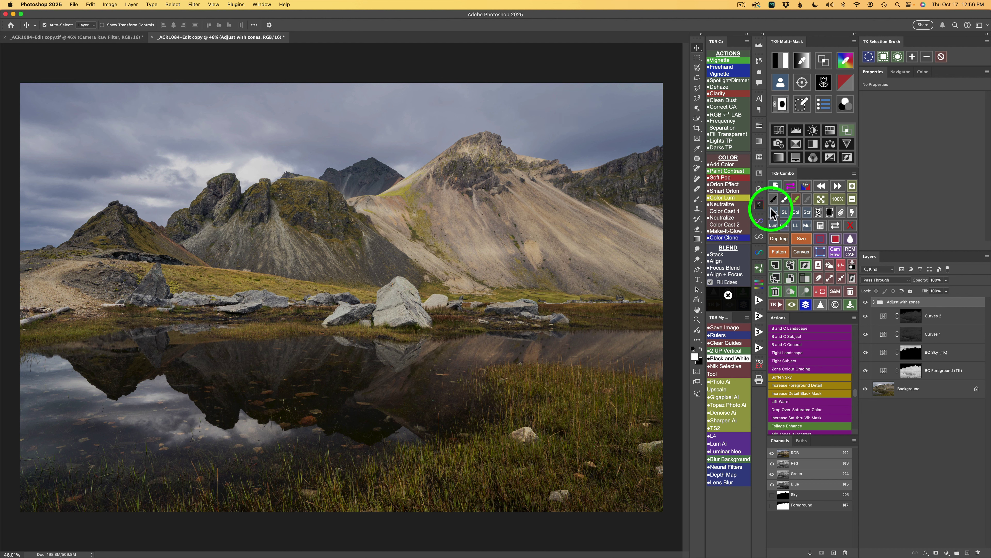
pyautogui.click(792, 291)
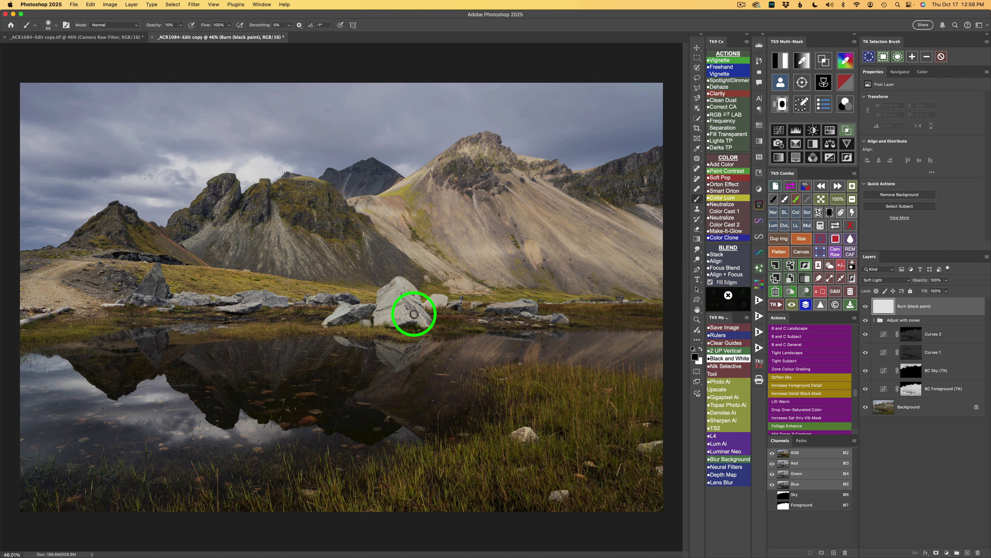
# Burn the large boulder on the far shore with black paint at 10% brush opacity.
pyautogui.moveTo(406, 309); pyautogui.dragTo(403, 294)
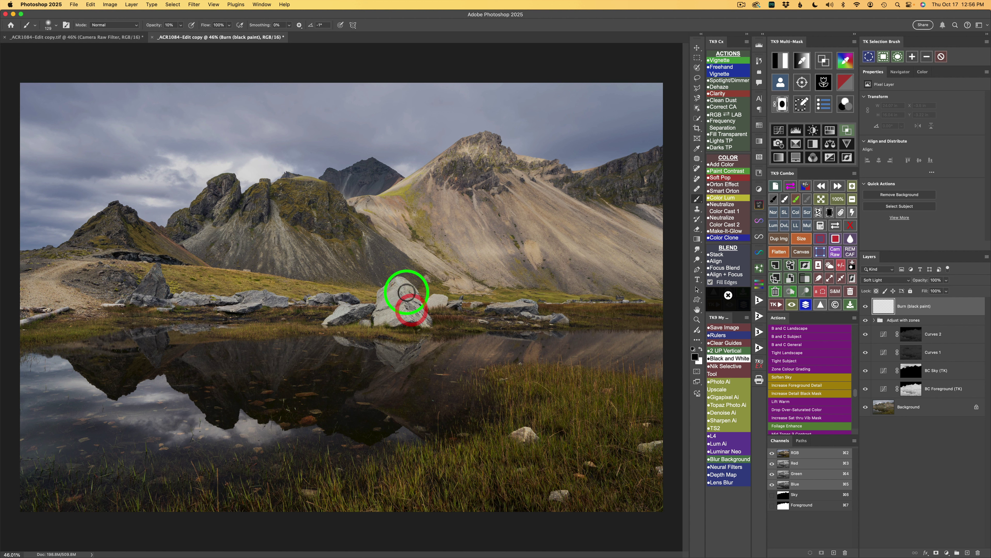
pyautogui.click(394, 284)
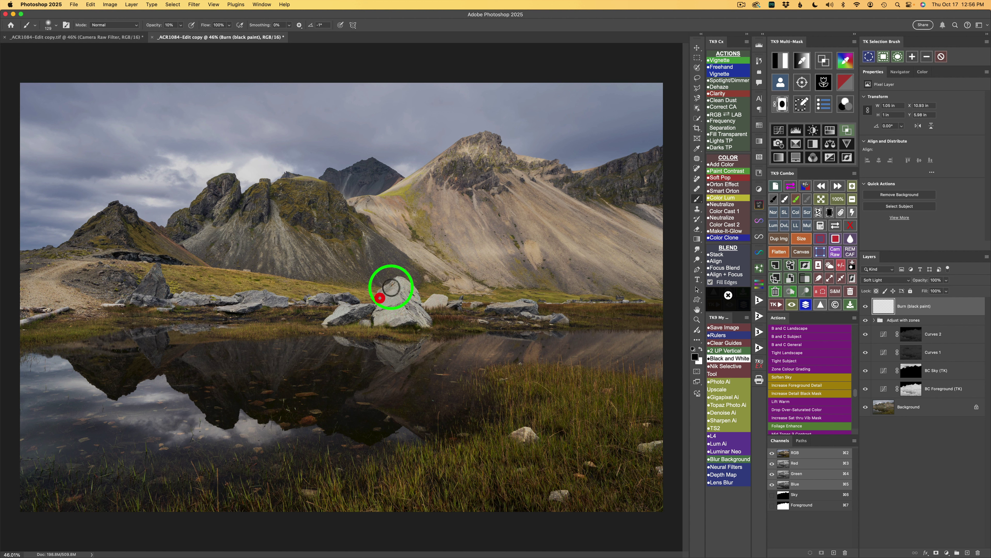
pyautogui.moveTo(390, 293)
pyautogui.mouseDown()
pyautogui.moveTo(399, 313)
pyautogui.moveTo(379, 319)
pyautogui.moveTo(402, 309)
pyautogui.moveTo(388, 316)
pyautogui.moveTo(399, 320)
pyautogui.moveTo(408, 306)
pyautogui.moveTo(424, 322)
pyautogui.moveTo(407, 294)
pyautogui.moveTo(421, 307)
pyautogui.moveTo(398, 322)
pyautogui.mouseUp()
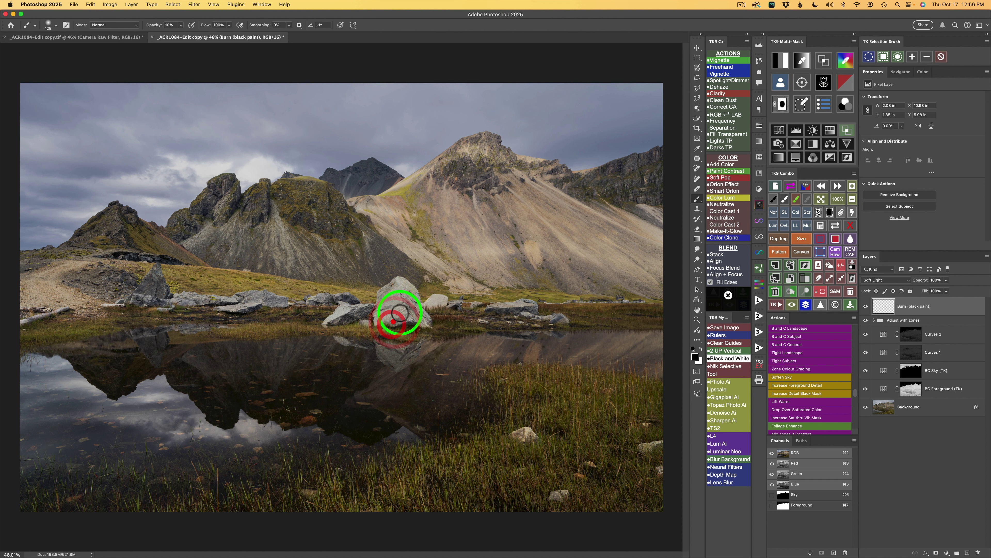
# Burn the smaller rocks on both sides of the large boulder with black paint at 10% opacity.
pyautogui.moveTo(480, 312)
pyautogui.mouseDown()
pyautogui.moveTo(498, 315)
pyautogui.moveTo(489, 312)
pyautogui.mouseUp()
pyautogui.click(515, 310)
pyautogui.click(497, 314)
pyautogui.click(533, 308)
pyautogui.click(513, 313)
pyautogui.click(491, 316)
pyautogui.click(519, 317)
pyautogui.click(515, 316)
pyautogui.moveTo(515, 314)
pyautogui.mouseDown()
pyautogui.moveTo(500, 314)
pyautogui.moveTo(511, 304)
pyautogui.moveTo(496, 306)
pyautogui.moveTo(525, 303)
pyautogui.moveTo(508, 308)
pyautogui.mouseUp()
pyautogui.click(529, 301)
pyautogui.moveTo(427, 304); pyautogui.dragTo(442, 307)
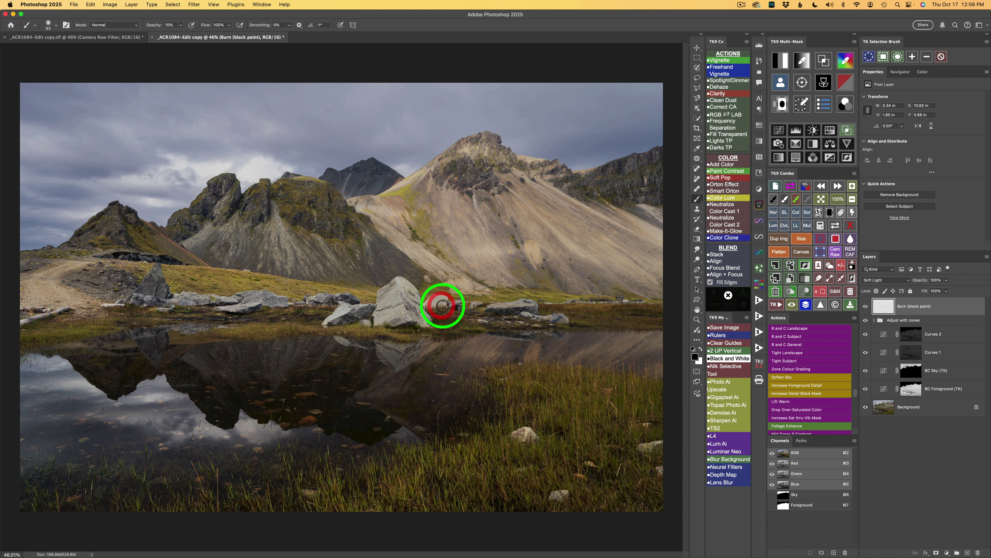
pyautogui.moveTo(348, 303); pyautogui.dragTo(331, 321)
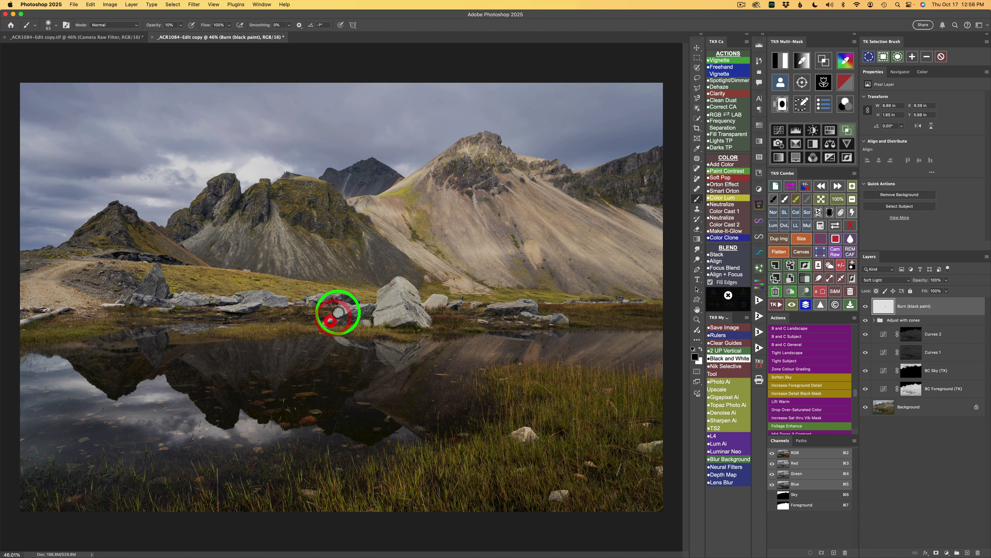
# Enlarge the brush to 287 and burn the bright sandy bank at the left end of the shoreline.
pyautogui.press(']')
pyautogui.press(']')
pyautogui.press(']')
pyautogui.press(']')
pyautogui.press(']')
pyautogui.press(']')
pyautogui.moveTo(70, 295)
pyautogui.mouseDown()
pyautogui.moveTo(70, 266)
pyautogui.moveTo(48, 281)
pyautogui.moveTo(49, 296)
pyautogui.moveTo(59, 291)
pyautogui.moveTo(89, 306)
pyautogui.moveTo(41, 296)
pyautogui.mouseUp()
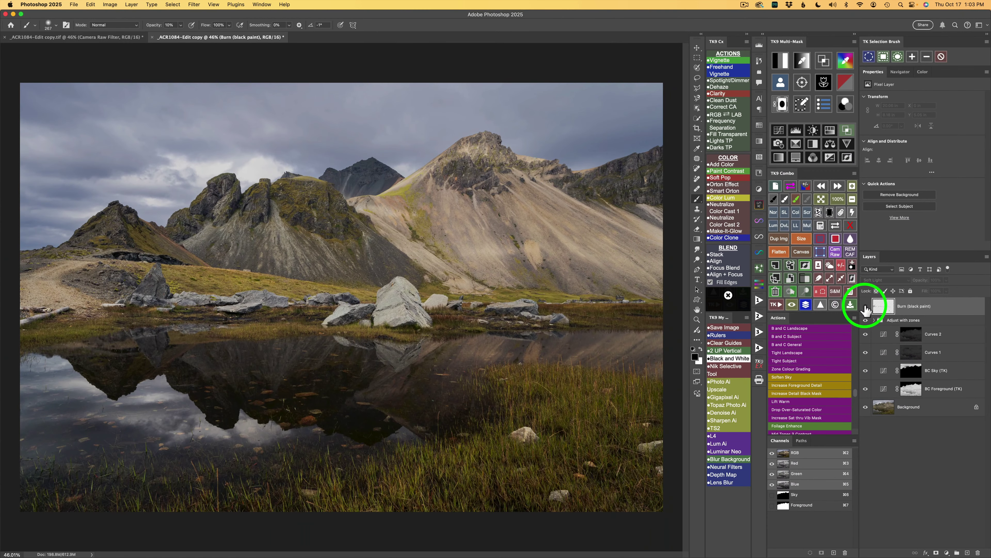
# Compare the image with and without the Burn (black paint) layer and leave the layer shown.
pyautogui.click(865, 306)
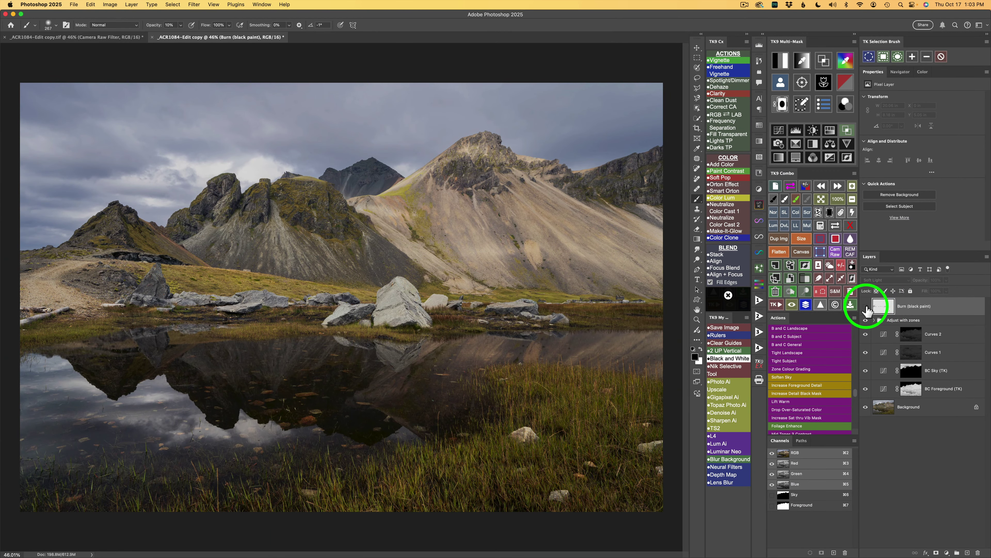
pyautogui.click(866, 307)
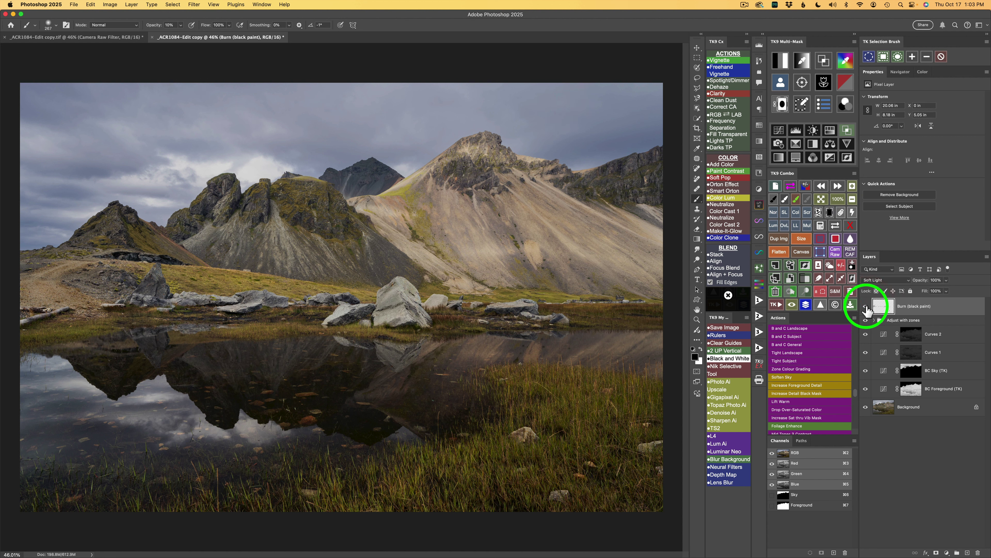
pyautogui.click(866, 307)
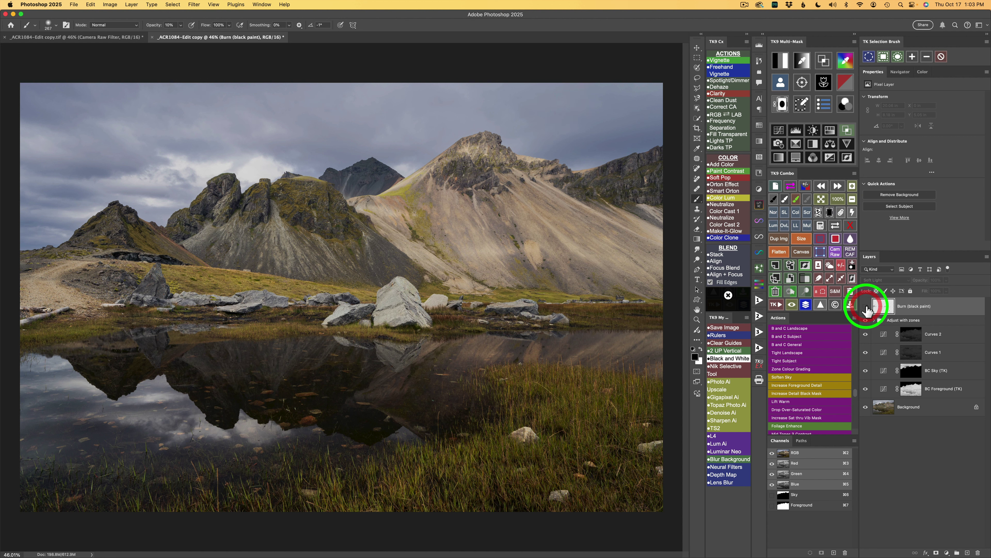
pyautogui.click(866, 308)
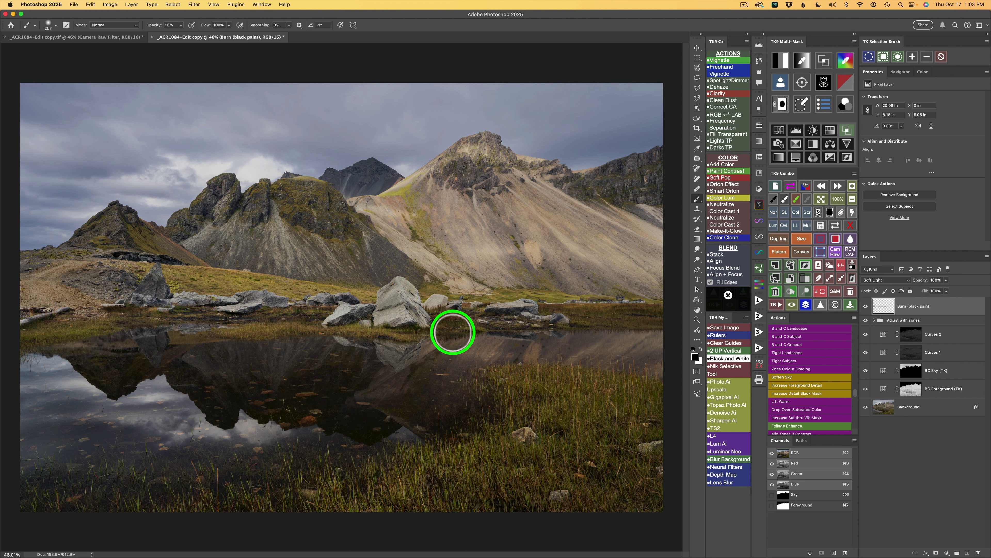
pyautogui.click(411, 332)
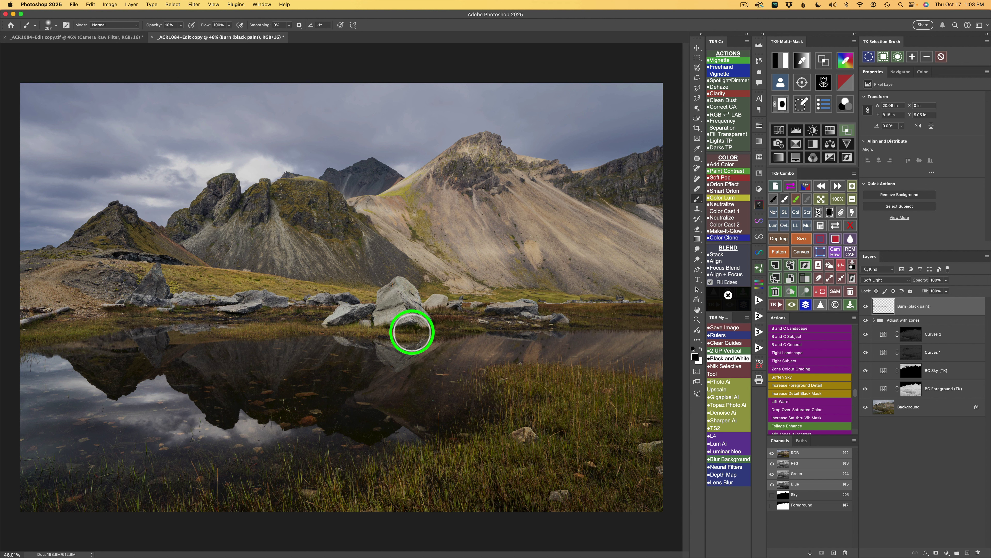
pyautogui.click(609, 359)
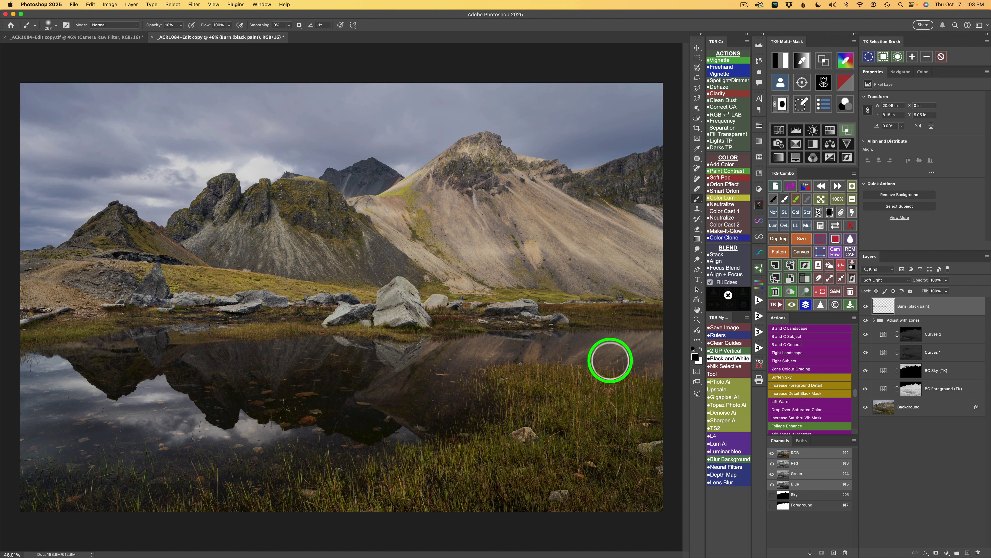
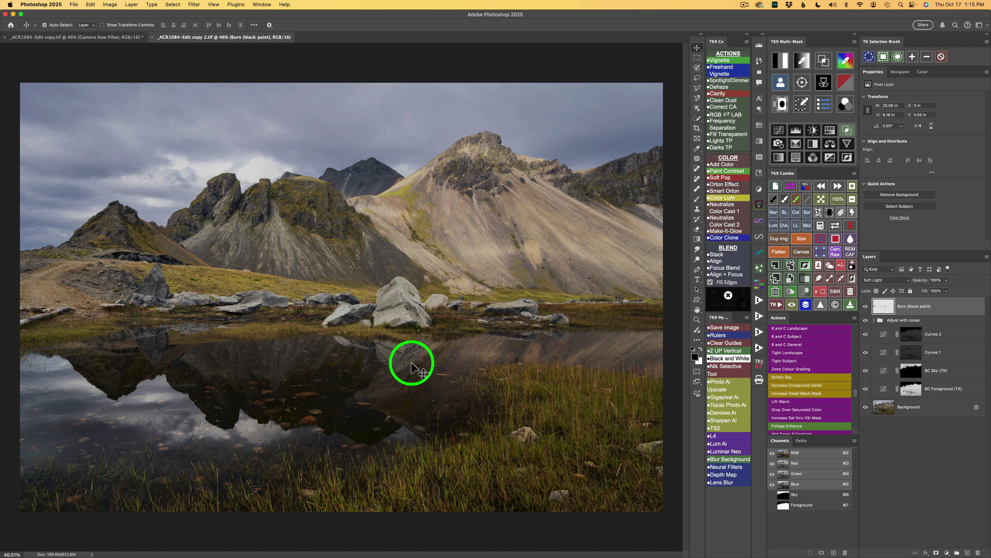
# Build a TK9 luminosity mask from a tone sampled in the water's cloud reflection, narrow its tonal range, and auto-stretch its contrast.
pyautogui.click(802, 60)
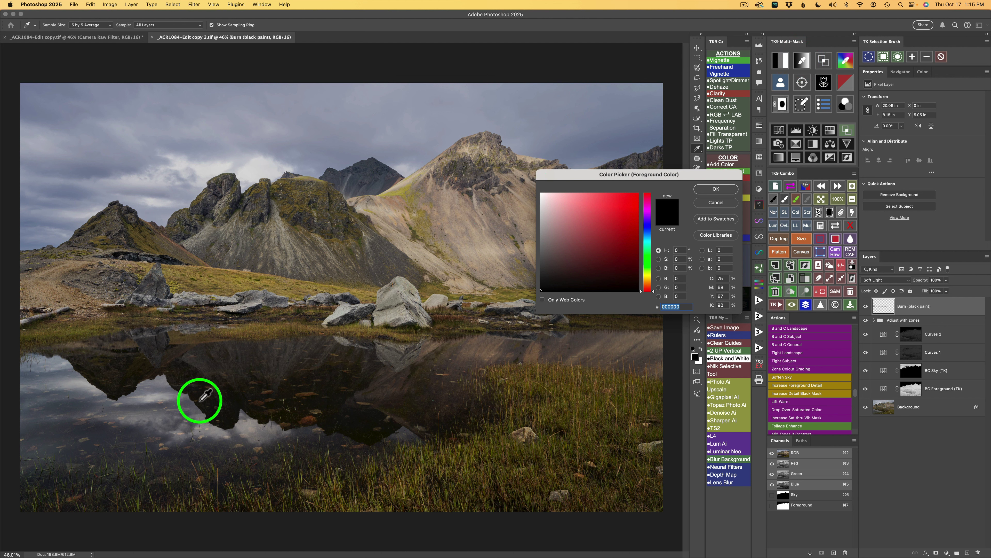
pyautogui.click(153, 397)
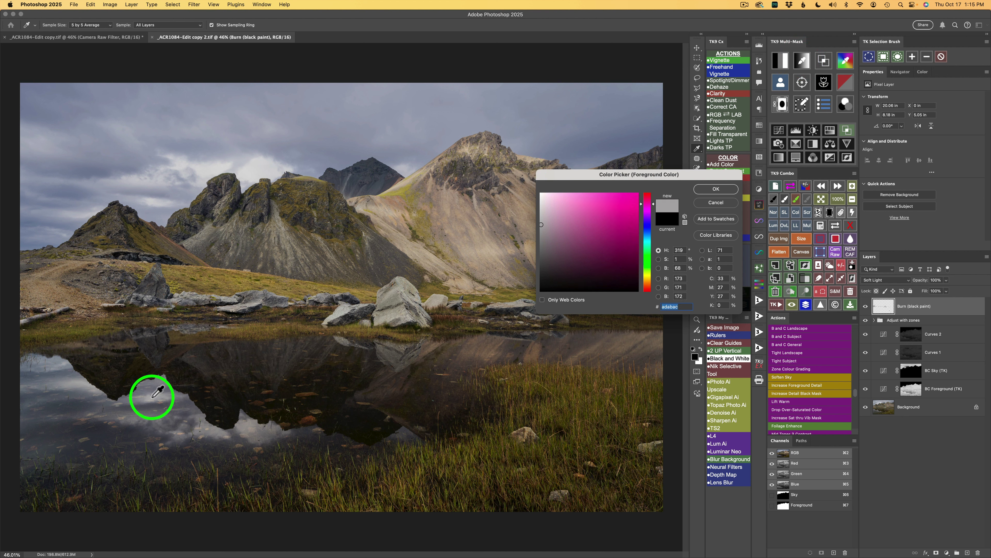
pyautogui.click(716, 190)
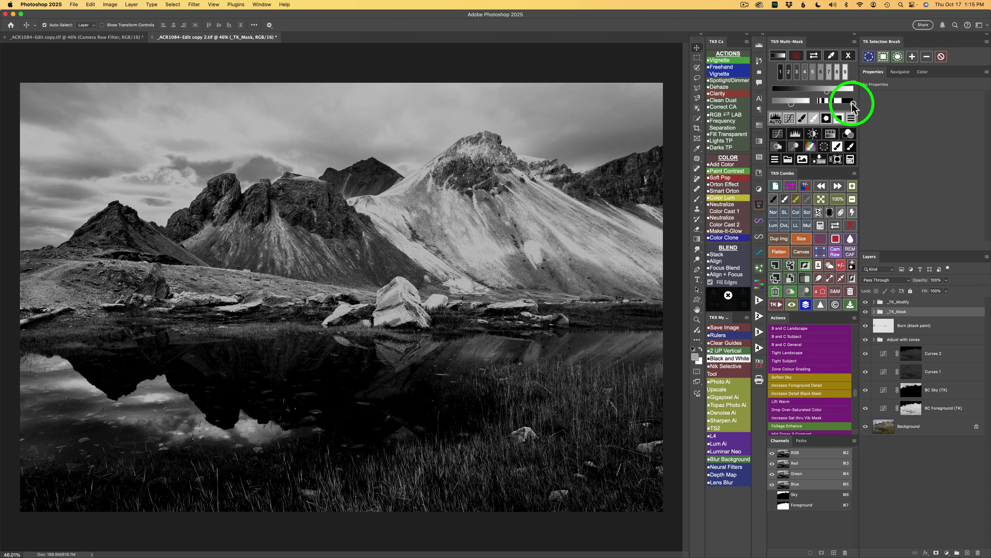
pyautogui.moveTo(853, 104); pyautogui.dragTo(840, 105)
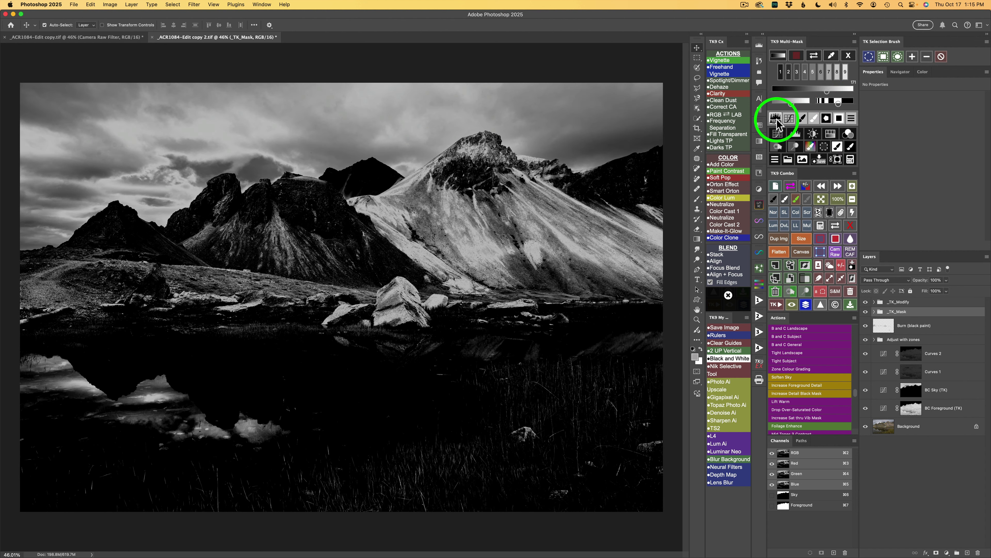
pyautogui.click(792, 104)
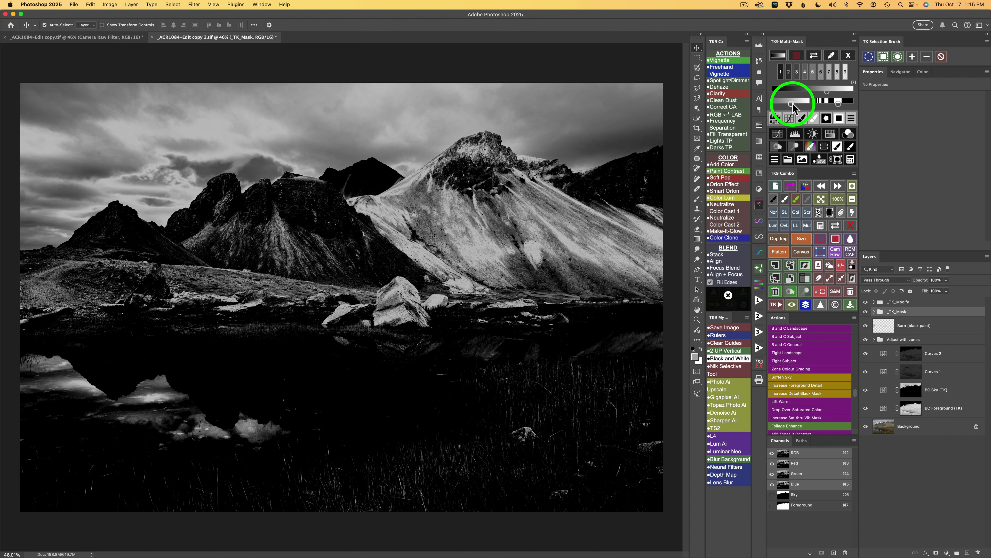
pyautogui.click(776, 120)
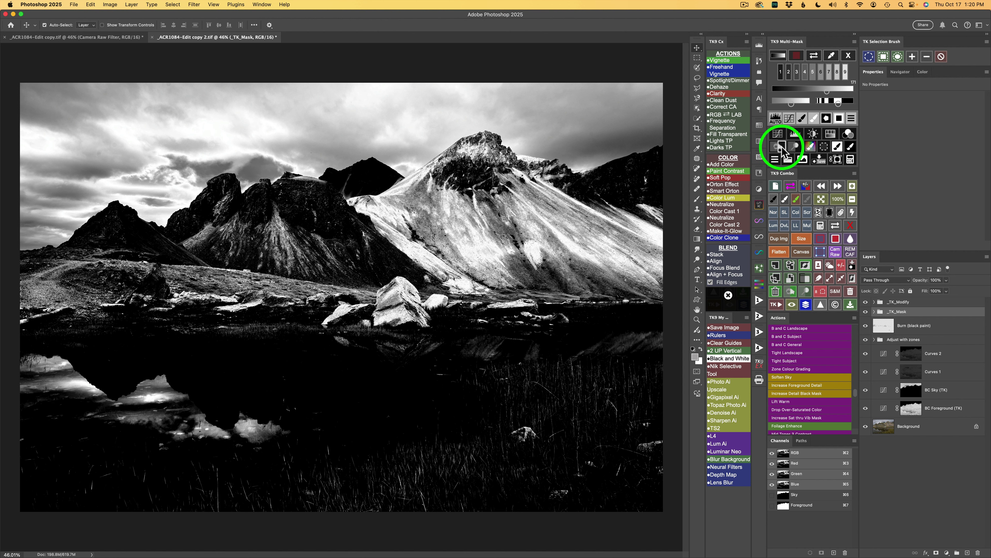
# Add a second burn layer with the mask as its selection and paint black over the cloud reflection in the water.
pyautogui.click(780, 146)
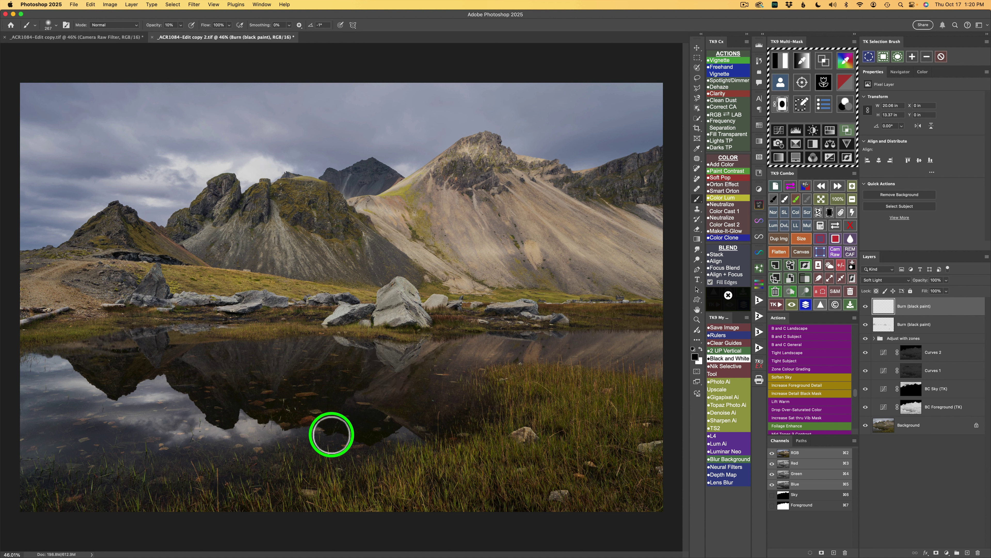
pyautogui.moveTo(243, 431); pyautogui.dragTo(276, 428)
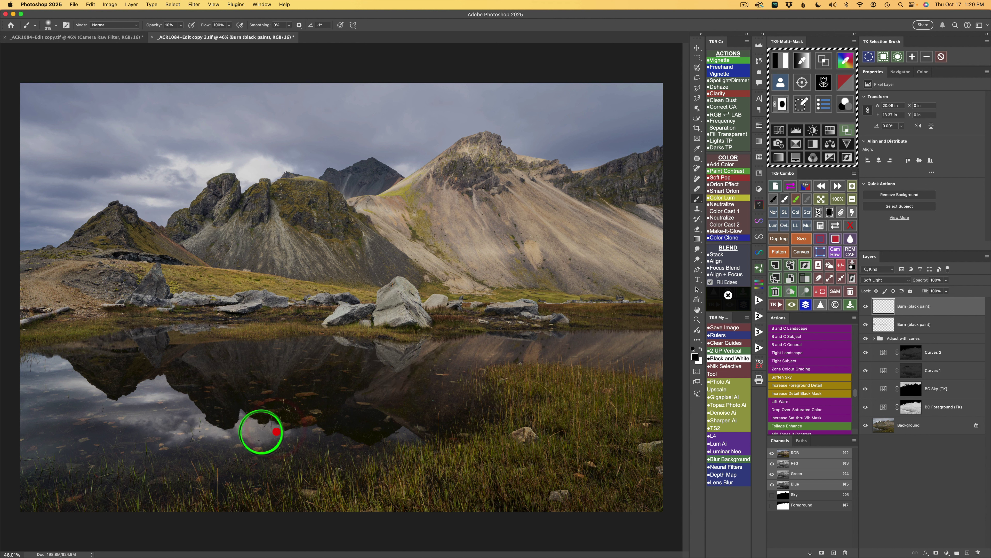
pyautogui.moveTo(188, 428)
pyautogui.mouseDown()
pyautogui.moveTo(243, 434)
pyautogui.moveTo(237, 427)
pyautogui.mouseUp()
pyautogui.moveTo(129, 401)
pyautogui.mouseDown()
pyautogui.moveTo(162, 400)
pyautogui.moveTo(177, 432)
pyautogui.moveTo(159, 434)
pyautogui.mouseUp()
pyautogui.click(145, 399)
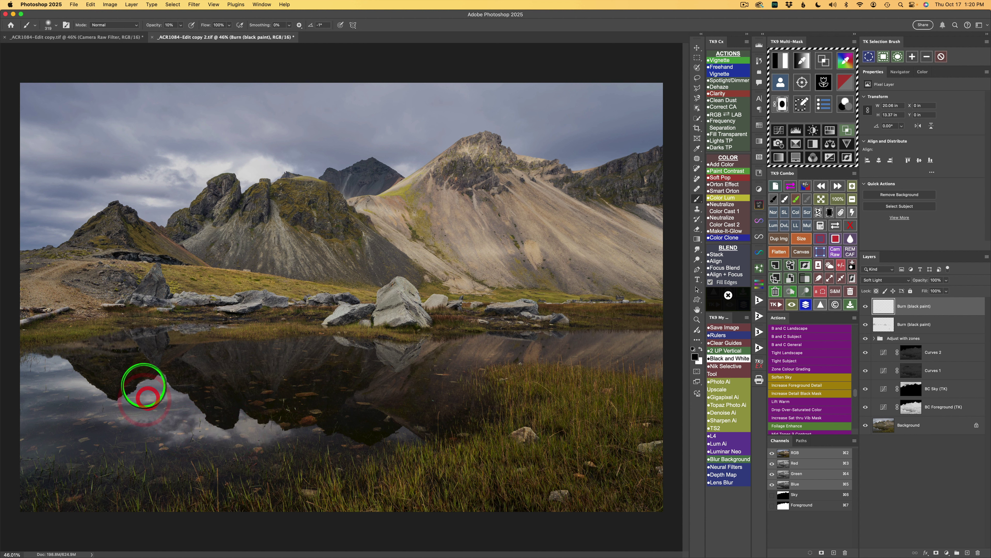
pyautogui.moveTo(59, 386)
pyautogui.mouseDown()
pyautogui.moveTo(22, 383)
pyautogui.moveTo(13, 360)
pyautogui.moveTo(50, 387)
pyautogui.moveTo(155, 395)
pyautogui.moveTo(126, 399)
pyautogui.moveTo(153, 397)
pyautogui.moveTo(148, 391)
pyautogui.moveTo(204, 428)
pyautogui.moveTo(175, 436)
pyautogui.moveTo(264, 433)
pyautogui.moveTo(231, 439)
pyautogui.moveTo(253, 419)
pyautogui.moveTo(266, 432)
pyautogui.moveTo(254, 453)
pyautogui.mouseUp()
pyautogui.click(80, 387)
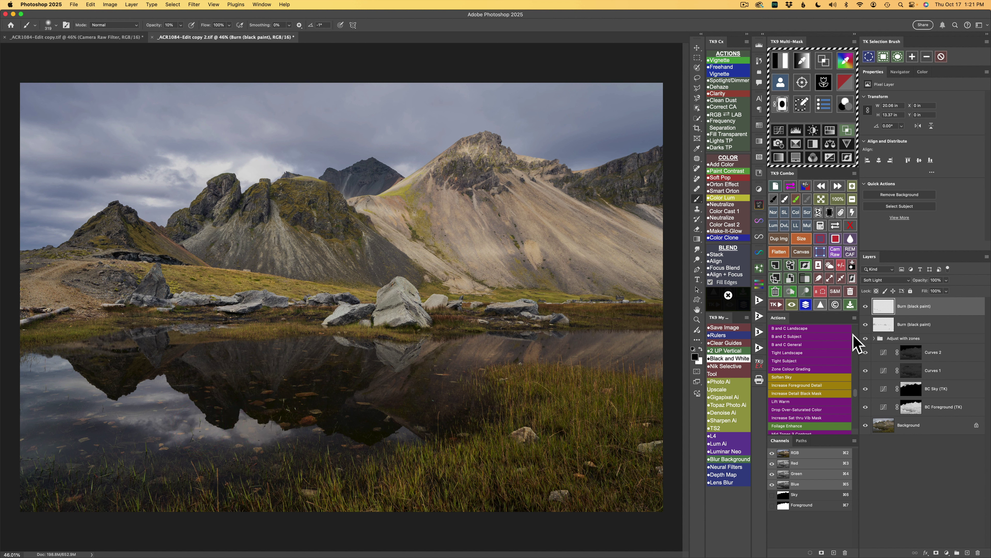
# Compare the image with and without the new burn layer, and try out its opacity setting.
pyautogui.click(865, 307)
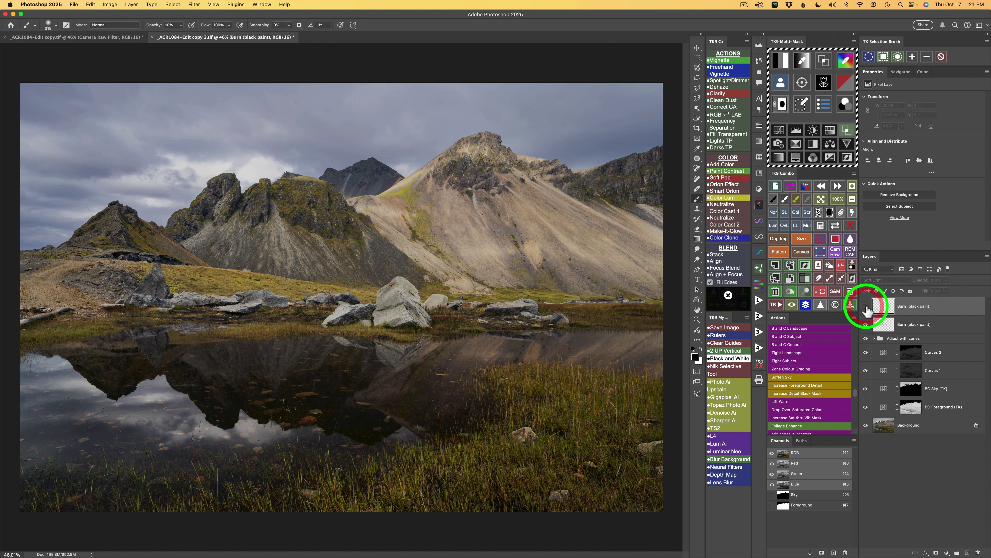
pyautogui.click(865, 307)
pyautogui.click(940, 293)
pyautogui.click(946, 280)
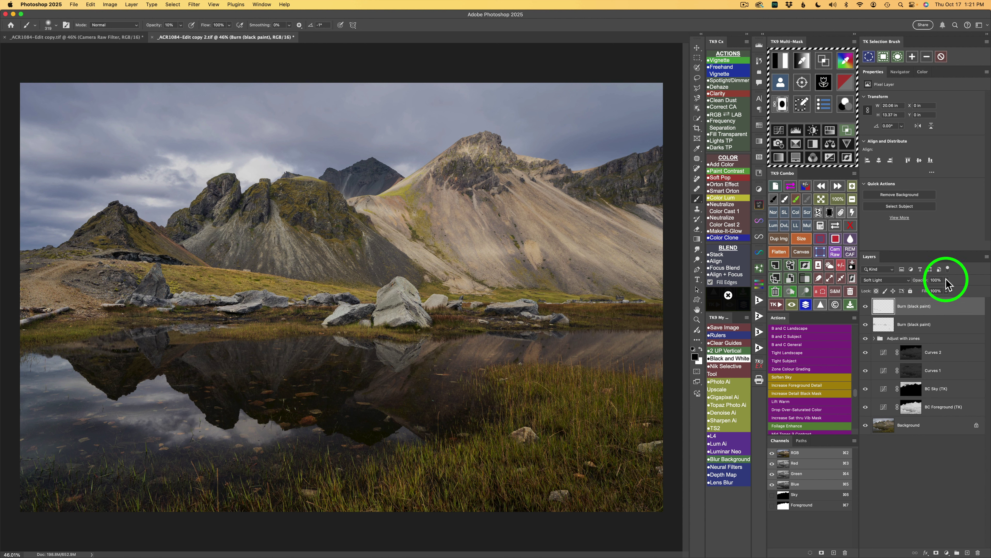
pyautogui.moveTo(947, 291)
pyautogui.mouseDown()
pyautogui.moveTo(929, 289)
pyautogui.moveTo(952, 290)
pyautogui.mouseUp()
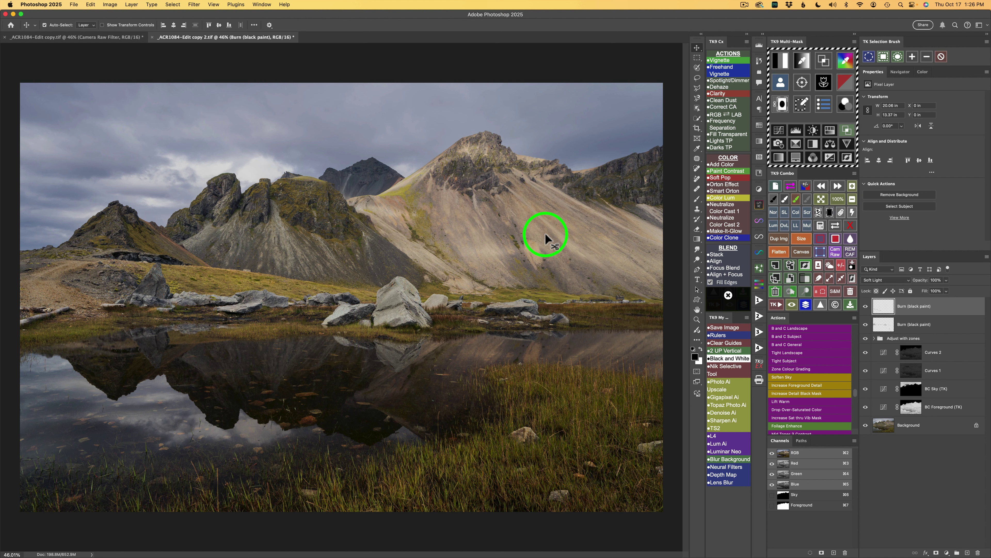
# Build a TK9 luminosity mask from a tone sampled on the large mountain's slope, narrow its tonal range, and auto-stretch its contrast.
pyautogui.click(803, 64)
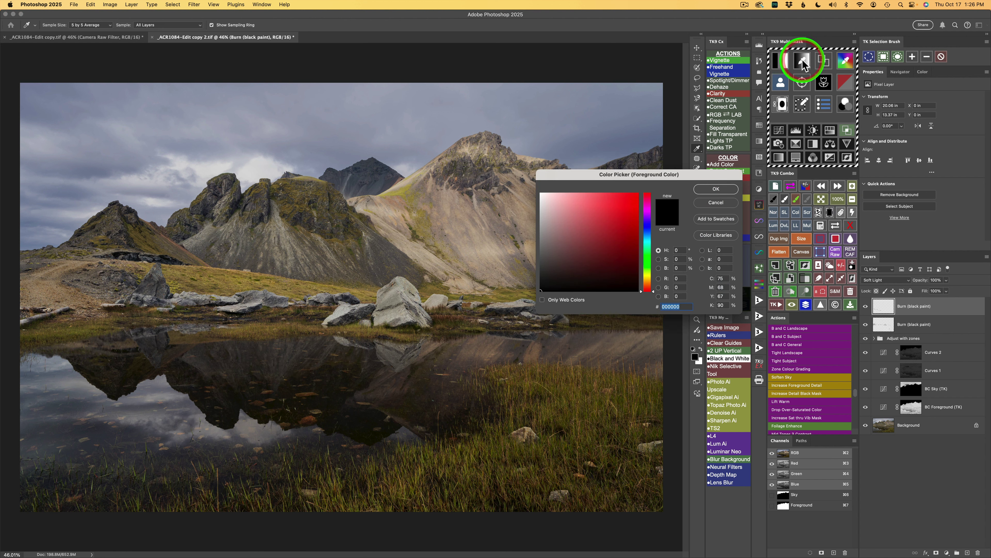
pyautogui.moveTo(572, 176); pyautogui.dragTo(579, 172)
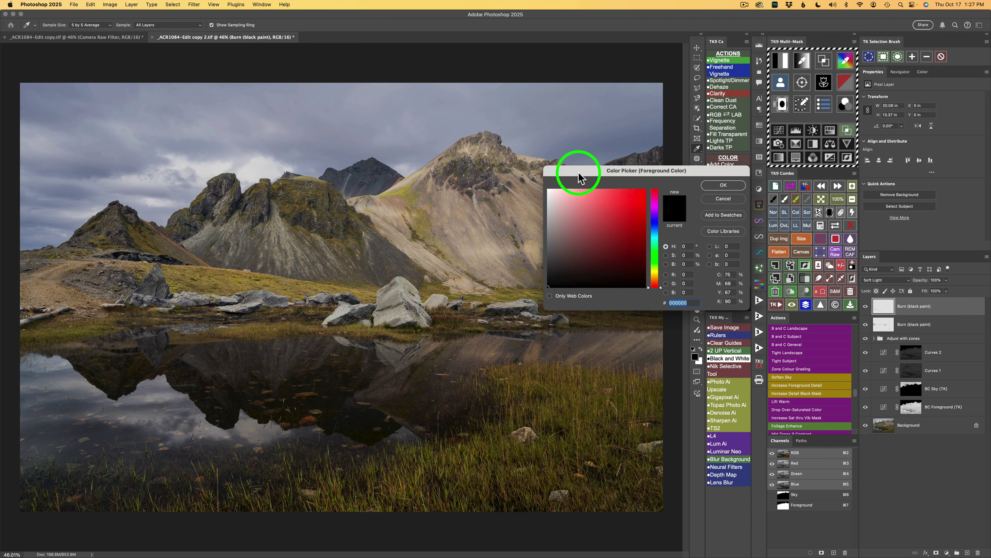
pyautogui.click(512, 229)
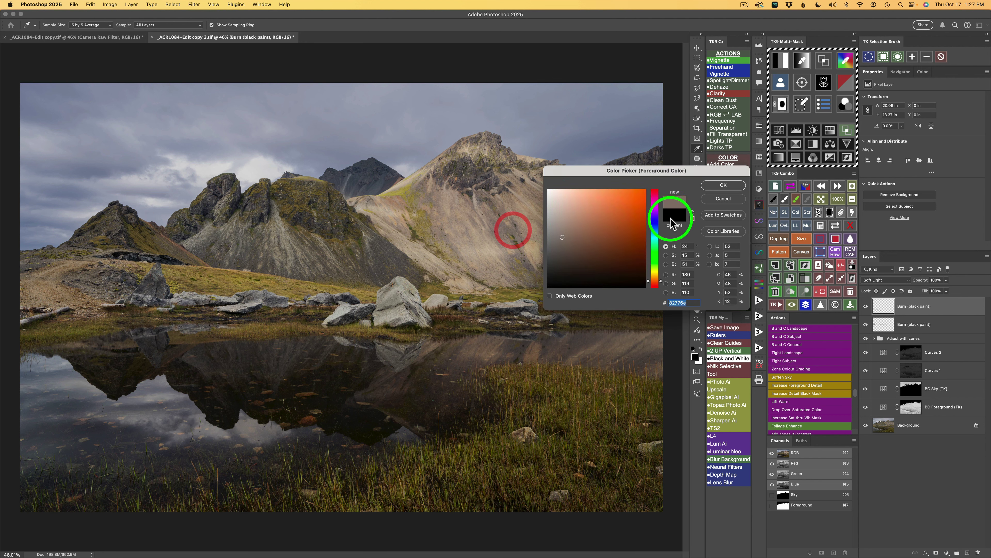
pyautogui.click(720, 186)
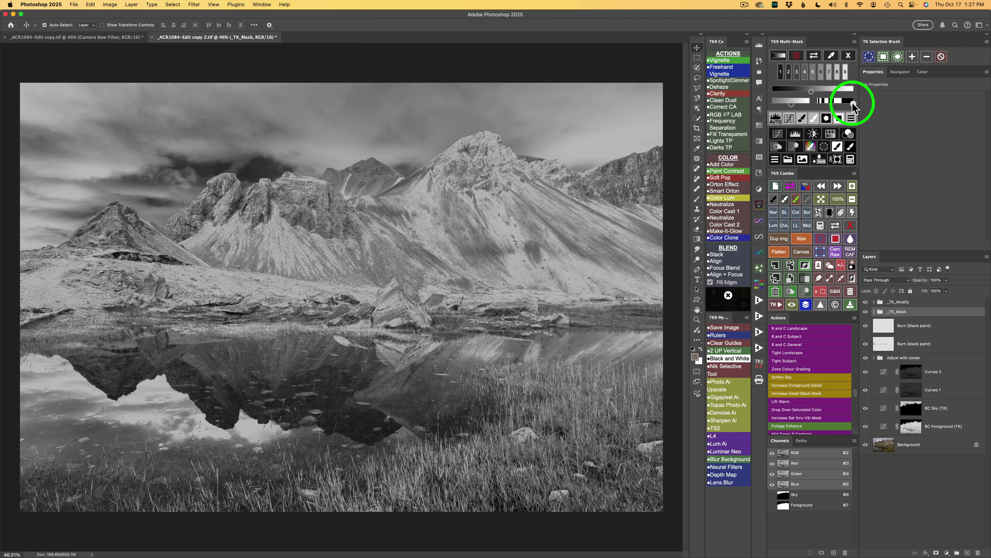
pyautogui.moveTo(853, 104); pyautogui.dragTo(832, 104)
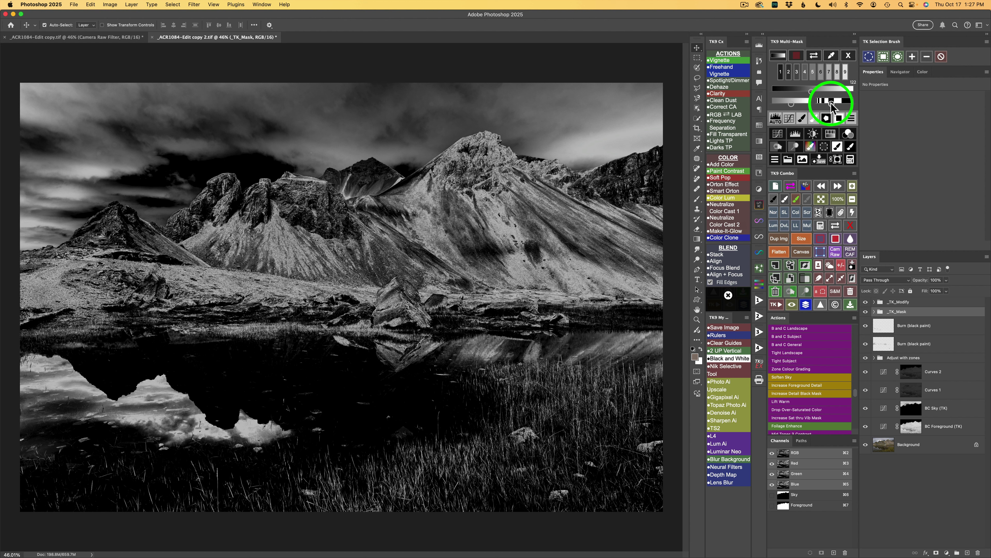
pyautogui.click(776, 119)
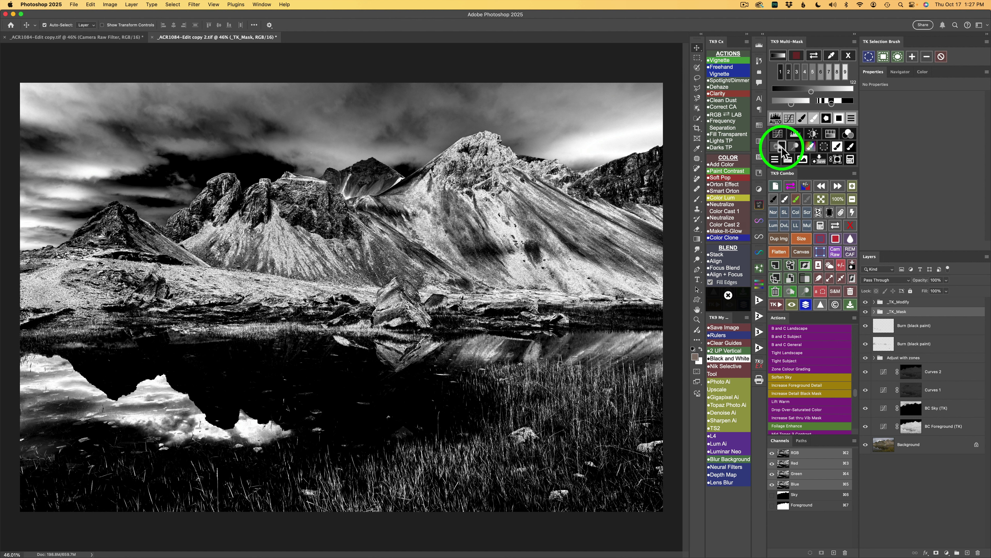
# Add a third burn layer through the TK9 mask and paint black over the large mountain's slope at 10% brush opacity.
pyautogui.click(781, 148)
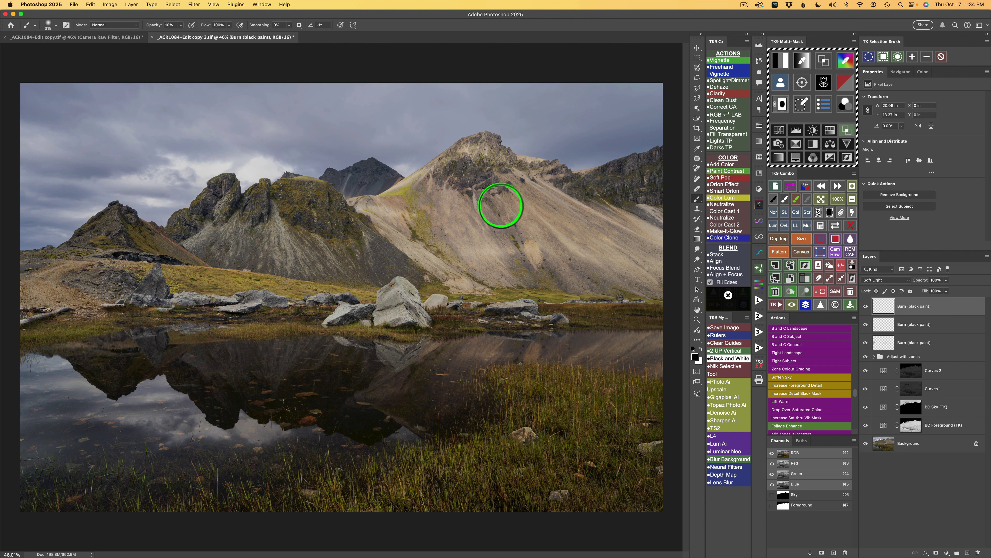
pyautogui.moveTo(498, 204)
pyautogui.mouseDown()
pyautogui.moveTo(482, 199)
pyautogui.moveTo(495, 228)
pyautogui.moveTo(514, 229)
pyautogui.moveTo(495, 242)
pyautogui.mouseUp()
pyautogui.moveTo(502, 247)
pyautogui.mouseDown()
pyautogui.moveTo(517, 270)
pyautogui.moveTo(506, 254)
pyautogui.moveTo(519, 266)
pyautogui.moveTo(511, 256)
pyautogui.moveTo(523, 258)
pyautogui.moveTo(510, 230)
pyautogui.moveTo(572, 289)
pyautogui.moveTo(571, 268)
pyautogui.moveTo(598, 291)
pyautogui.moveTo(573, 260)
pyautogui.moveTo(601, 280)
pyautogui.moveTo(589, 274)
pyautogui.moveTo(659, 293)
pyautogui.moveTo(422, 188)
pyautogui.mouseUp()
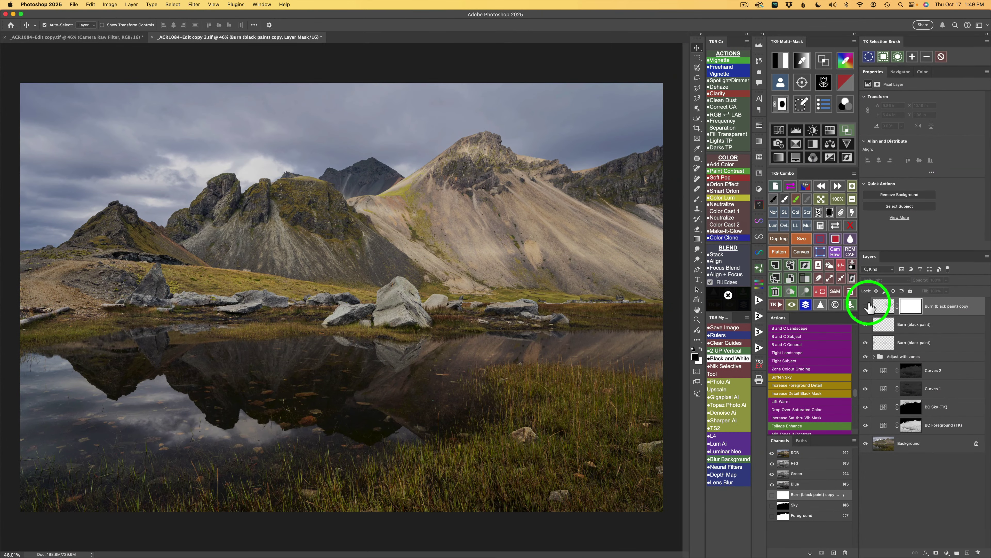
# Subtract the Sky mask from the layer mask of the "Burn (black paint) copy" layer and compare the image with and without that layer.
pyautogui.click(866, 306)
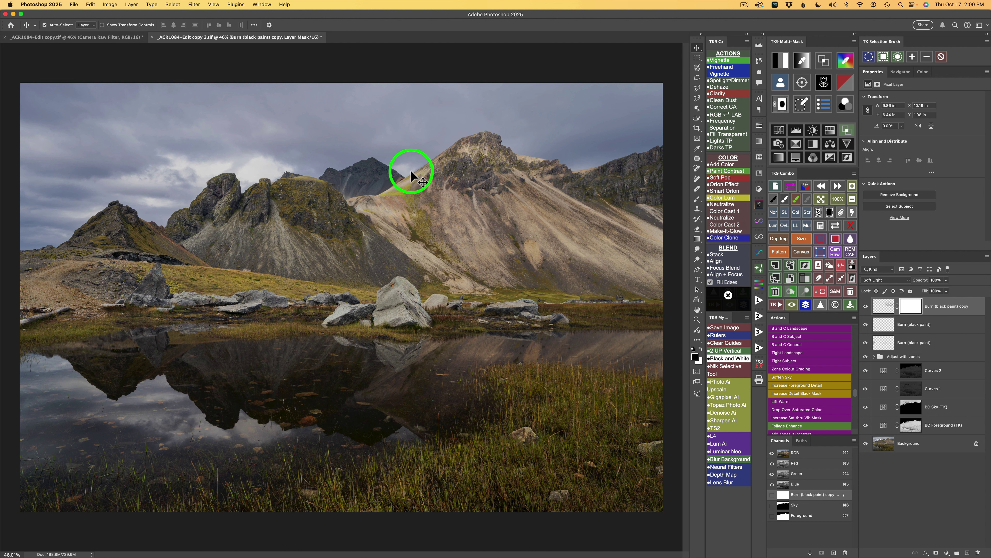
pyautogui.click(821, 226)
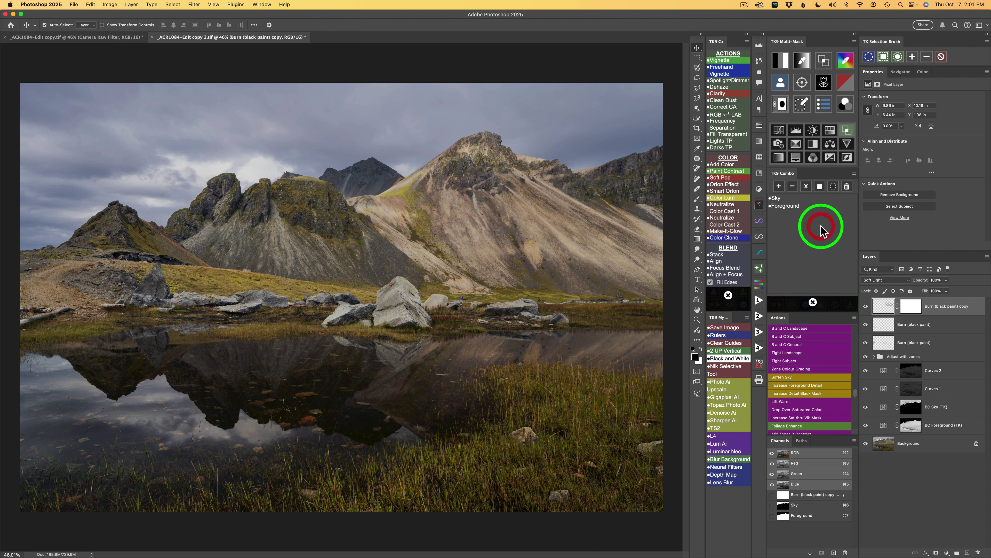
pyautogui.click(792, 186)
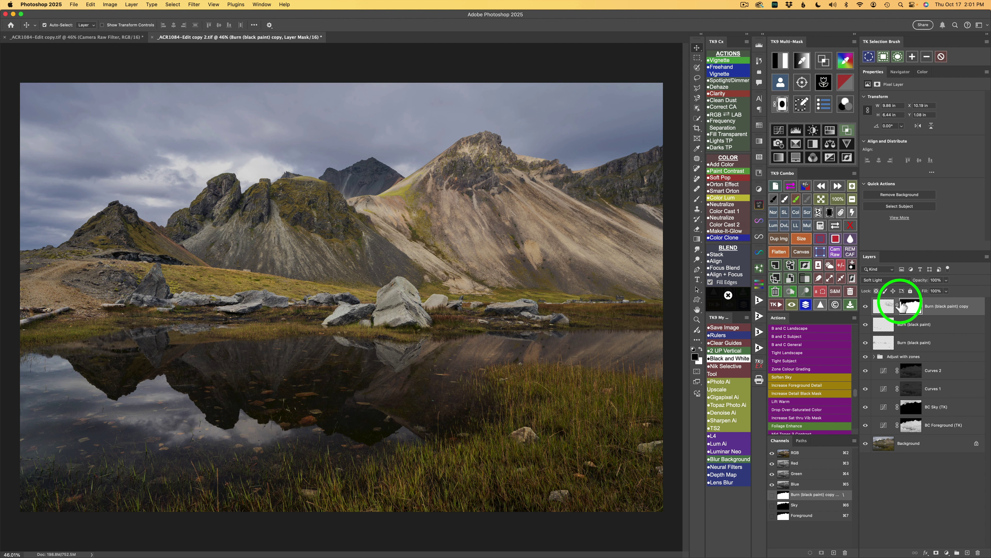
pyautogui.click(866, 306)
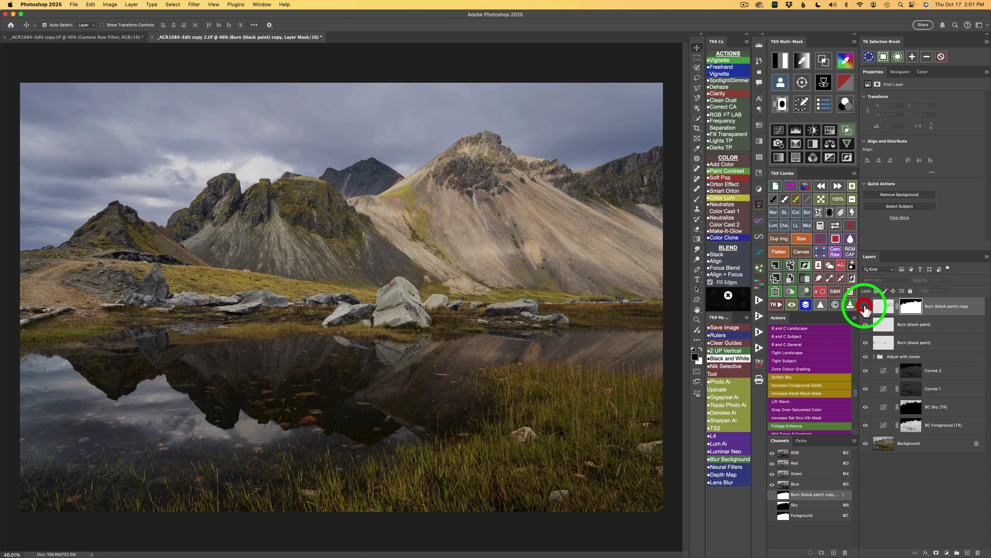
pyautogui.click(865, 306)
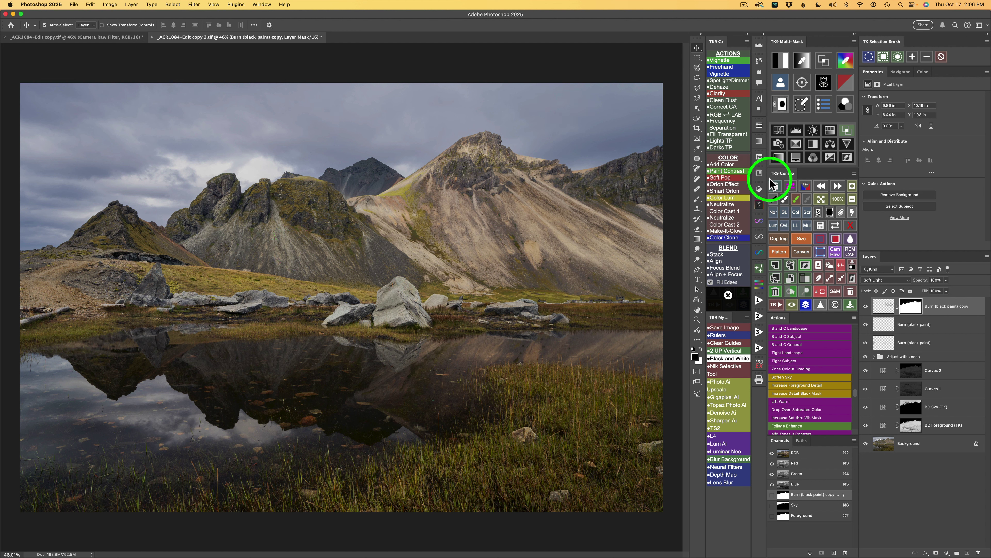
# Add an Overlay dodge layer for white paint and restrict it with TK9 Blend If to the Lights 1 tones.
pyautogui.click(806, 292)
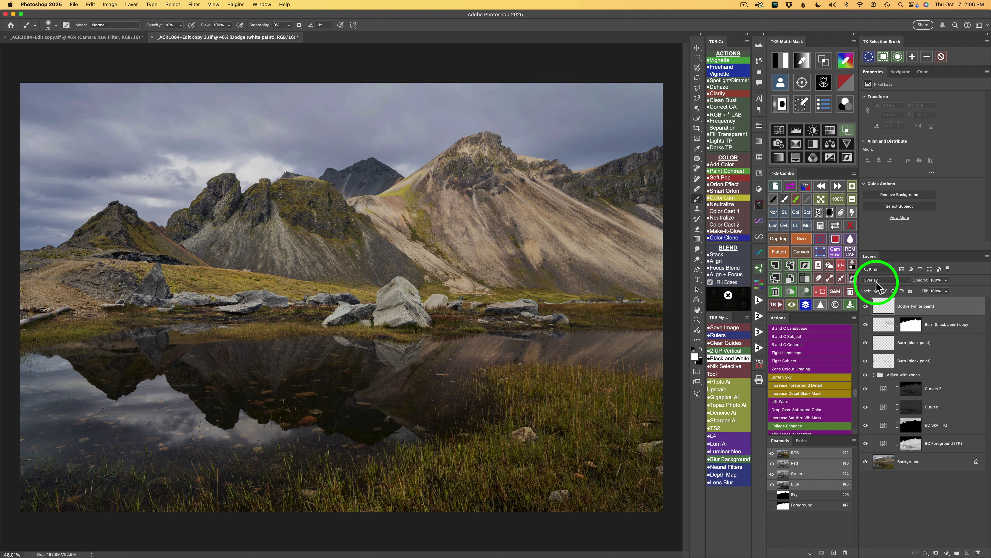
pyautogui.click(847, 132)
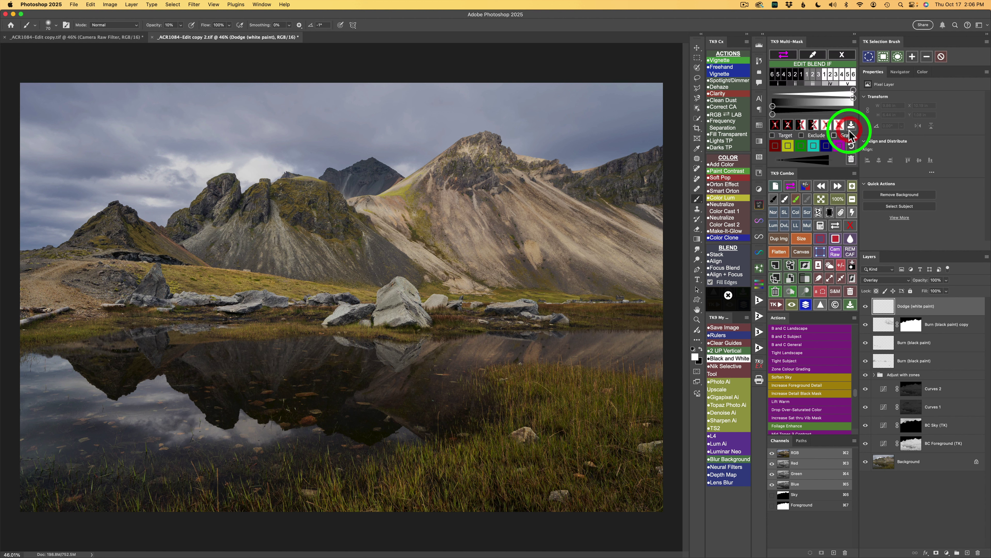
pyautogui.click(825, 74)
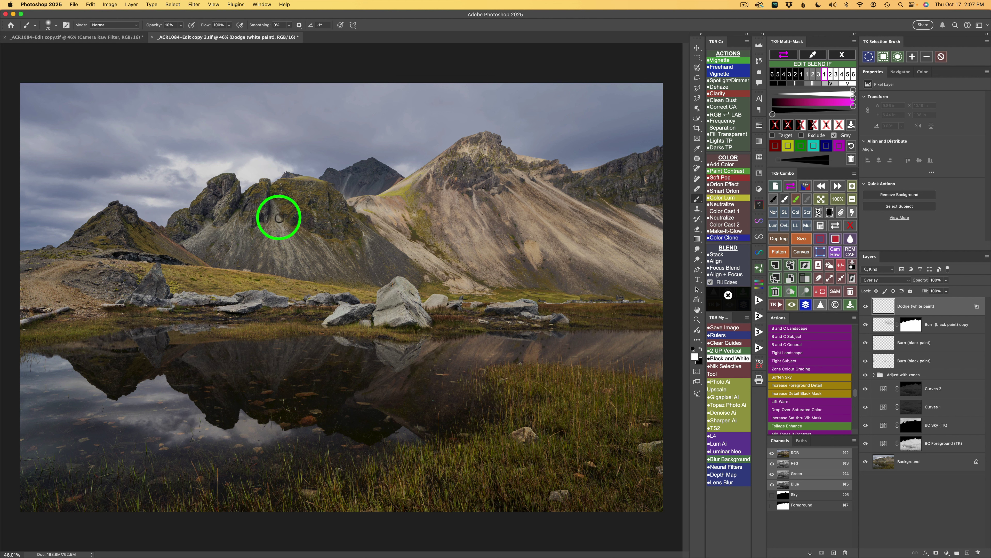
# Paint white on the dodge layer over the two mountains left of the large one, and set the layer's opacity to 80%.
pyautogui.moveTo(286, 238)
pyautogui.mouseDown()
pyautogui.moveTo(277, 215)
pyautogui.moveTo(286, 252)
pyautogui.moveTo(275, 224)
pyautogui.moveTo(267, 230)
pyautogui.moveTo(288, 271)
pyautogui.moveTo(289, 241)
pyautogui.moveTo(312, 260)
pyautogui.moveTo(297, 253)
pyautogui.moveTo(309, 271)
pyautogui.moveTo(303, 246)
pyautogui.moveTo(319, 260)
pyautogui.moveTo(316, 235)
pyautogui.moveTo(345, 277)
pyautogui.moveTo(272, 254)
pyautogui.moveTo(261, 268)
pyautogui.moveTo(267, 226)
pyautogui.moveTo(231, 257)
pyautogui.moveTo(243, 225)
pyautogui.moveTo(221, 230)
pyautogui.mouseUp()
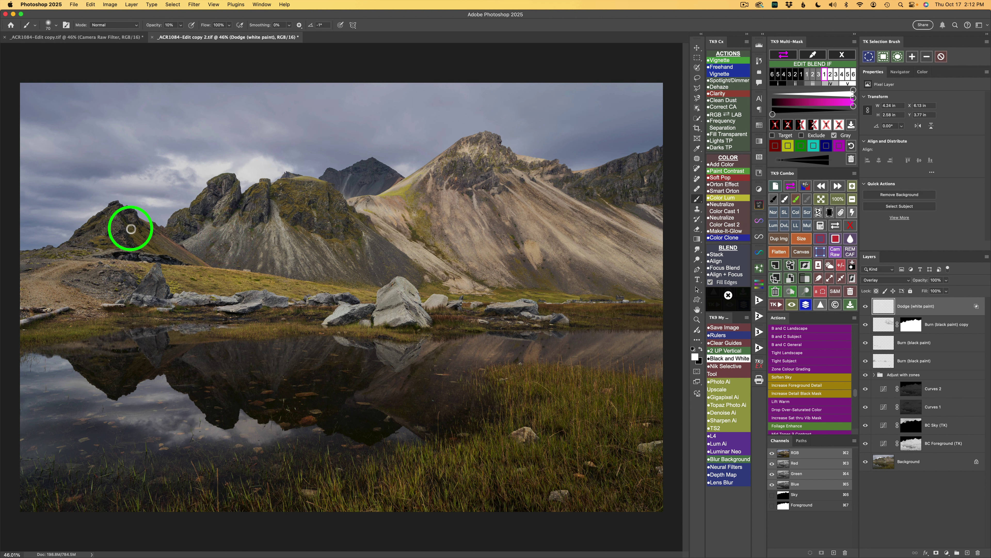
pyautogui.moveTo(131, 226)
pyautogui.mouseDown()
pyautogui.moveTo(158, 254)
pyautogui.moveTo(134, 249)
pyautogui.mouseUp()
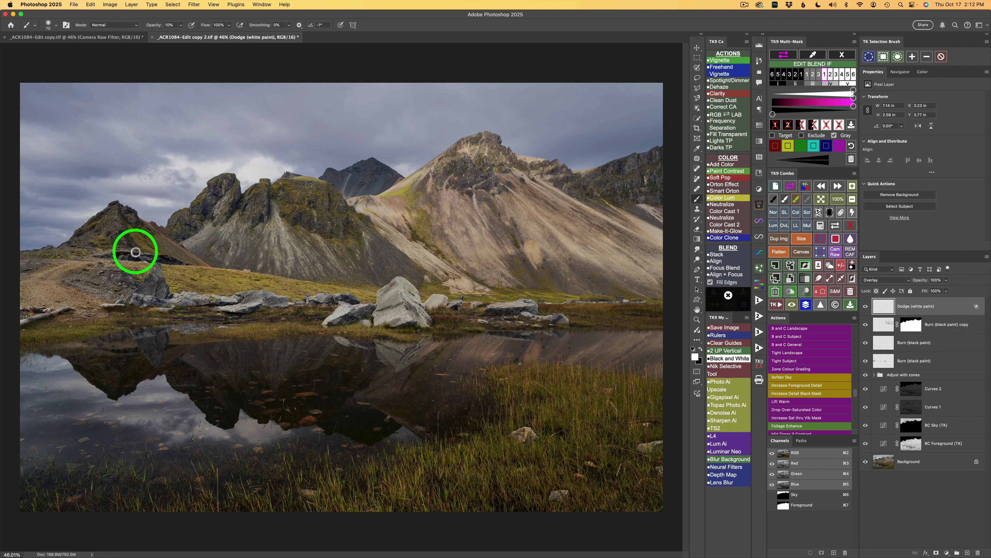
pyautogui.click(866, 306)
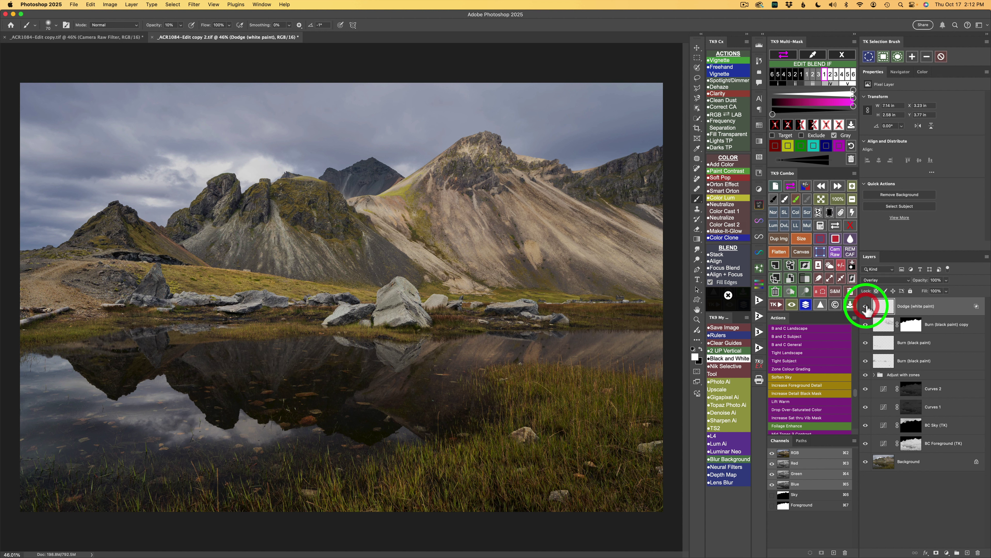
pyautogui.click(946, 280)
pyautogui.moveTo(946, 290); pyautogui.dragTo(943, 292)
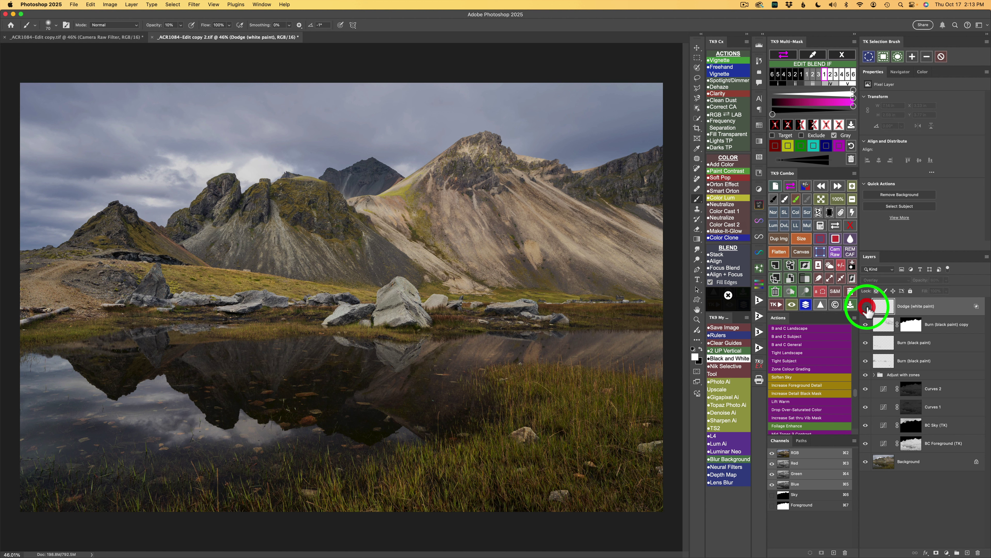
pyautogui.click(866, 307)
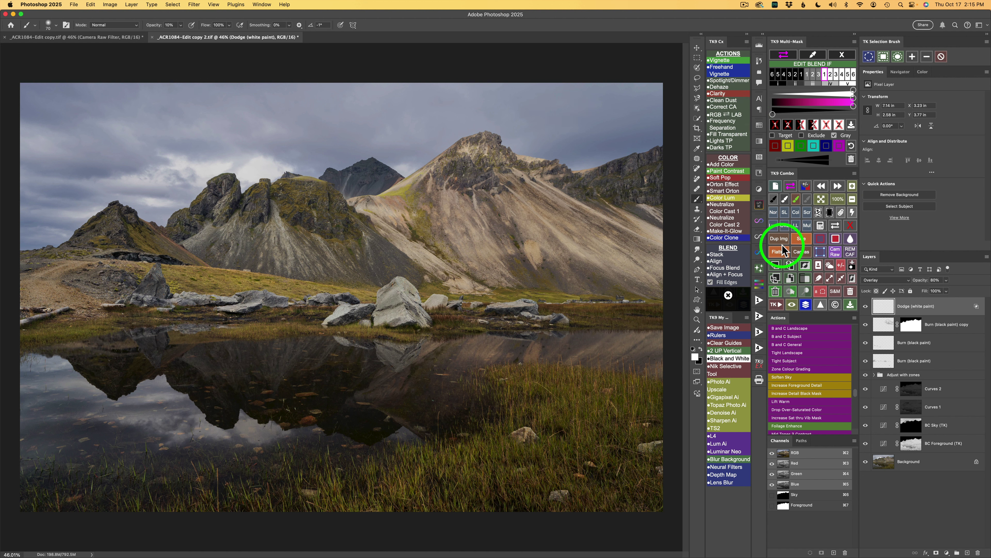
# Add a TK9 vignette with a 544.8-pixel Gaussian blur and apply Blend If preset 1 to the vignette layer.
pyautogui.click(725, 62)
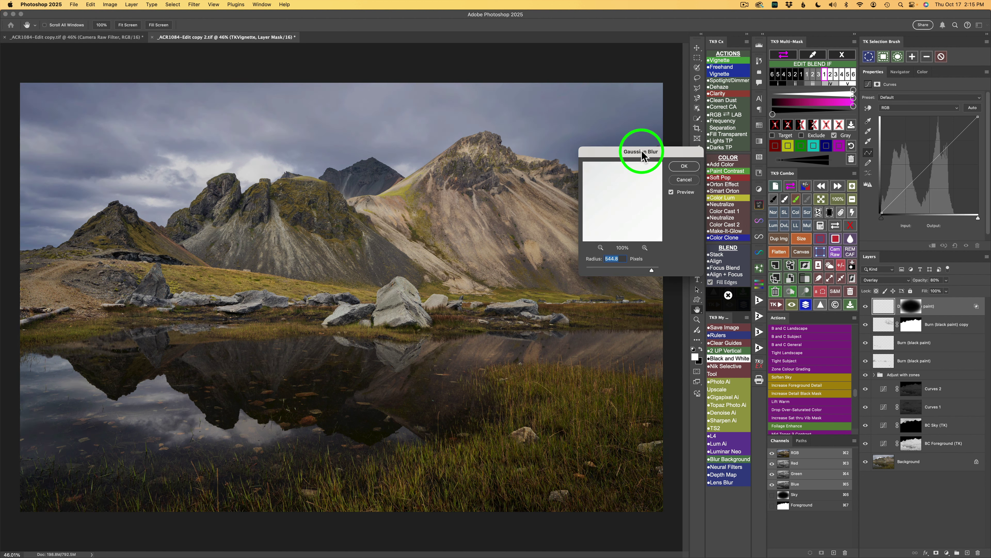
pyautogui.click(686, 167)
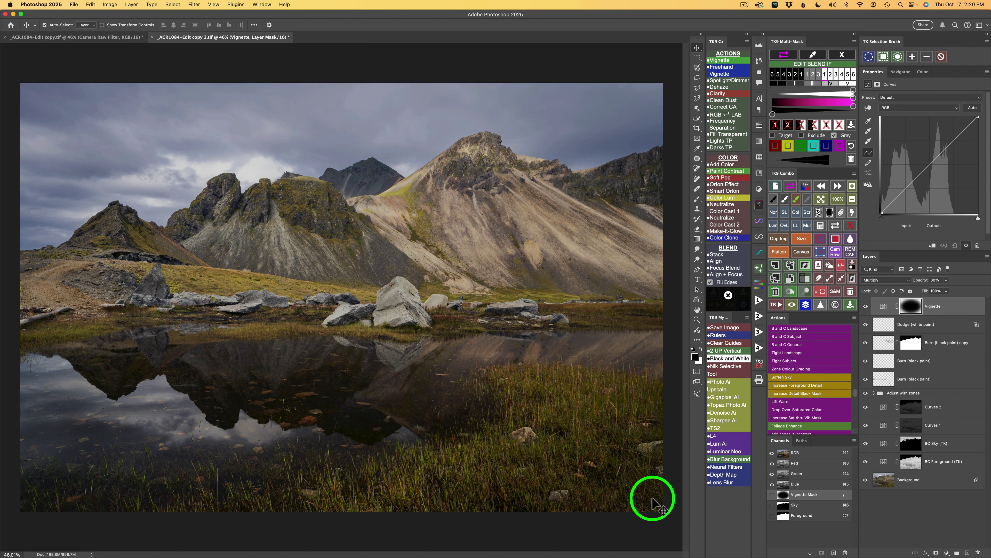
pyautogui.click(843, 56)
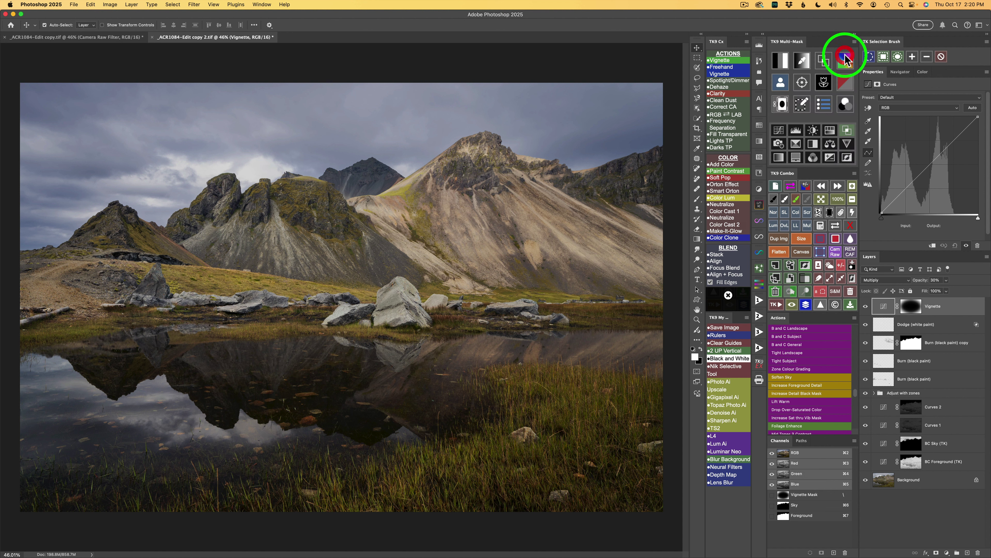
pyautogui.click(848, 132)
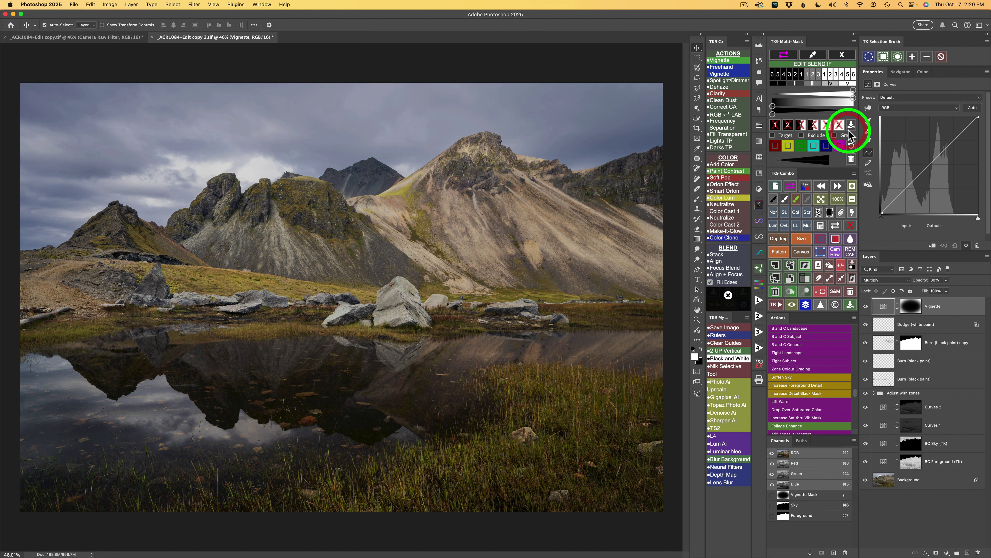
pyautogui.click(776, 126)
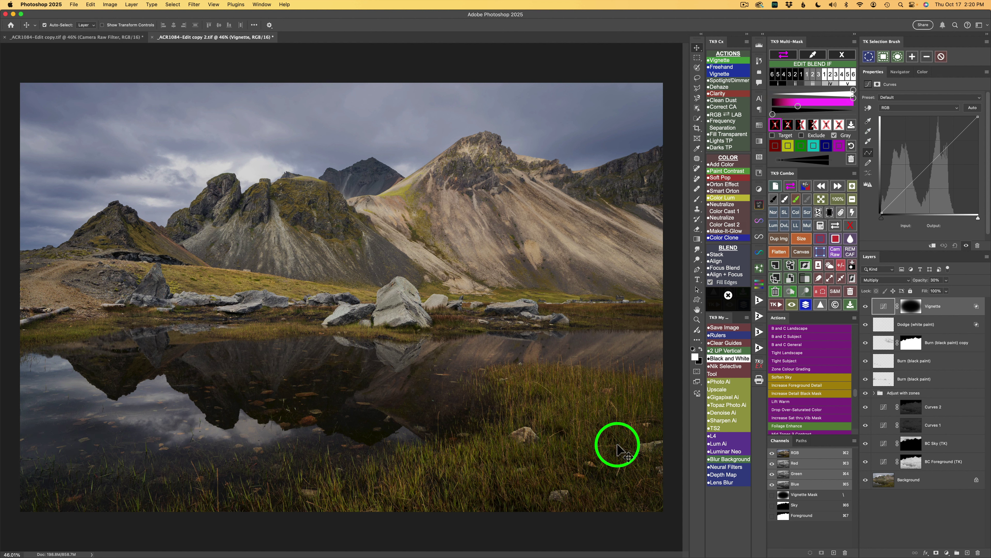
# Compare the image with and without the vignette layer and exit the Blend If controls.
pyautogui.click(866, 307)
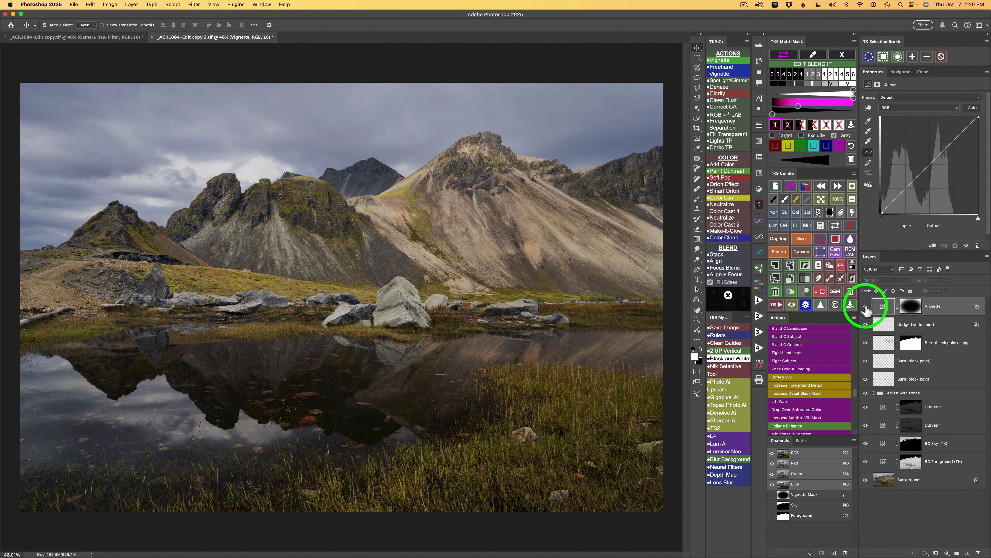
pyautogui.click(866, 307)
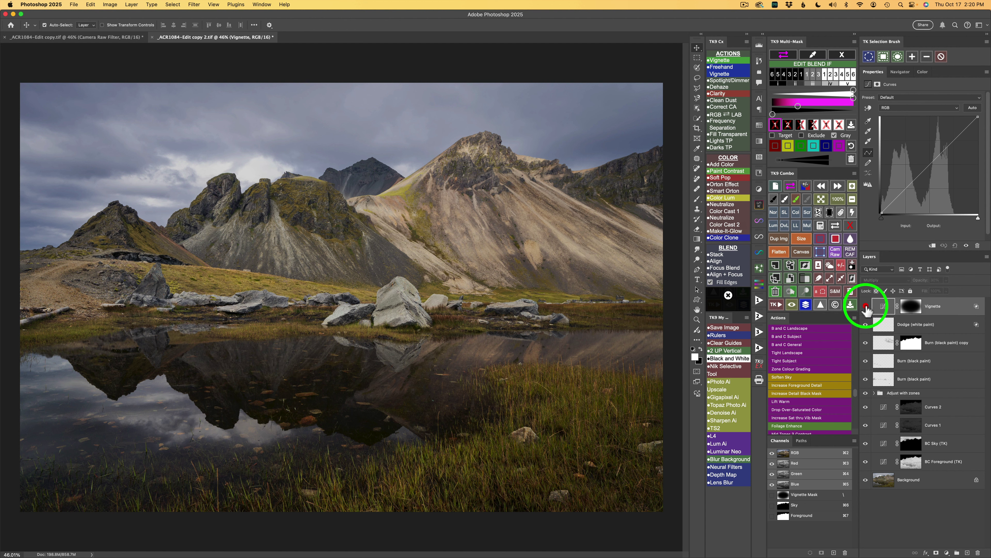
pyautogui.click(865, 311)
pyautogui.click(866, 310)
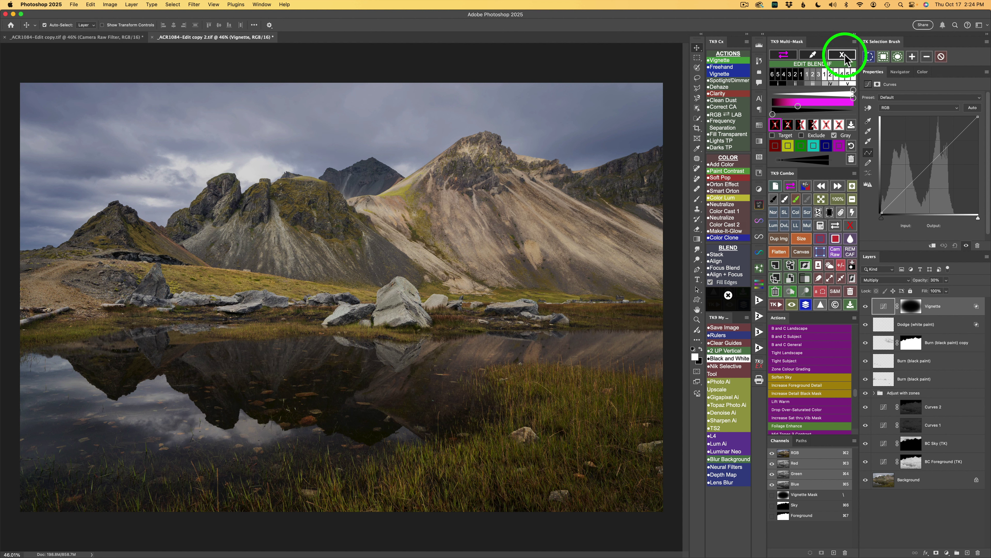
pyautogui.click(843, 56)
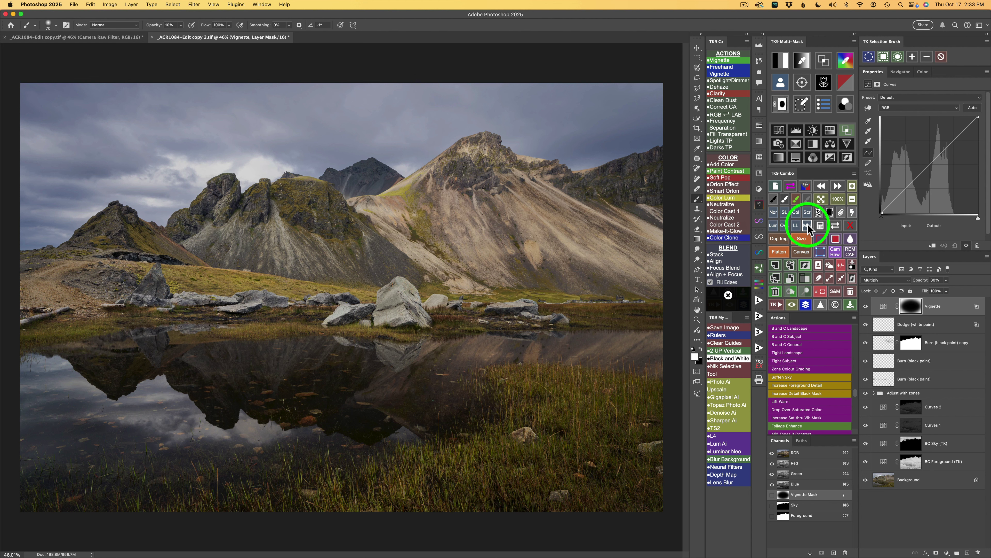
# Add a black-masked Multiply brush layer, then try painting white over the large mountain's slope and undo the paint.
pyautogui.click(807, 225)
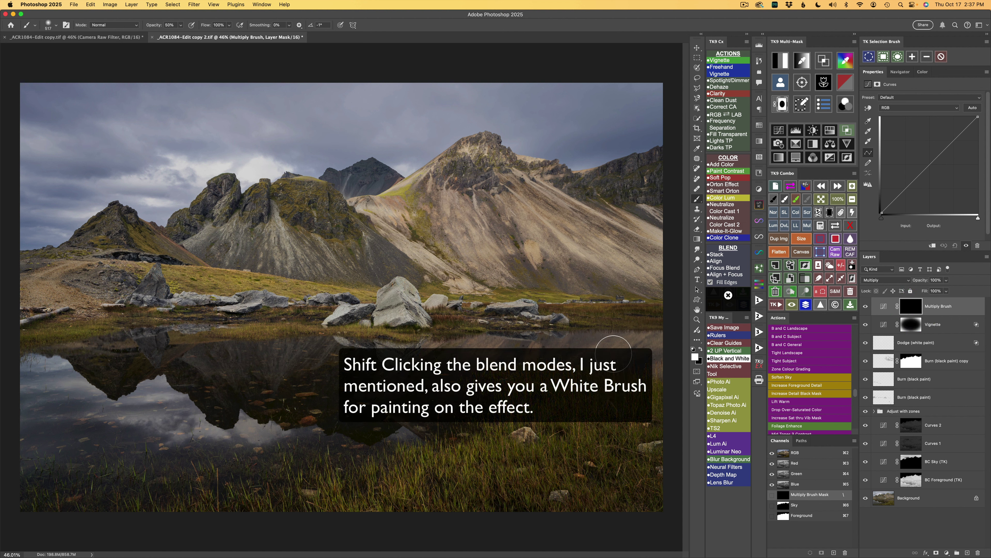
pyautogui.moveTo(505, 236)
pyautogui.mouseDown()
pyautogui.moveTo(620, 247)
pyautogui.moveTo(657, 269)
pyautogui.moveTo(526, 258)
pyautogui.moveTo(498, 264)
pyautogui.moveTo(628, 282)
pyautogui.moveTo(469, 274)
pyautogui.moveTo(619, 281)
pyautogui.moveTo(482, 227)
pyautogui.moveTo(612, 252)
pyautogui.moveTo(536, 209)
pyautogui.moveTo(639, 260)
pyautogui.mouseUp()
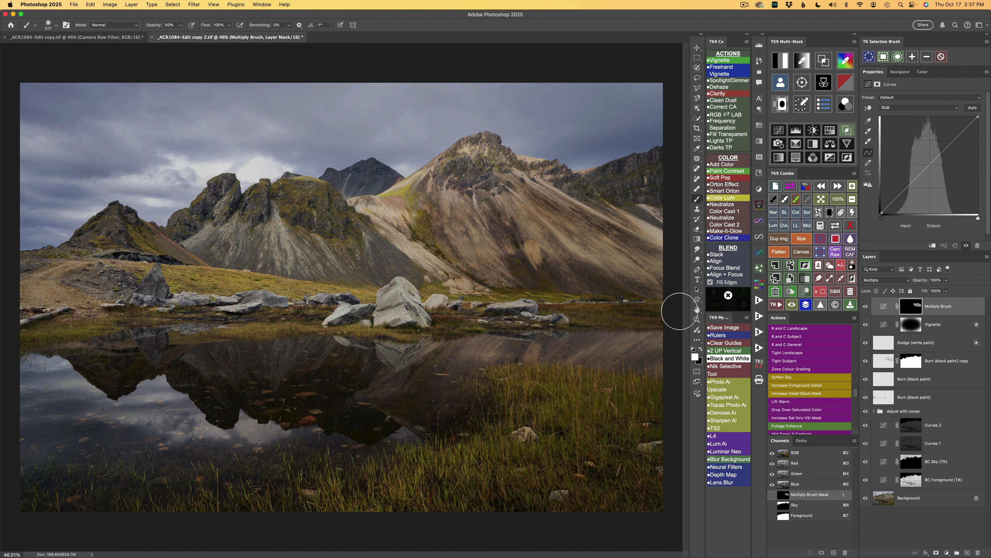
pyautogui.click(821, 187)
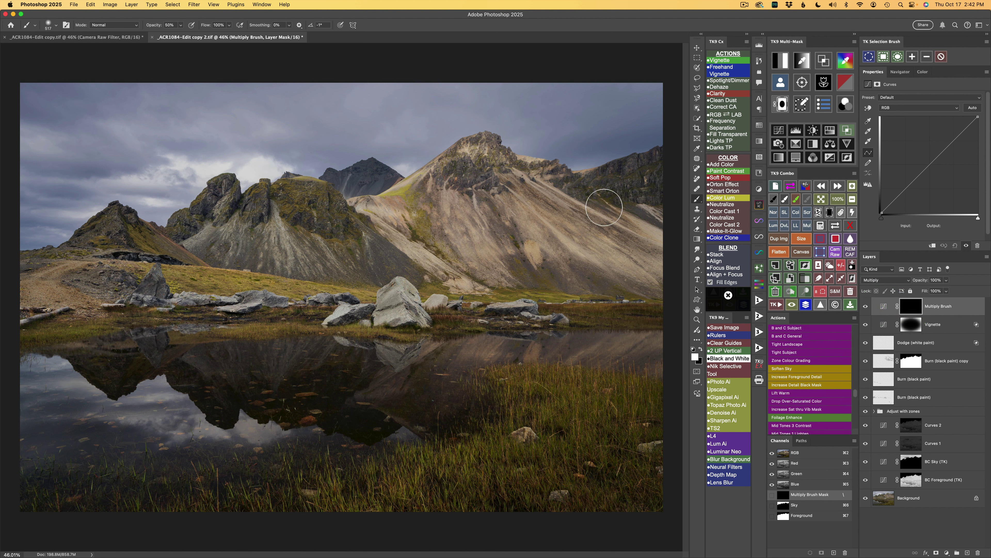
# Set up the Gradient tool in Gradient mode with a linear black-and-white gradient from the Basics presets and Reverse enabled.
pyautogui.click(698, 239)
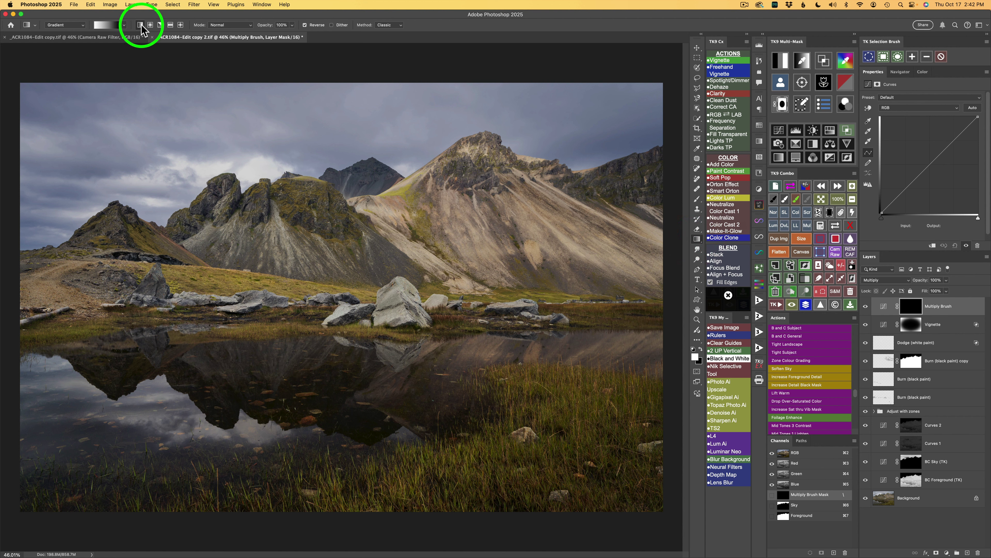
pyautogui.click(305, 25)
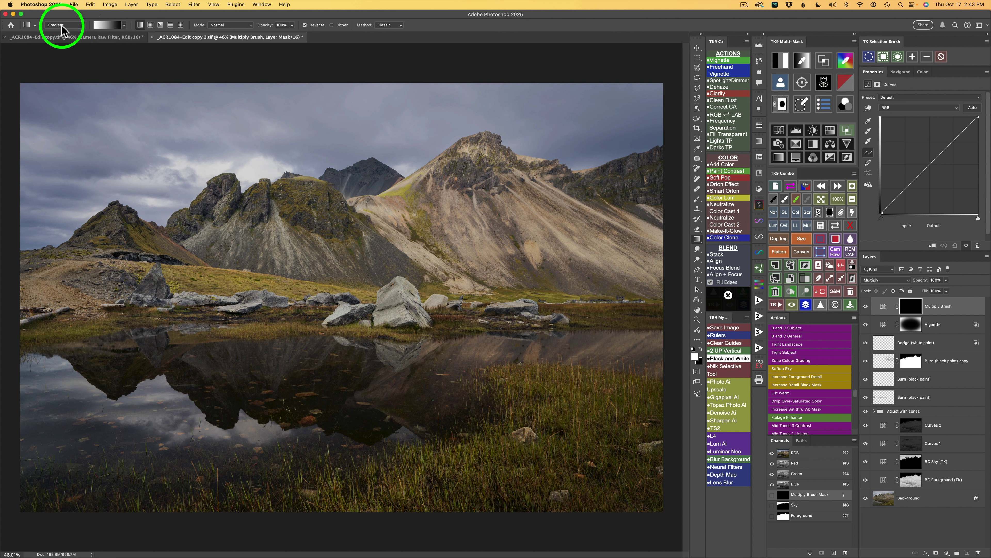
pyautogui.click(82, 25)
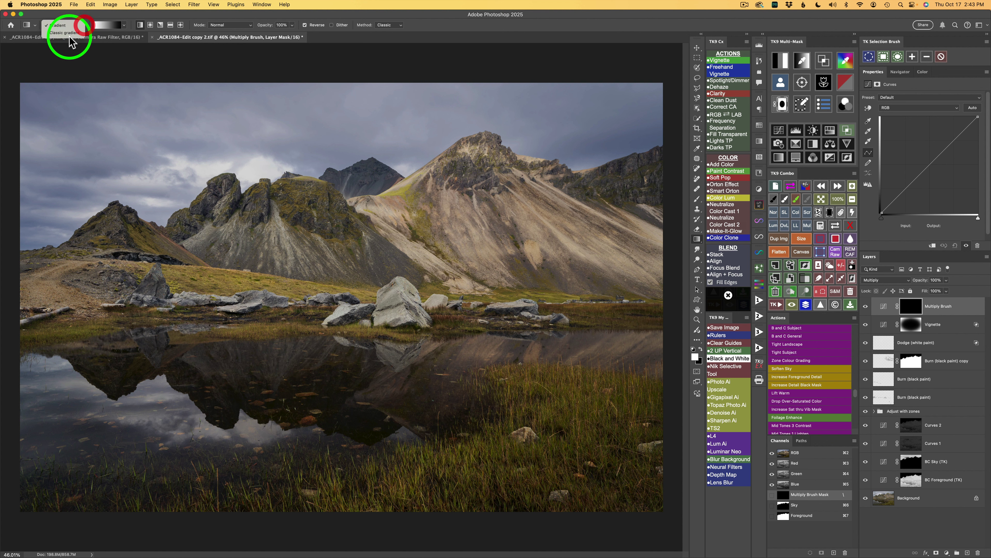
pyautogui.click(85, 25)
pyautogui.click(124, 25)
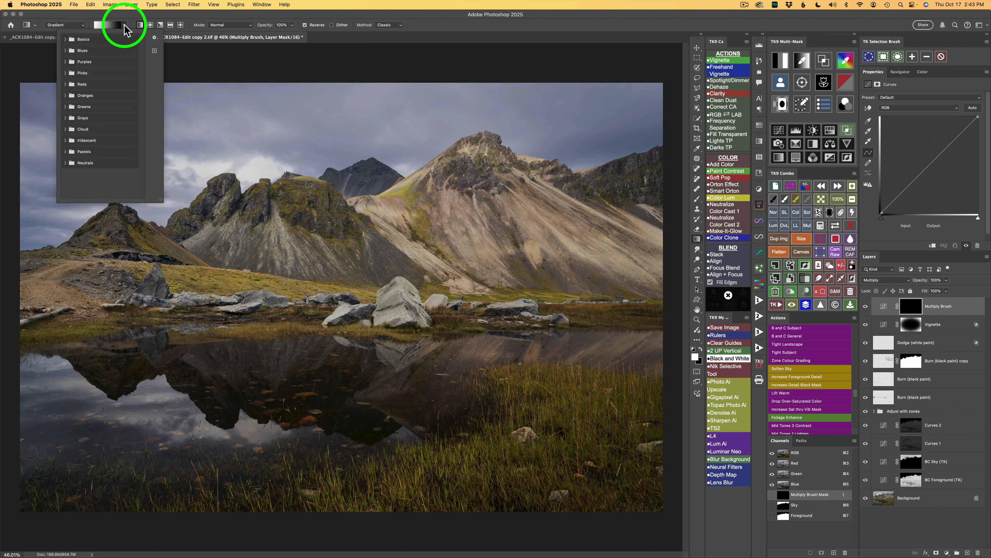
pyautogui.click(66, 39)
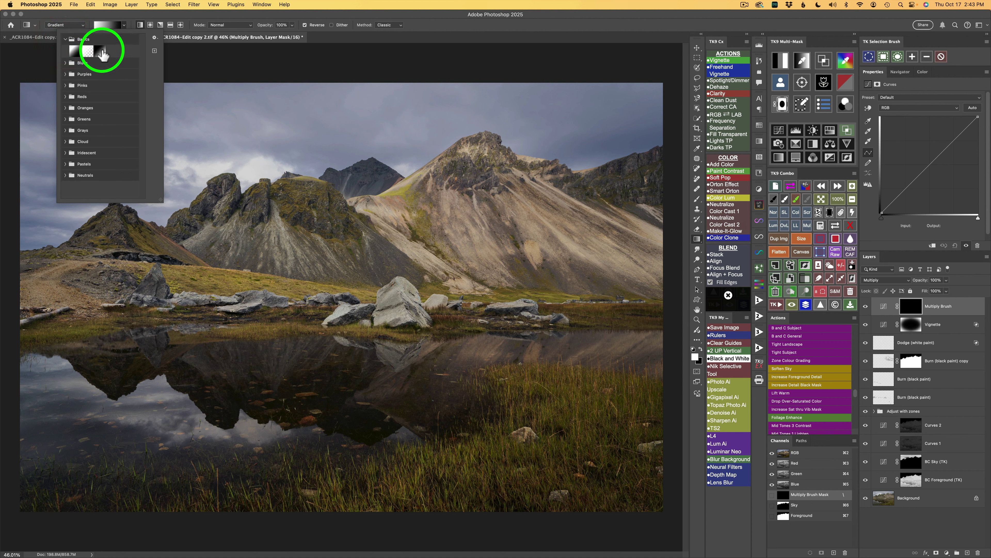
pyautogui.click(423, 22)
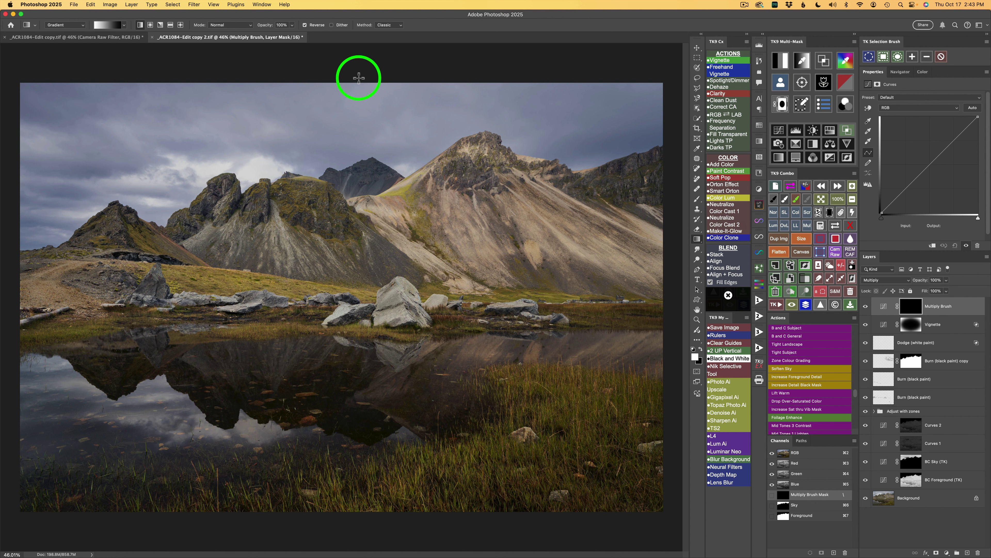
# Draw a vertical gradient on the Multiply brush layer's mask from the photo's upper edge down to just above the distant peak.
pyautogui.moveTo(359, 79); pyautogui.dragTo(364, 147)
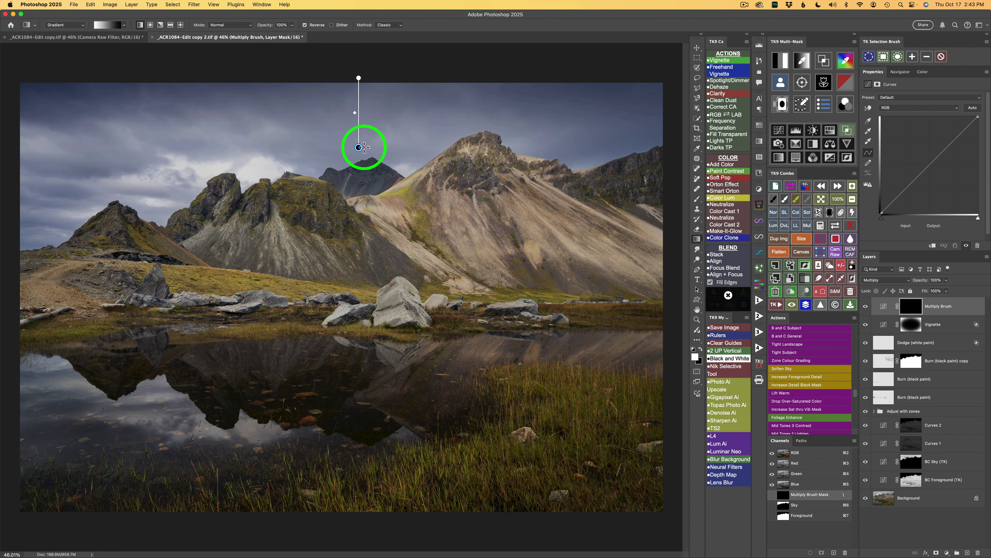
pyautogui.click(358, 147)
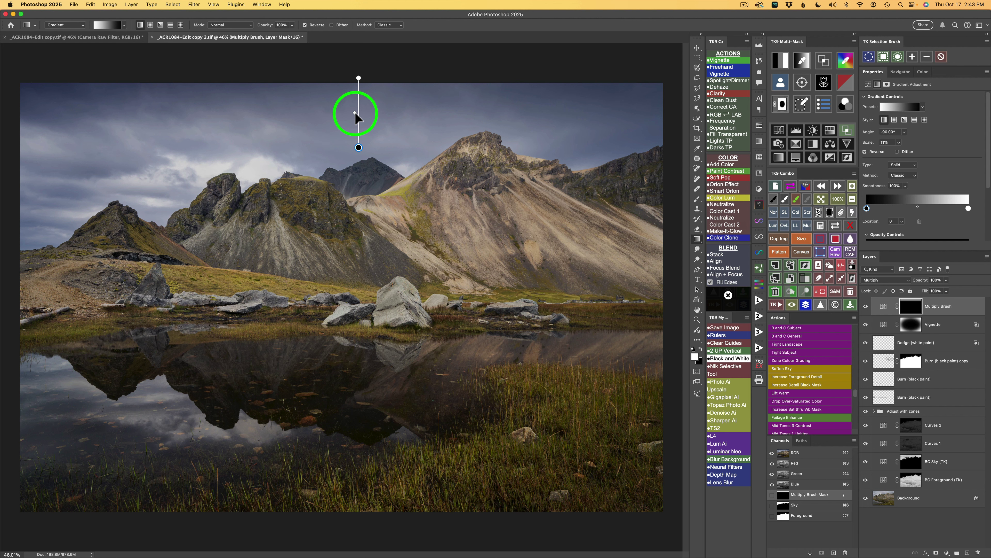
# Shift the mask gradient's midpoint to location 47 and set the Multiply Brush layer's opacity to 80%.
pyautogui.moveTo(356, 113); pyautogui.dragTo(357, 117)
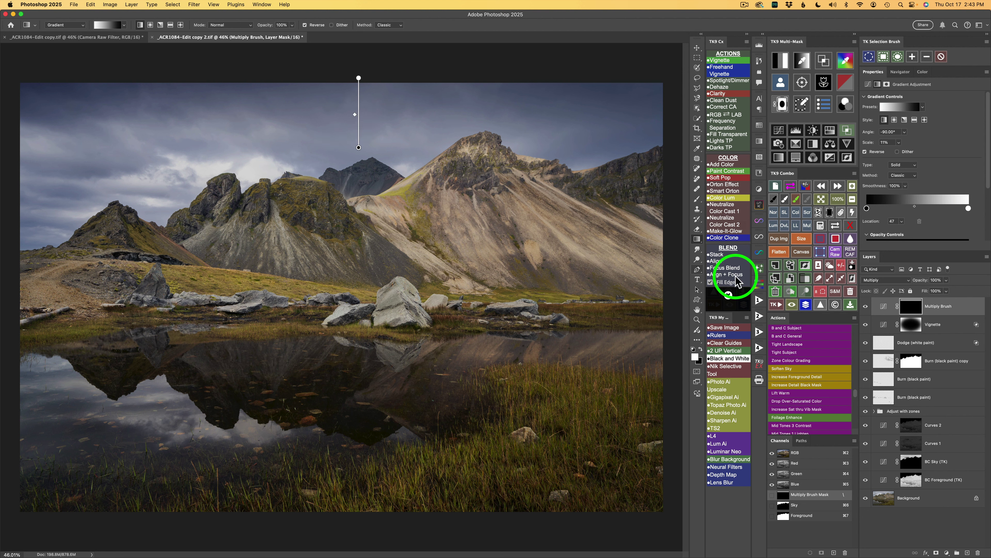
pyautogui.click(884, 309)
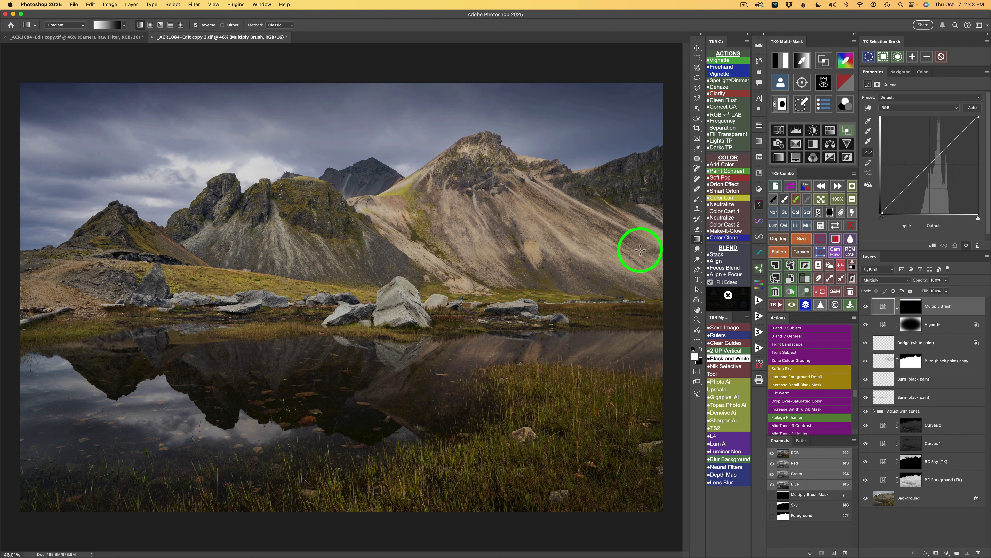
pyautogui.click(913, 307)
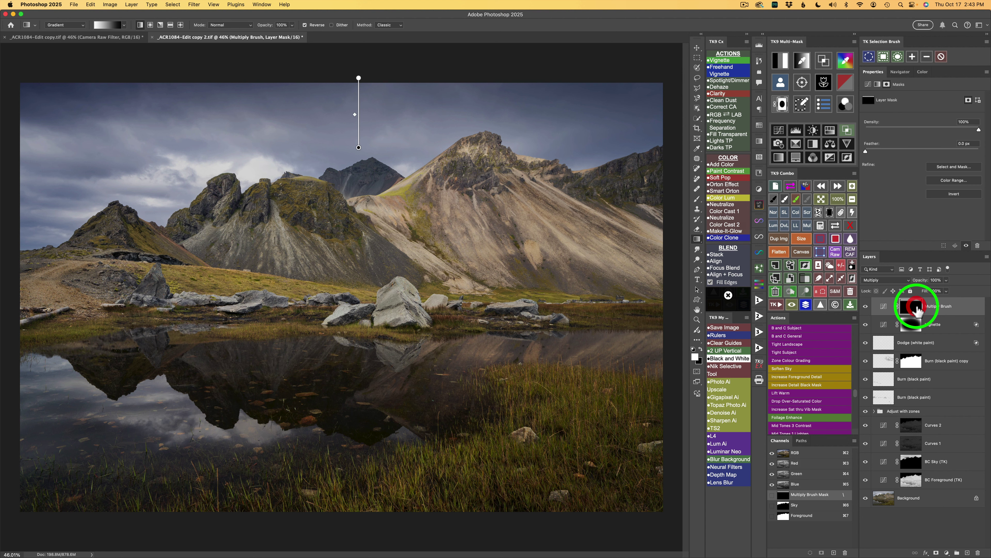
pyautogui.click(885, 308)
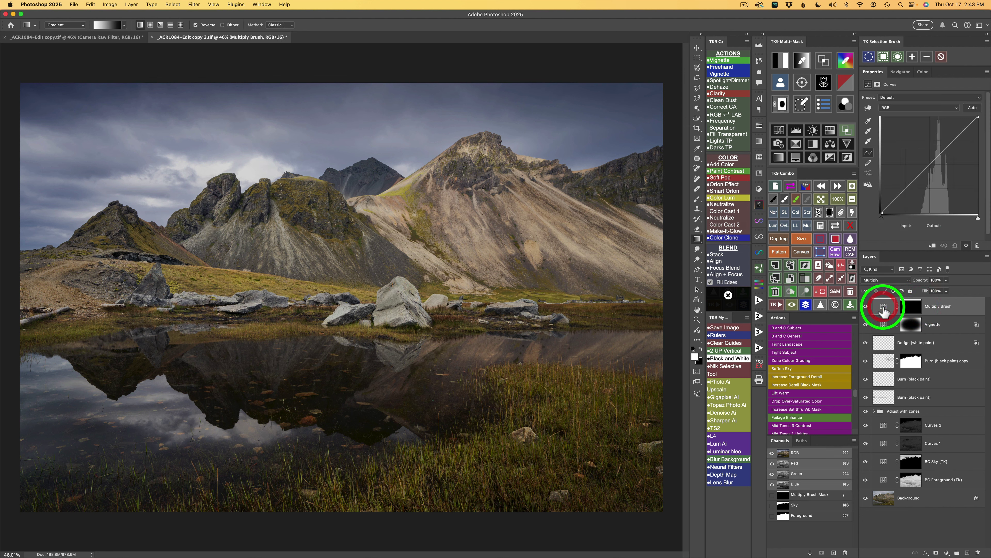
pyautogui.click(946, 280)
pyautogui.moveTo(946, 289); pyautogui.dragTo(941, 295)
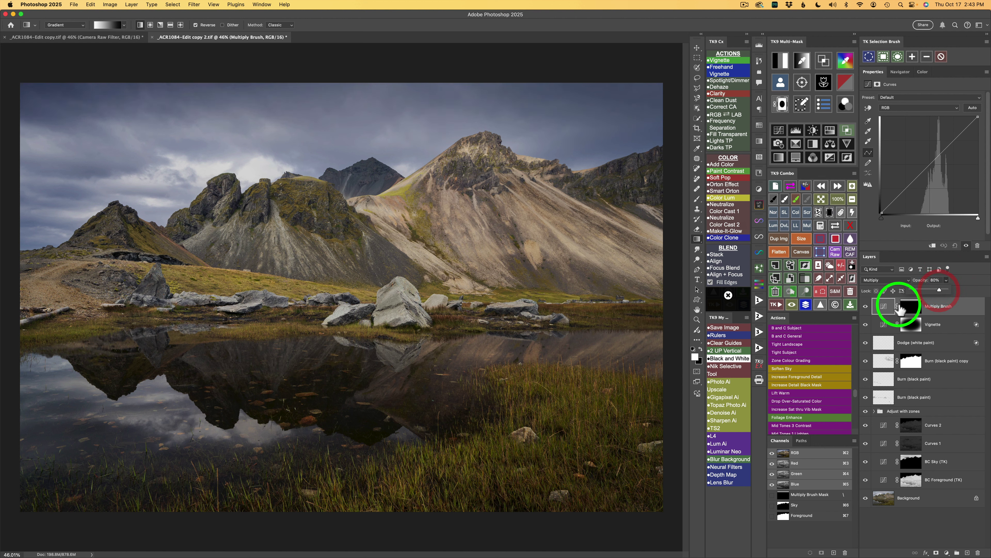
# Compare the photo with and without the Multiply Brush layer's darkened sky.
pyautogui.click(865, 308)
pyautogui.click(866, 307)
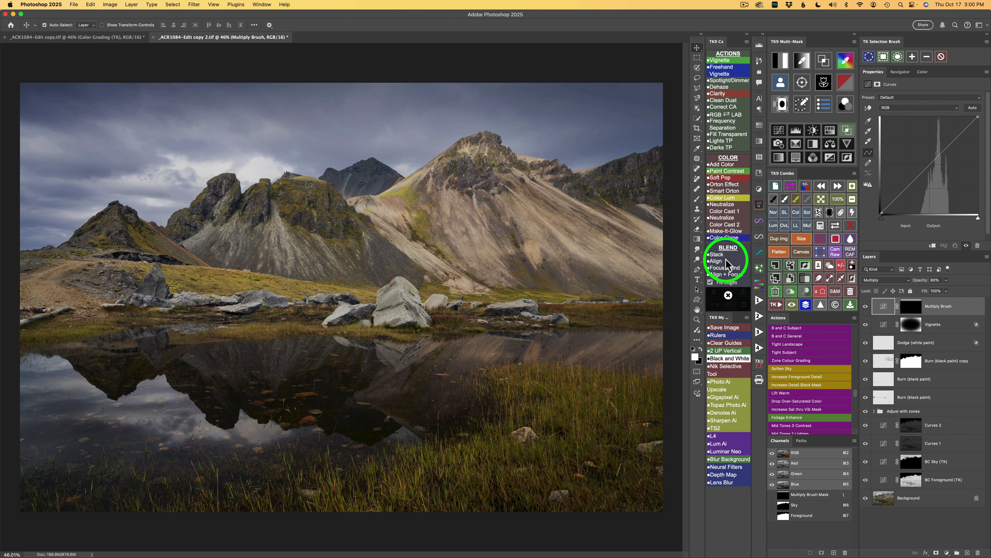
pyautogui.click(866, 308)
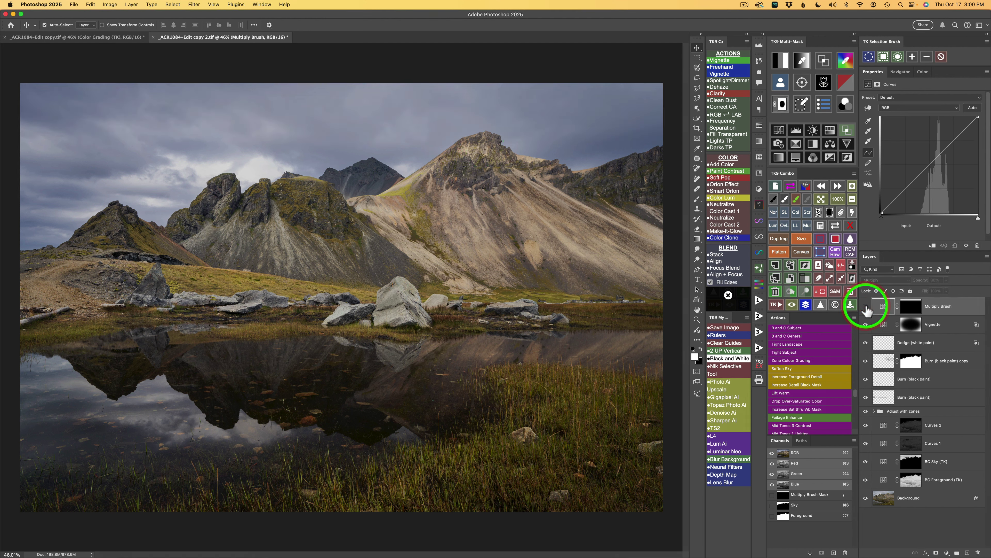
pyautogui.click(866, 307)
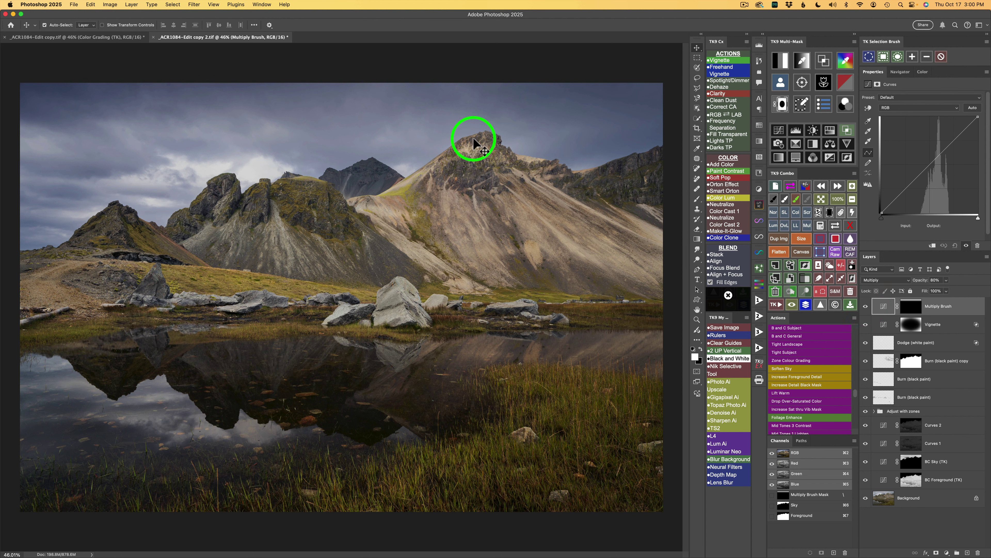
# Subtract the saved Foreground selection from the Multiply Brush layer's mask.
pyautogui.click(821, 225)
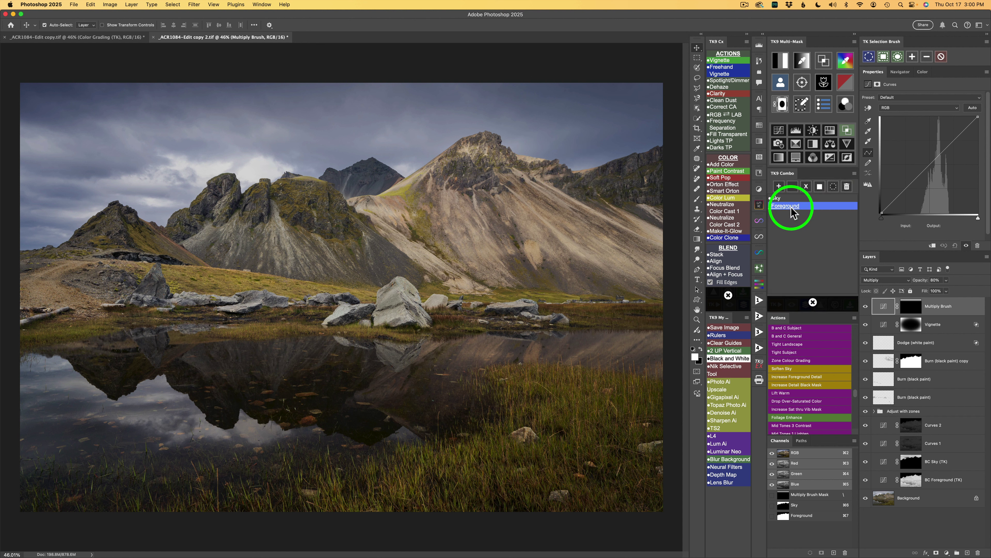
pyautogui.click(791, 207)
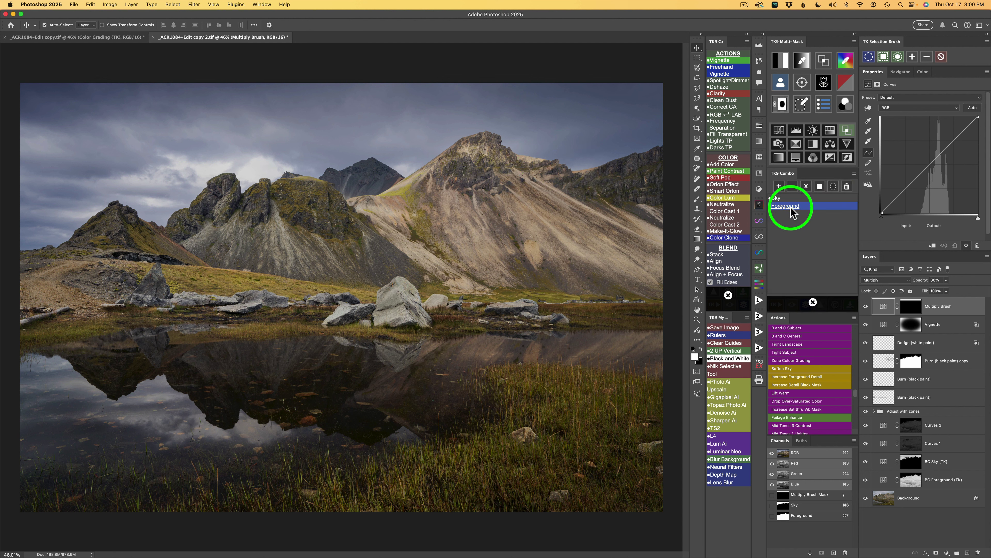
pyautogui.click(792, 187)
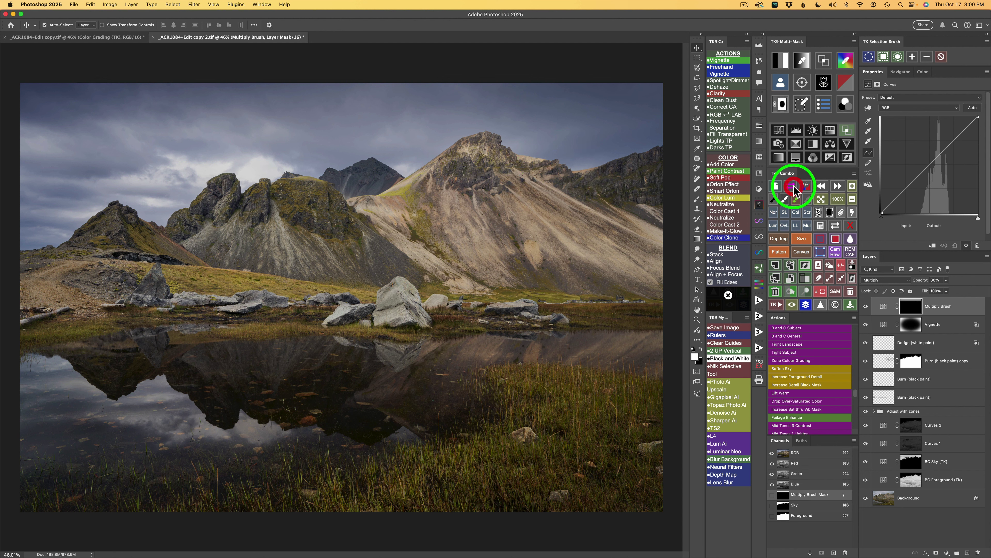
# Check the Multiply Brush layer's effect around the mountain peak and view its mask on its own.
pyautogui.click(866, 306)
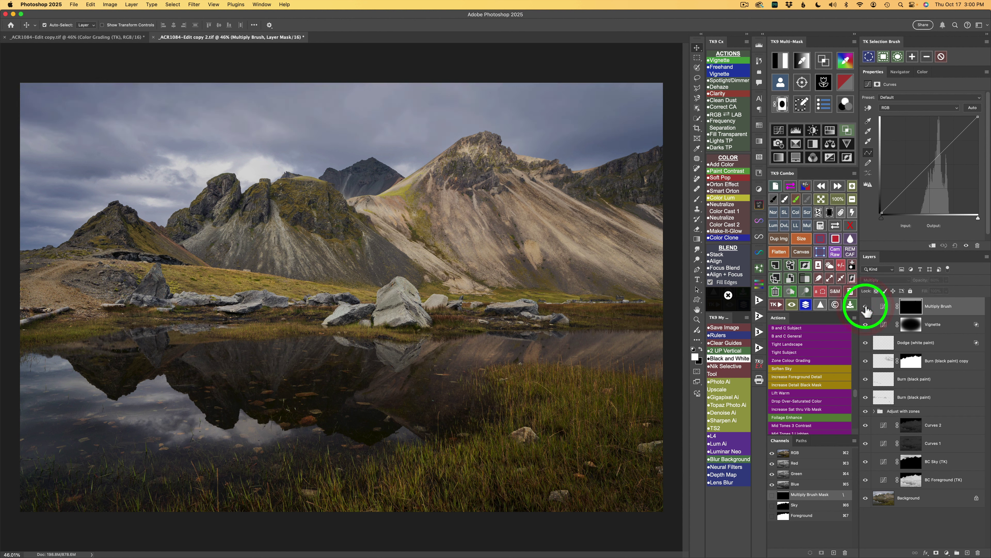
pyautogui.click(866, 306)
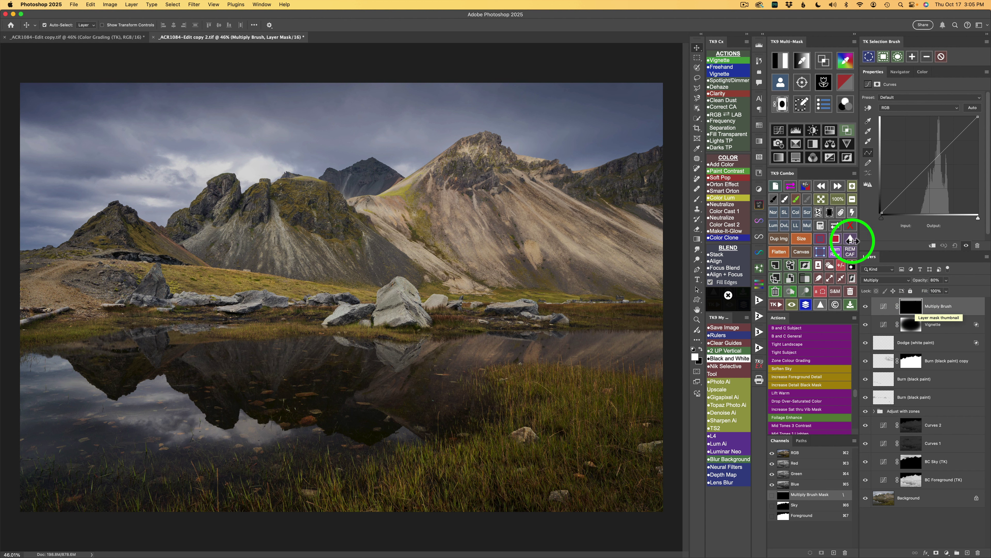
pyautogui.click(838, 227)
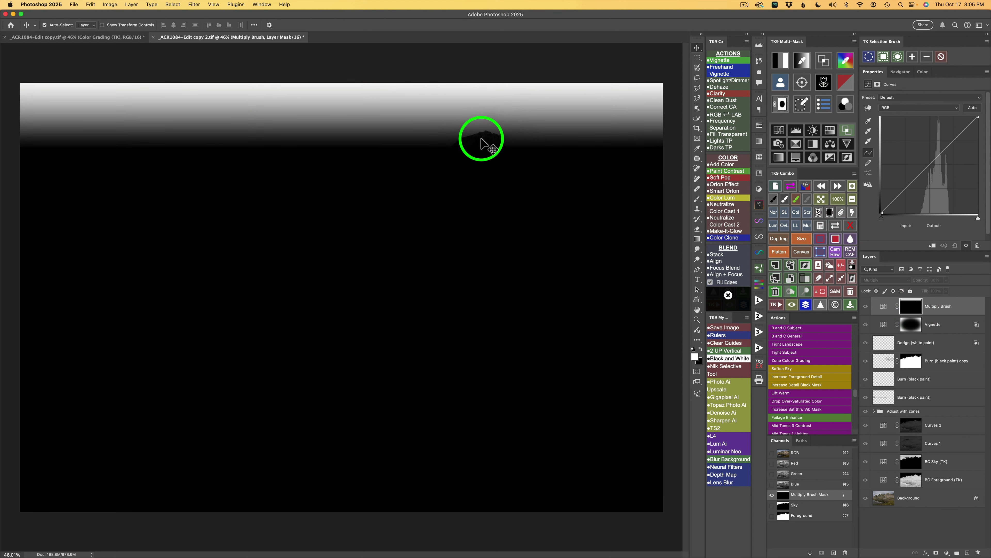
pyautogui.click(837, 227)
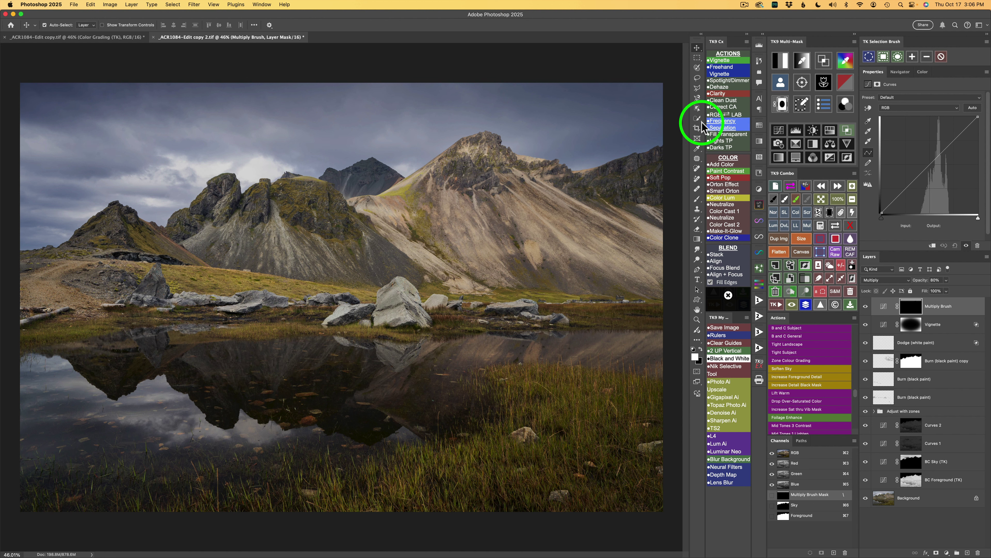
# Select the large boulder and the smaller rocks along the far shoreline with the Object Selection tool in Lasso mode.
pyautogui.click(698, 108)
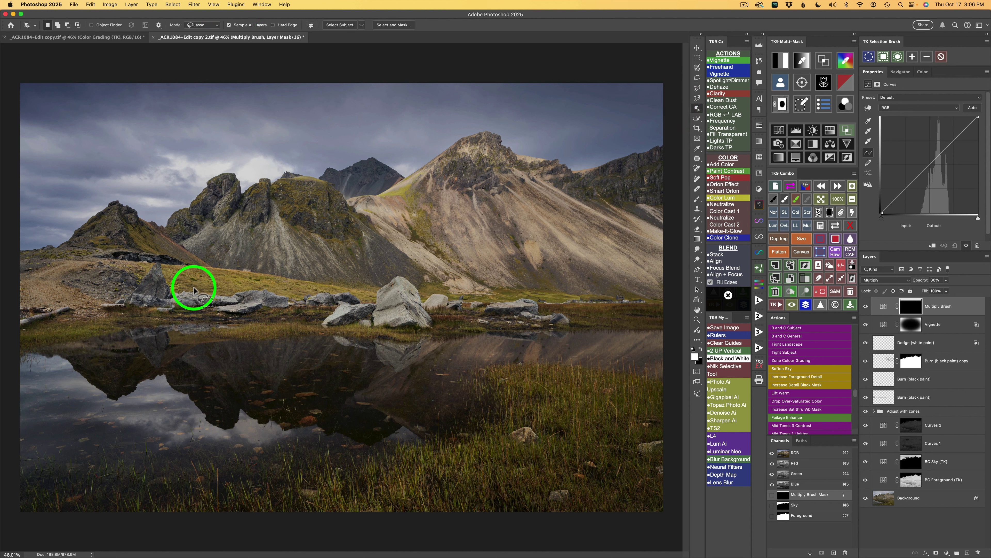
pyautogui.moveTo(188, 288)
pyautogui.mouseDown()
pyautogui.moveTo(166, 309)
pyautogui.moveTo(218, 317)
pyautogui.moveTo(315, 306)
pyautogui.moveTo(342, 331)
pyautogui.moveTo(415, 331)
pyautogui.moveTo(467, 302)
pyautogui.moveTo(393, 276)
pyautogui.moveTo(350, 287)
pyautogui.moveTo(177, 290)
pyautogui.mouseUp()
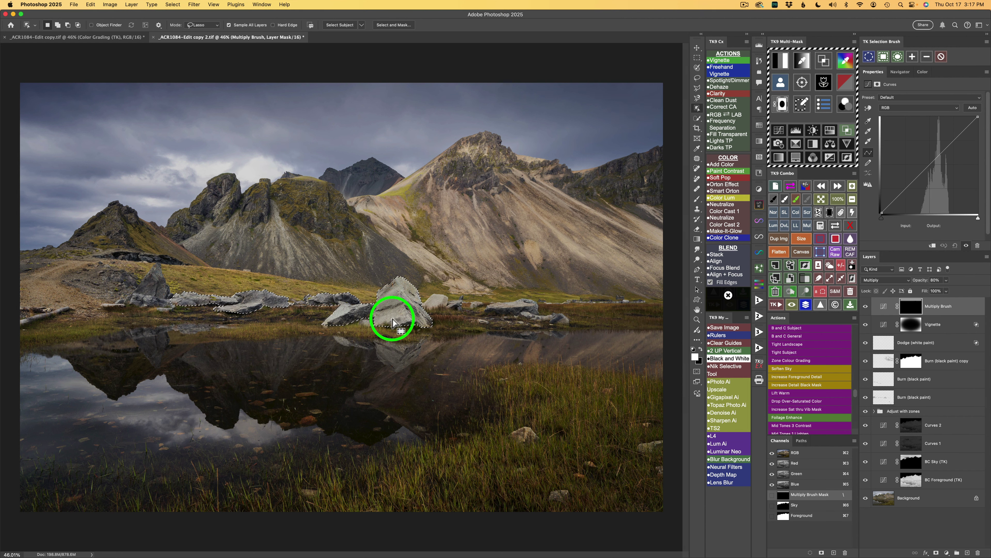
pyautogui.click(300, 300)
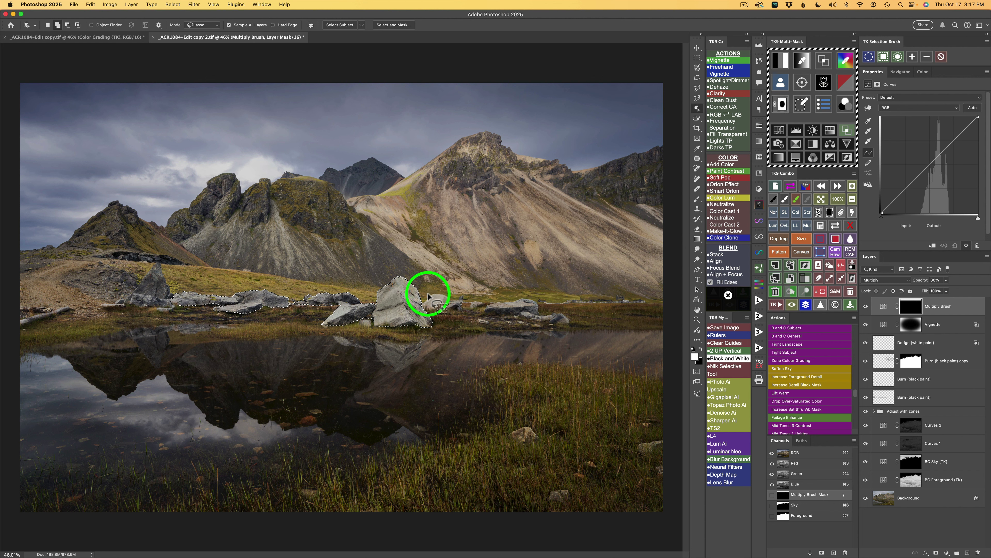
pyautogui.moveTo(430, 292)
pyautogui.mouseDown()
pyautogui.moveTo(422, 308)
pyautogui.moveTo(445, 300)
pyautogui.moveTo(460, 312)
pyautogui.moveTo(466, 297)
pyautogui.moveTo(471, 310)
pyautogui.moveTo(482, 299)
pyautogui.moveTo(486, 311)
pyautogui.moveTo(511, 303)
pyautogui.mouseUp()
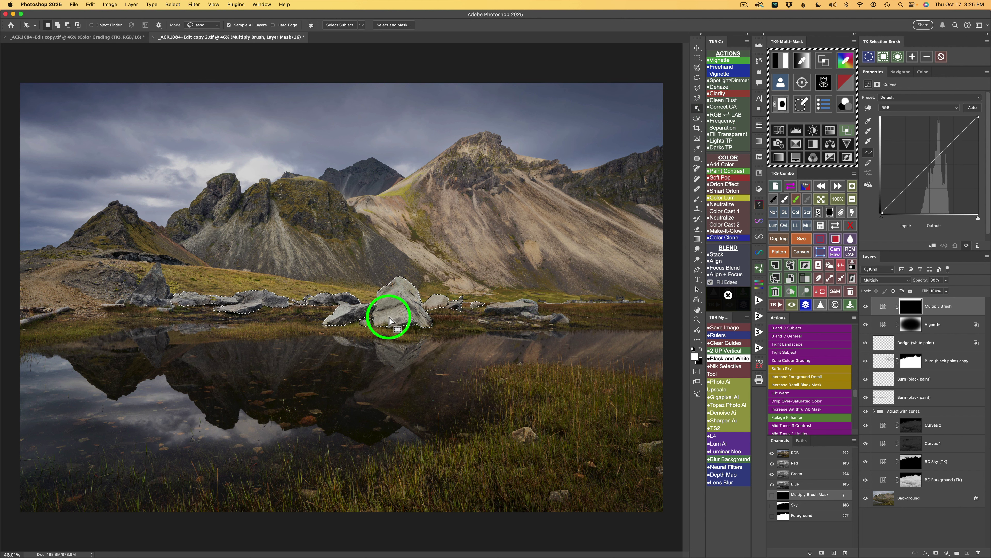
# Add a TK Color Grading layer for the selected rocks with midtones at hue 32, saturation 16, brightness -17, and compare the effect.
pyautogui.click(844, 61)
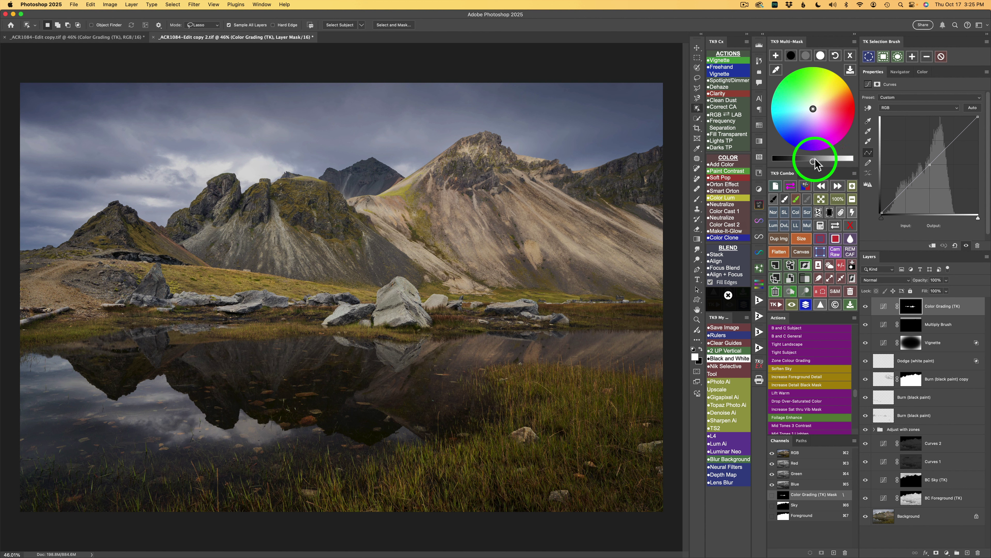
pyautogui.click(806, 55)
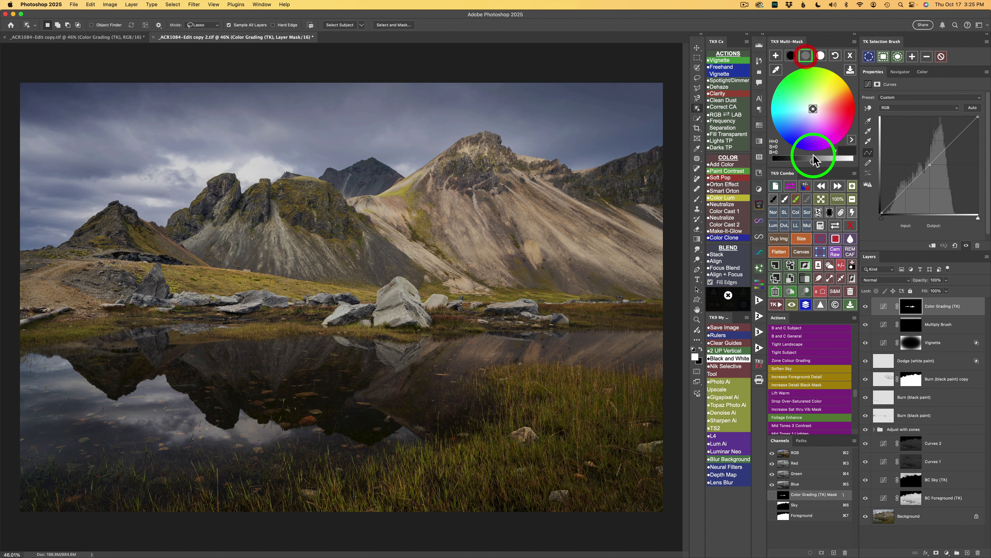
pyautogui.moveTo(814, 164); pyautogui.dragTo(805, 164)
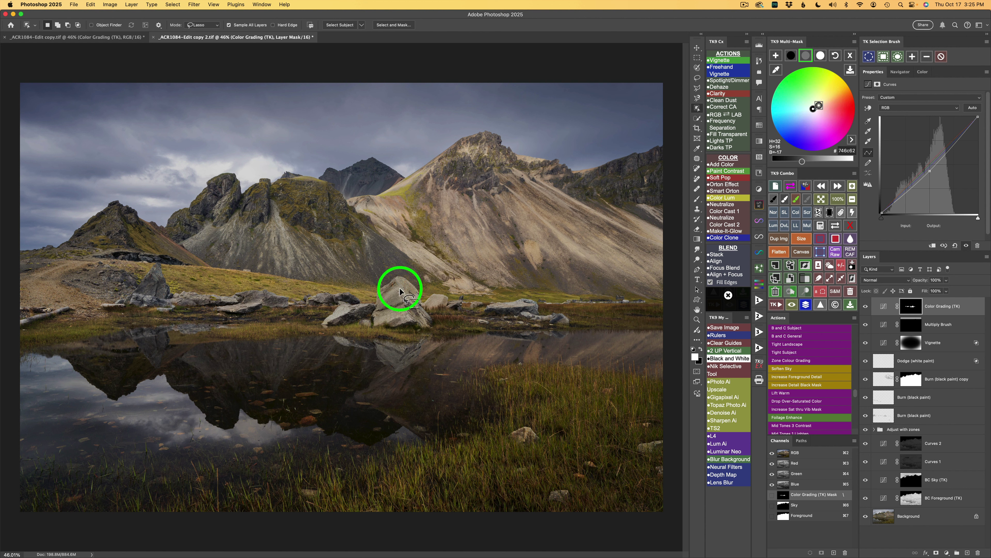
pyautogui.click(866, 308)
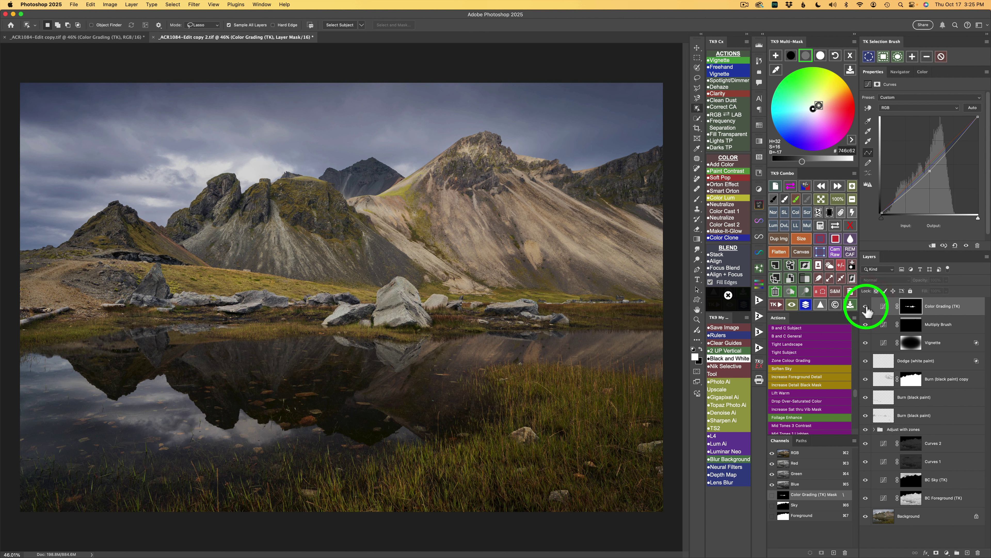
pyautogui.click(866, 307)
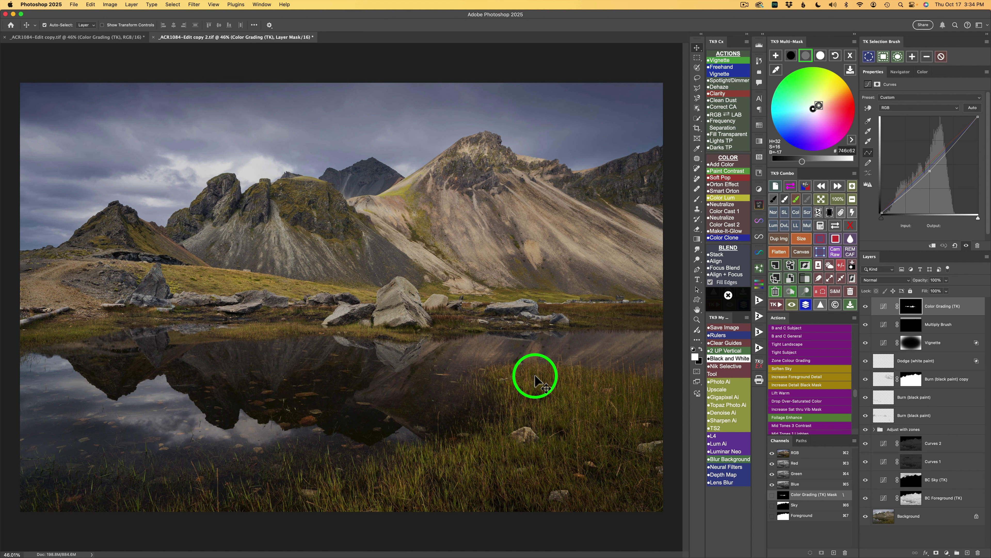
# Add a Camera Raw Filter layer that slightly raises Texture and Clarity, and compare the photo without it.
pyautogui.click(836, 252)
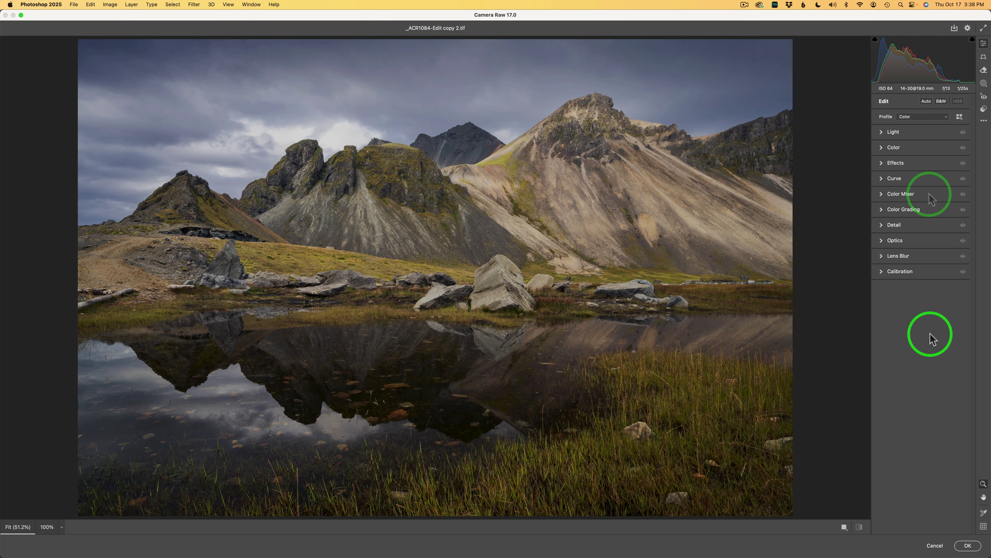
pyautogui.click(928, 167)
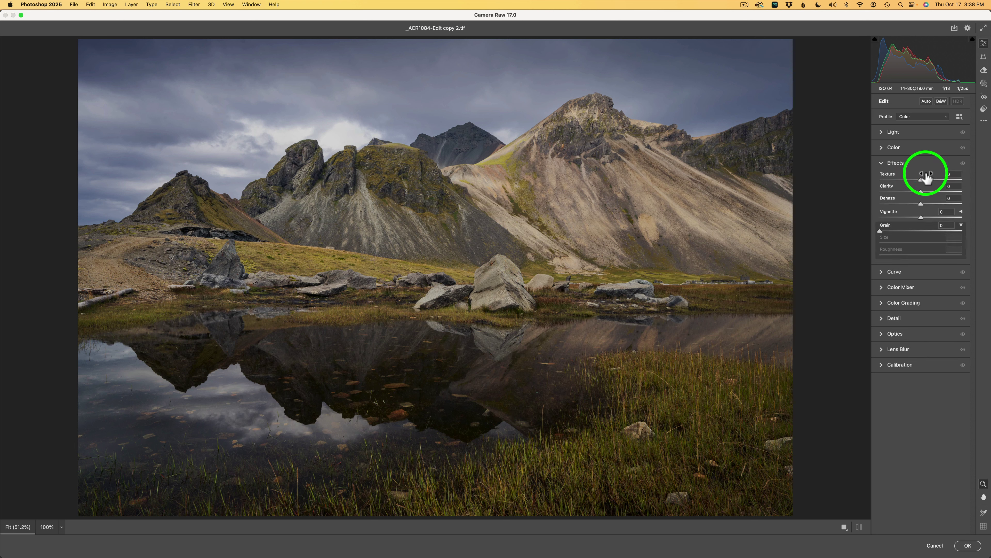
pyautogui.moveTo(921, 178); pyautogui.dragTo(927, 191)
pyautogui.click(968, 546)
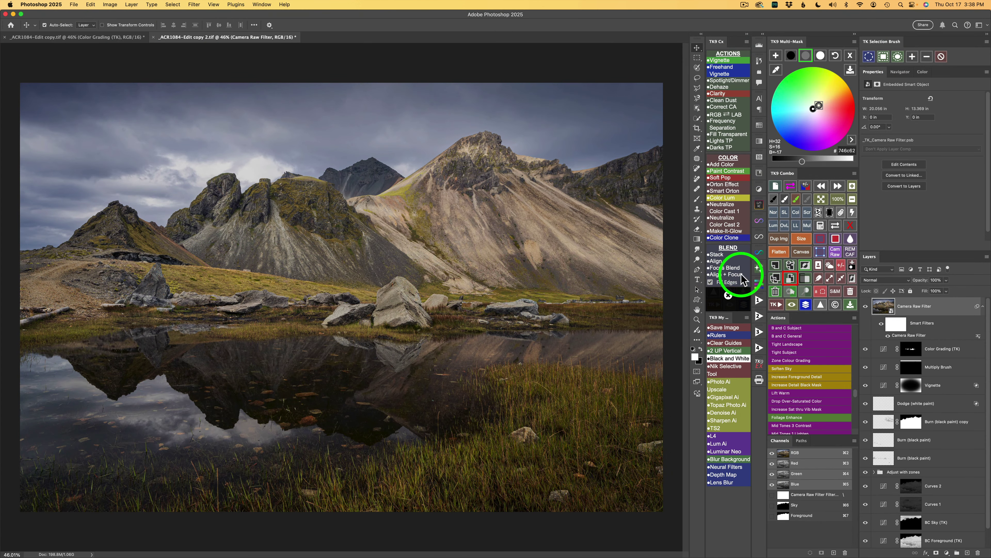
pyautogui.click(866, 308)
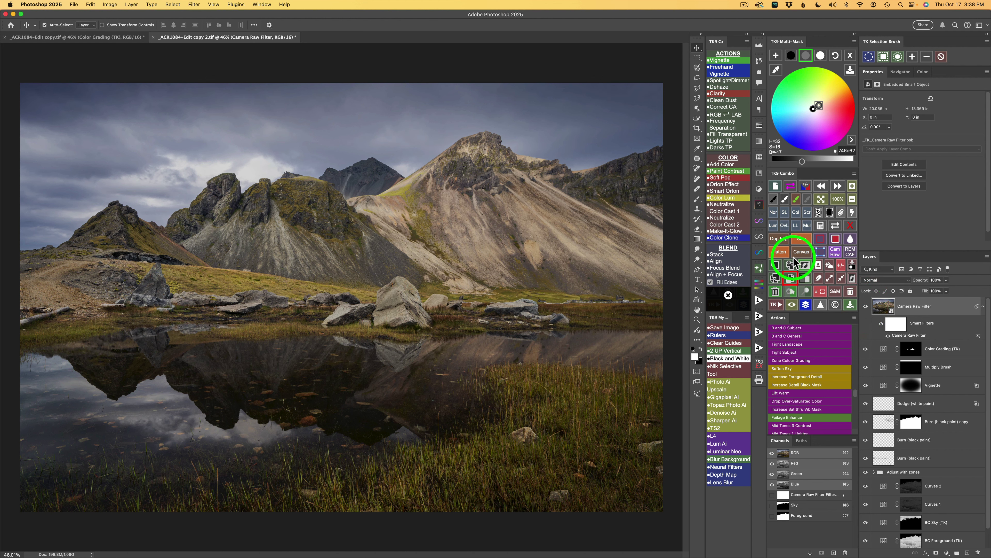
# Subtract the saved Sky selection from the Camera Raw Filter layer through a mask, and compare the result with the unedited photo.
pyautogui.click(821, 229)
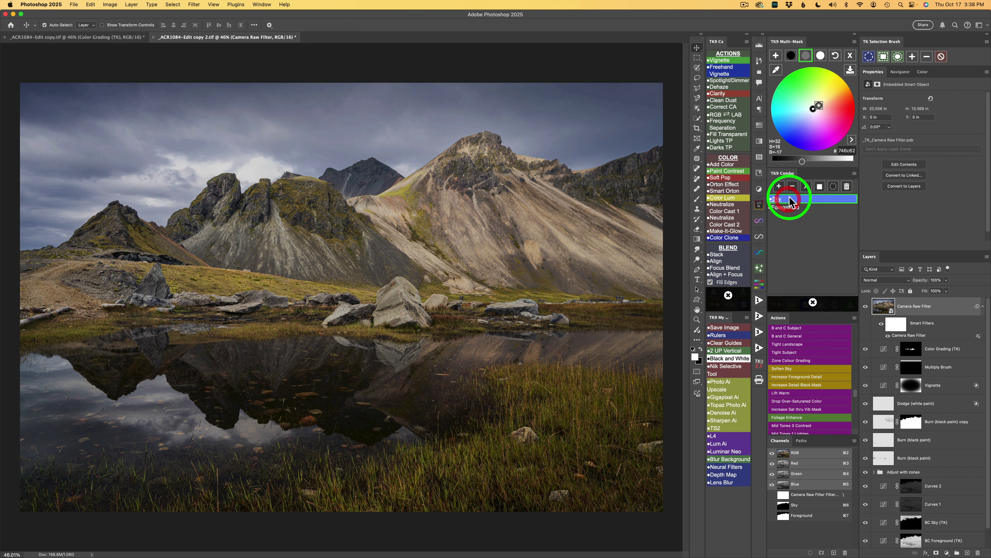
pyautogui.click(791, 186)
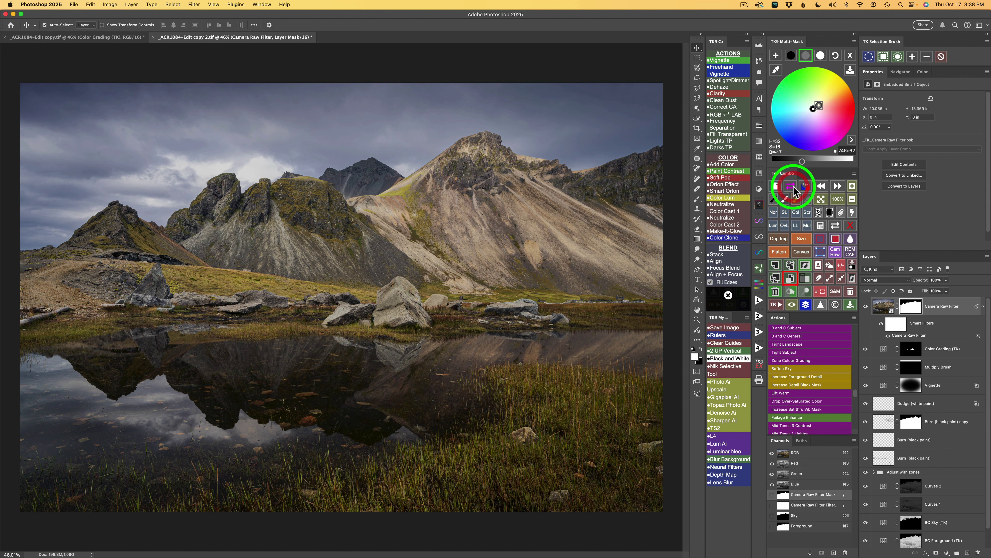
pyautogui.click(866, 306)
pyautogui.click(866, 306)
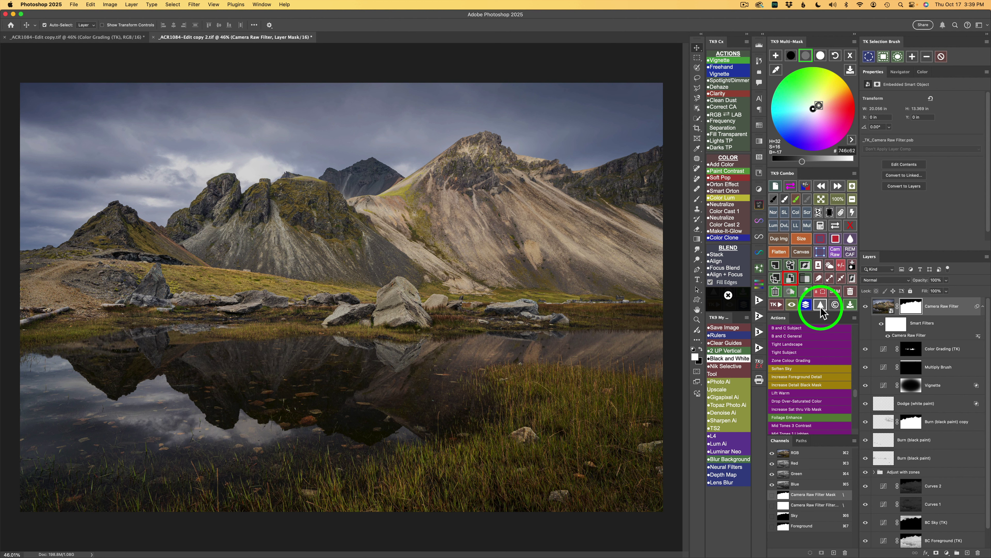
pyautogui.click(806, 305)
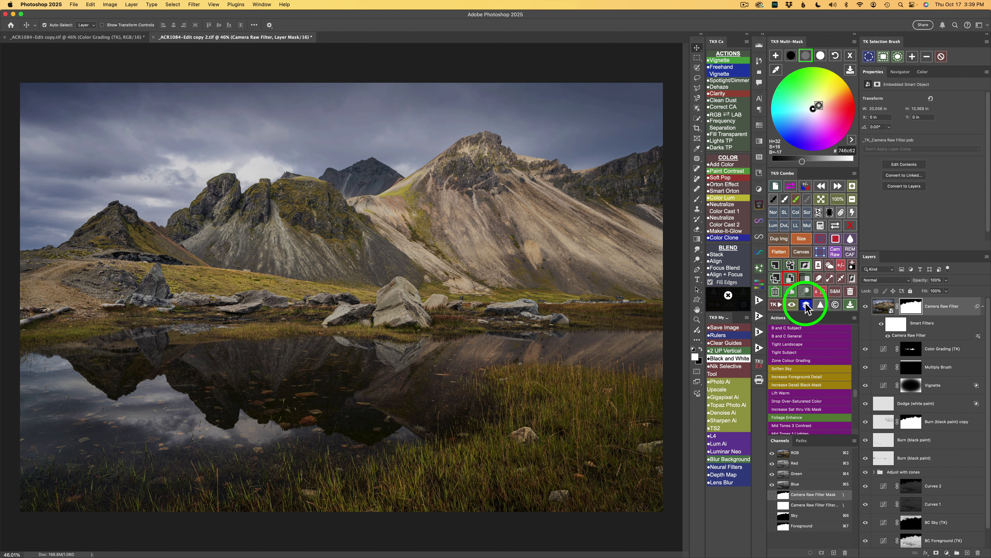
pyautogui.click(806, 306)
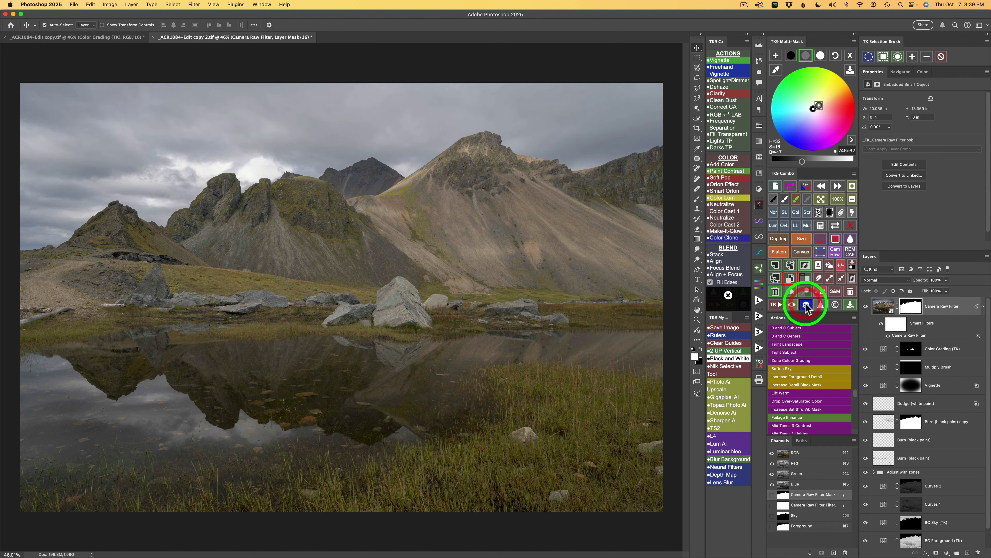